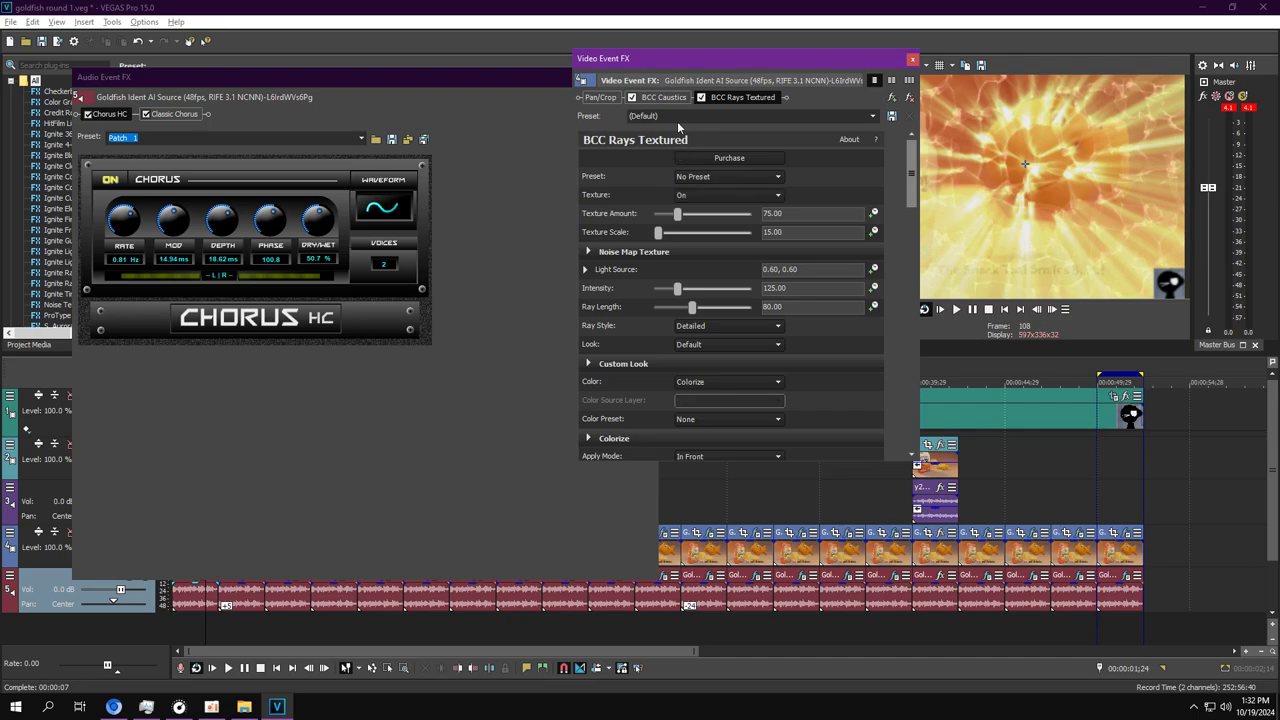
# Check the Chorus HC and Classic Chorus settings on the first clip's audio, and close both effect windows.
pyautogui.click(334, 103)
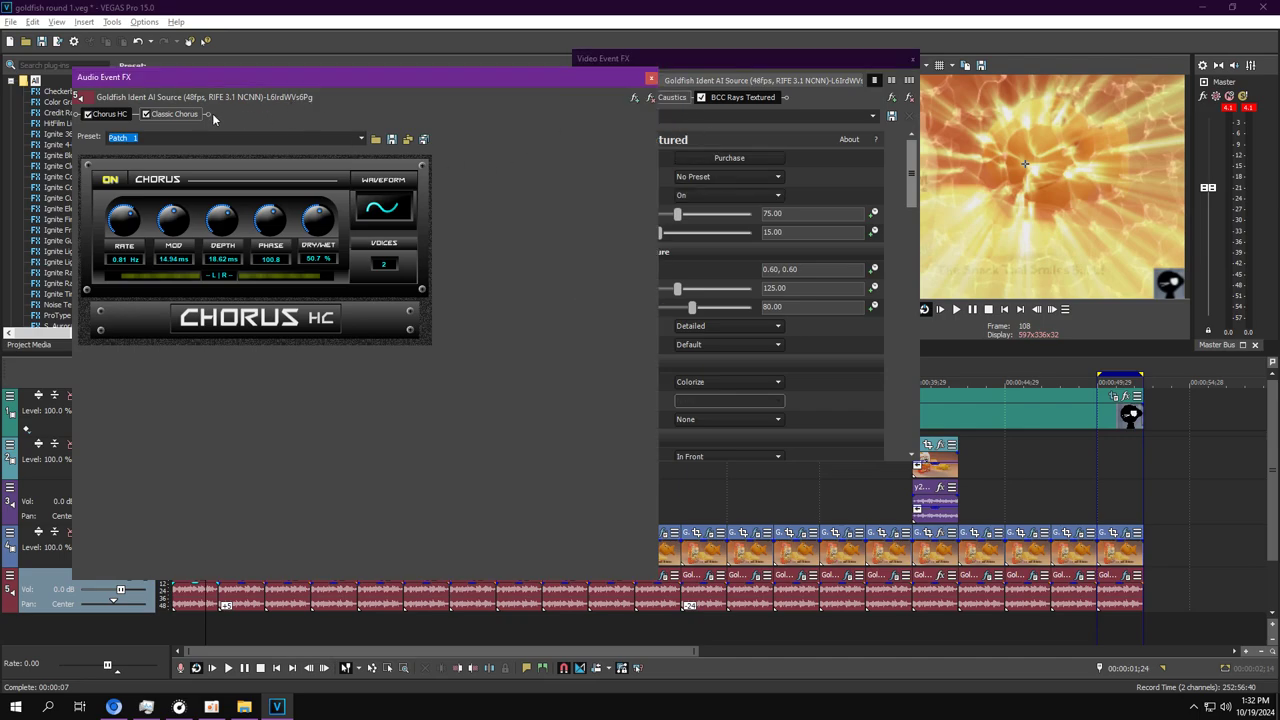
pyautogui.click(180, 114)
pyautogui.click(911, 58)
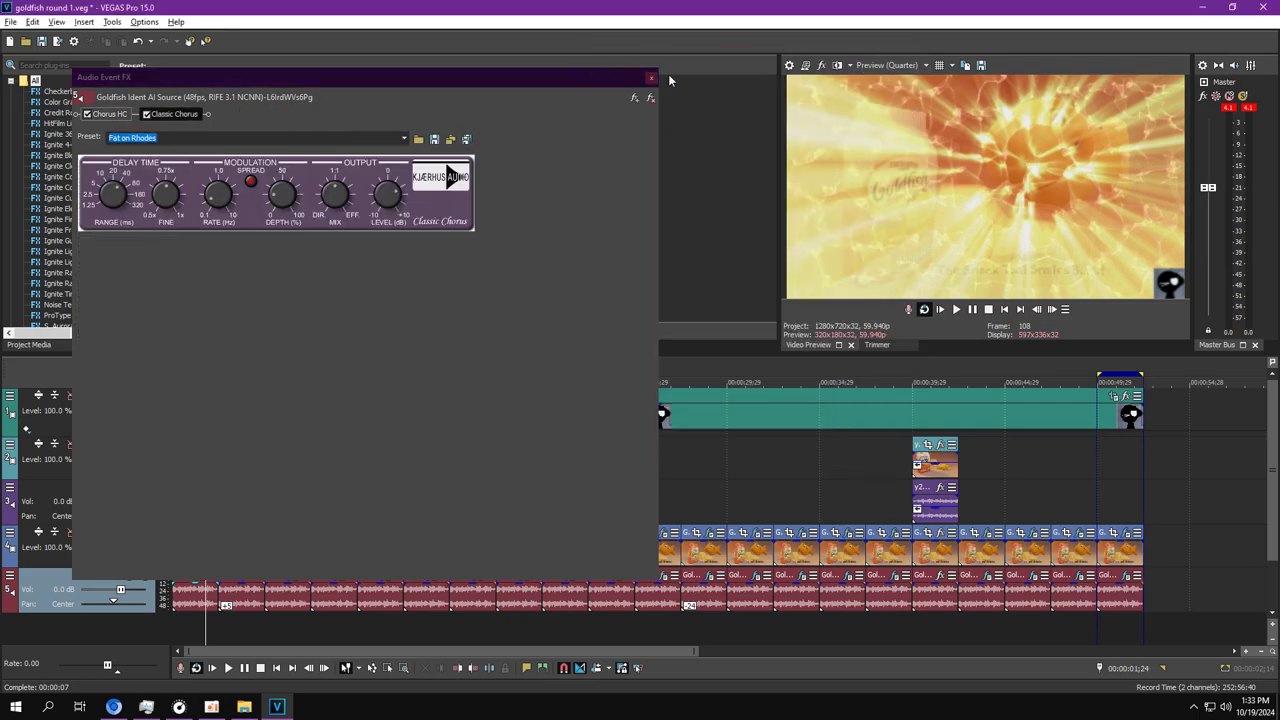
pyautogui.click(651, 79)
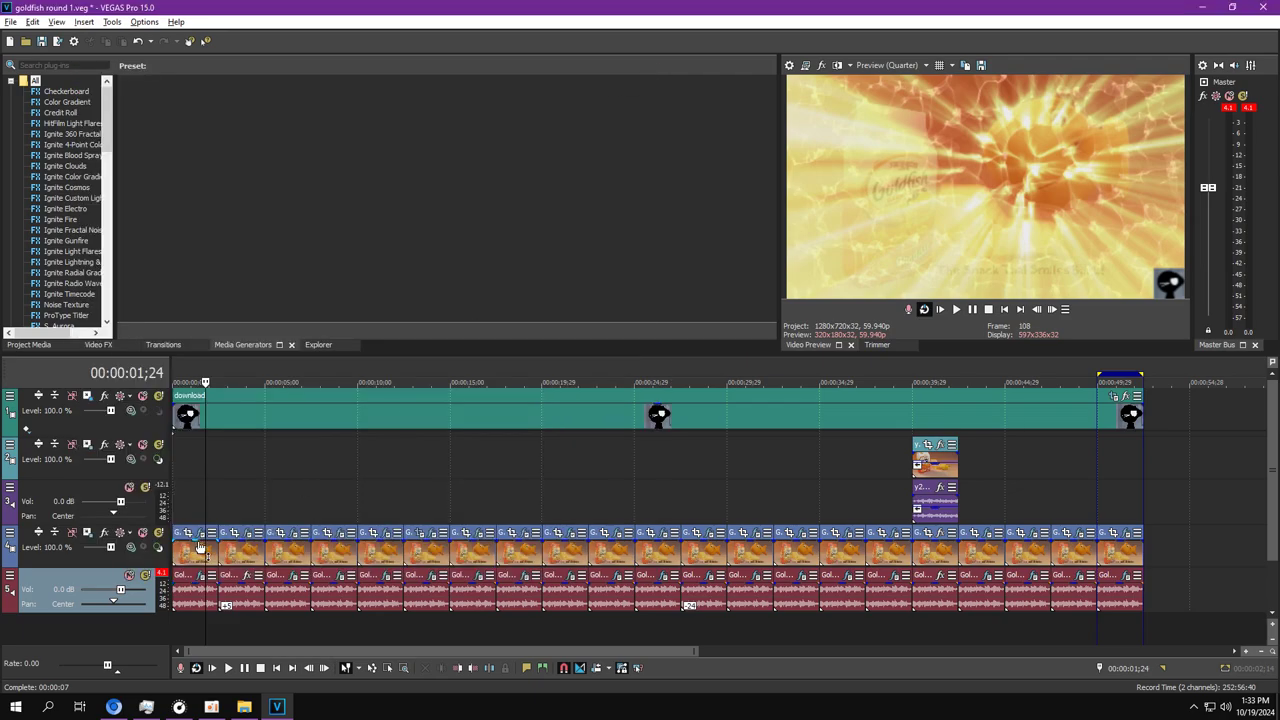
# Play back the first clip and then the second clip on the Goldfish video track.
pyautogui.click(955, 309)
pyautogui.click(191, 636)
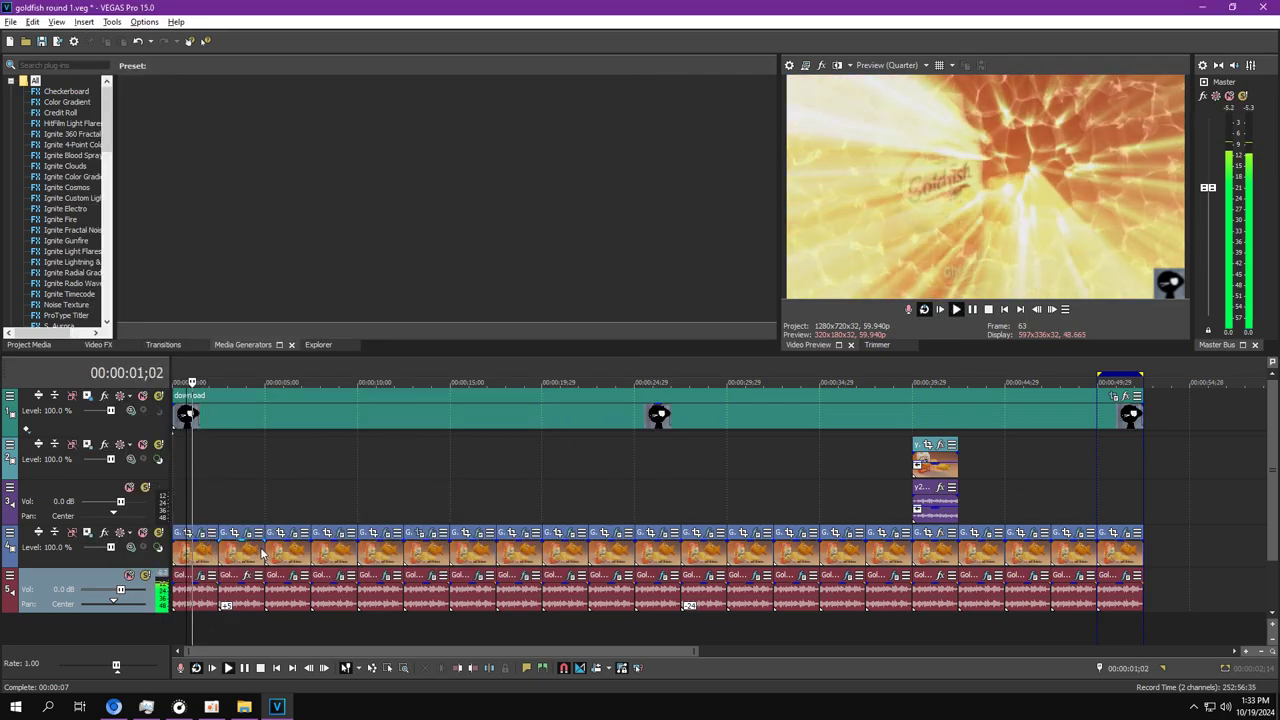
pyautogui.doubleClick(256, 550)
pyautogui.press('space')
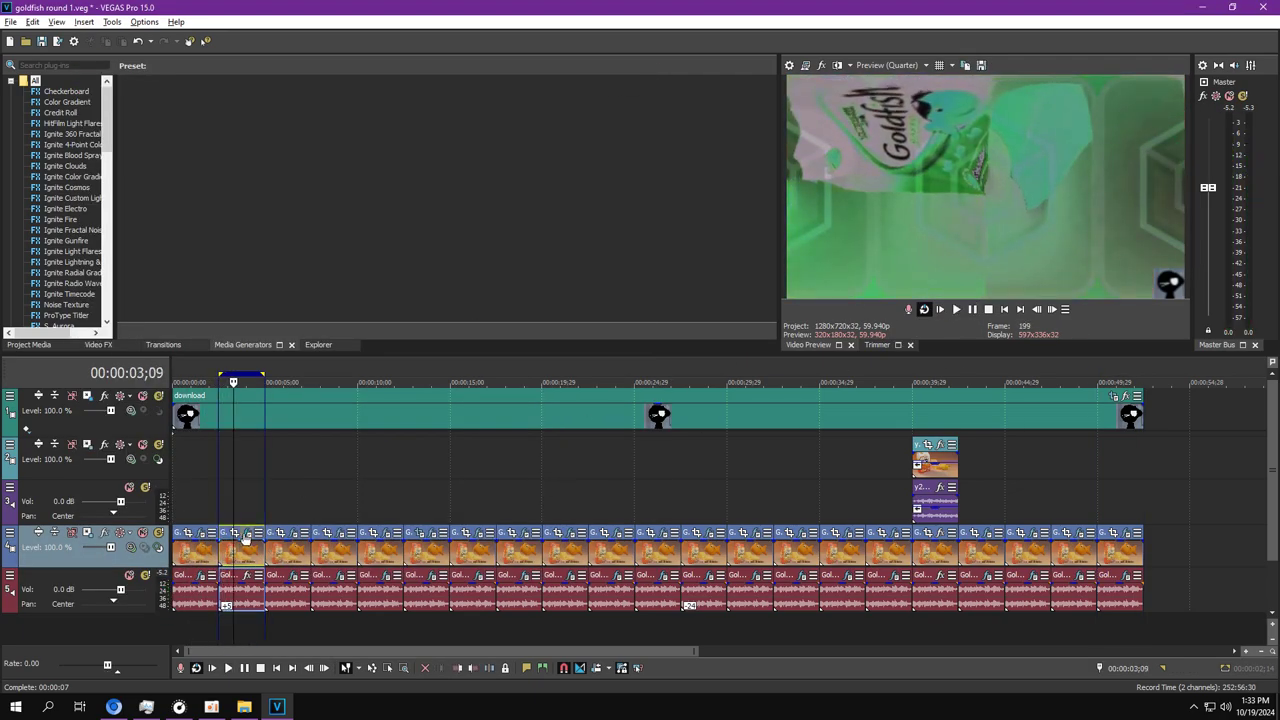
# Open the second clip's video effects and check the pitch-shift properties of its audio event.
pyautogui.click(245, 532)
pyautogui.rightClick(226, 605)
pyautogui.click(270, 592)
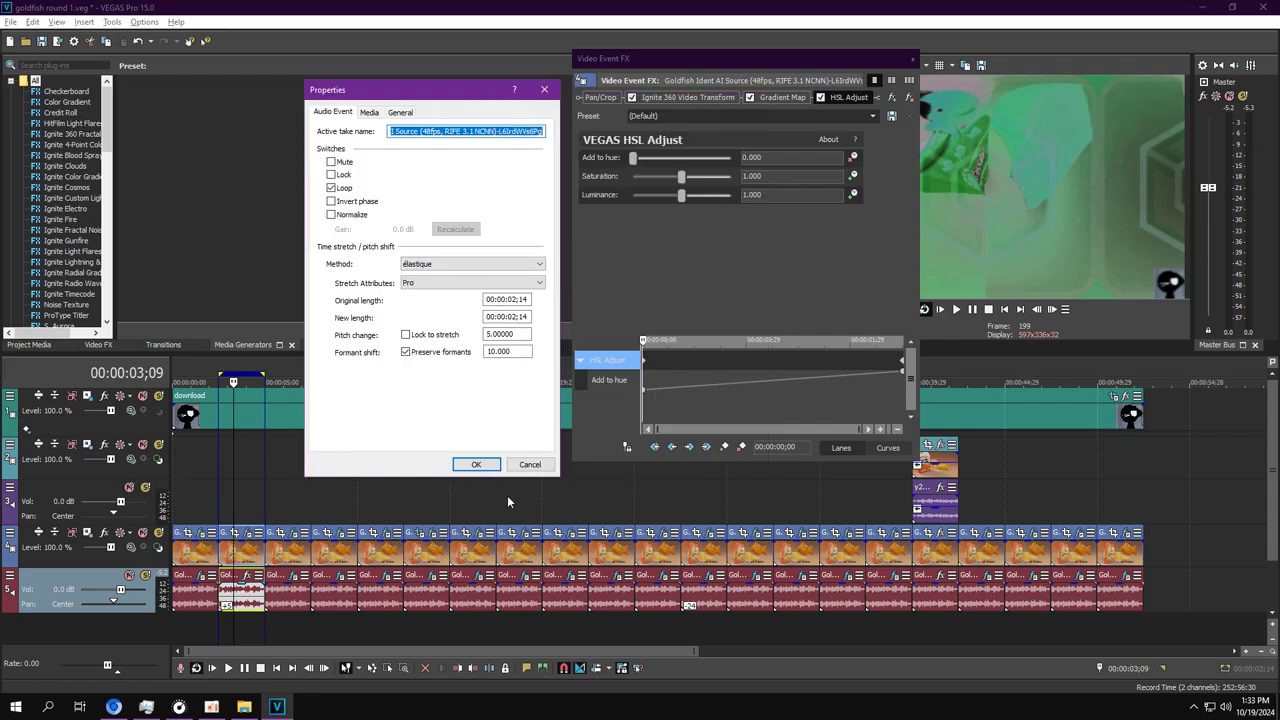
pyautogui.click(480, 463)
# Examine the second clip's Ignite 360 Video Transform scale options, Gradient Map colours and HSL Adjust hue keyframes.
pyautogui.click(690, 97)
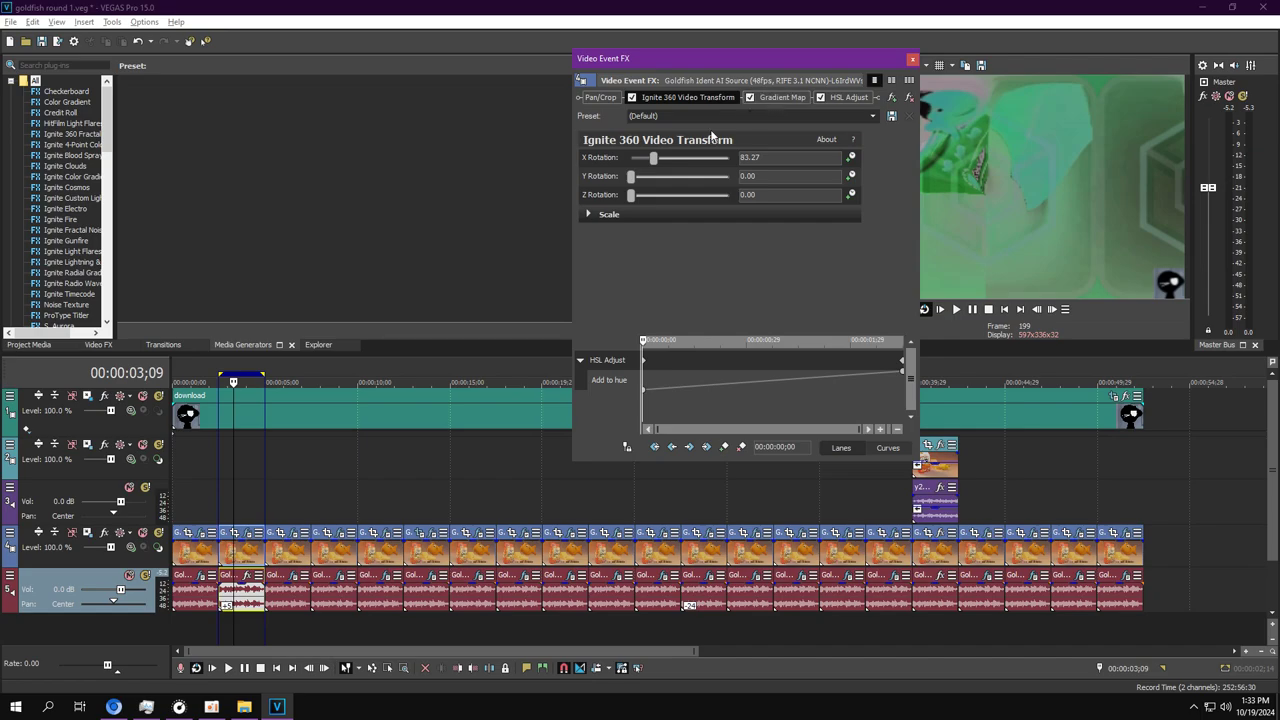
pyautogui.click(582, 214)
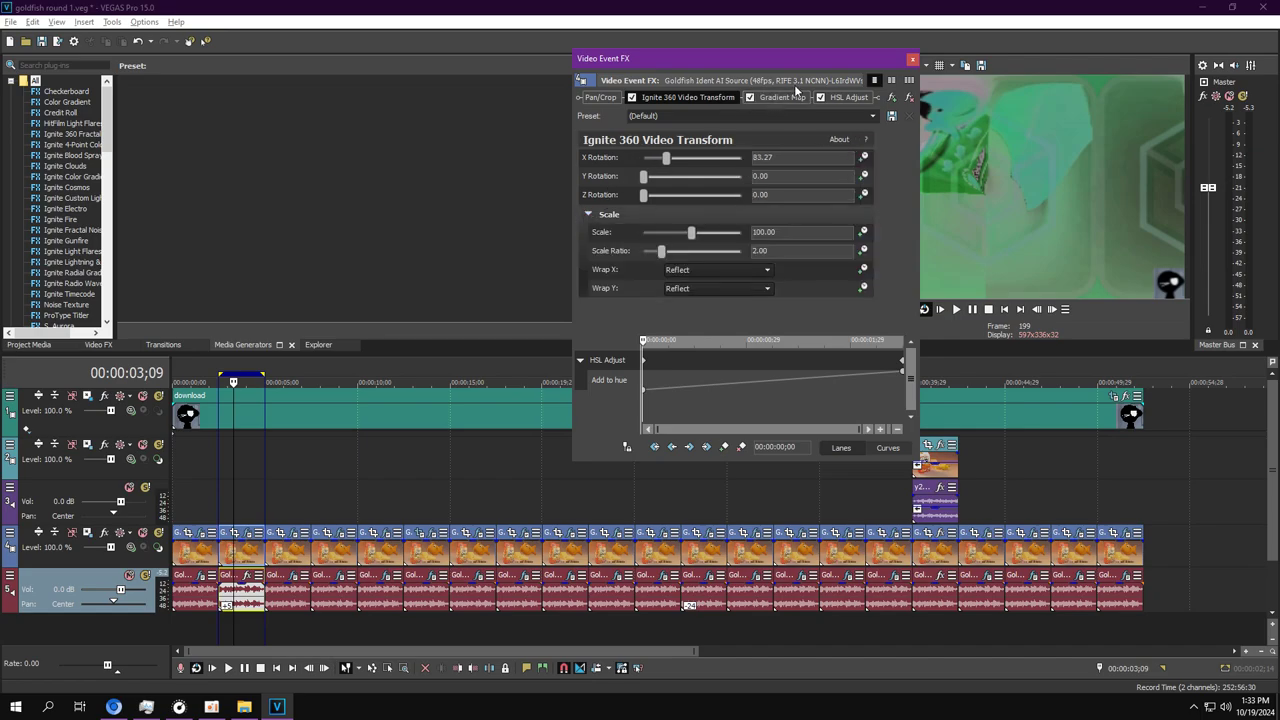
pyautogui.click(785, 97)
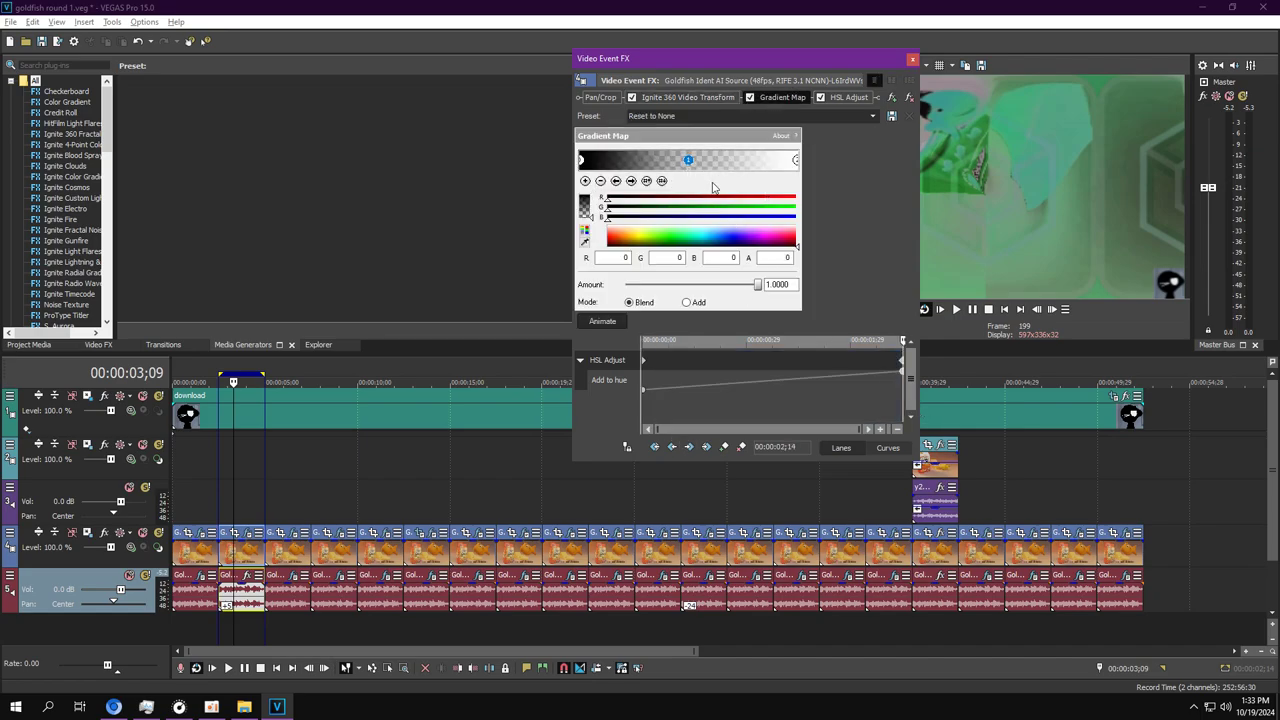
pyautogui.click(795, 160)
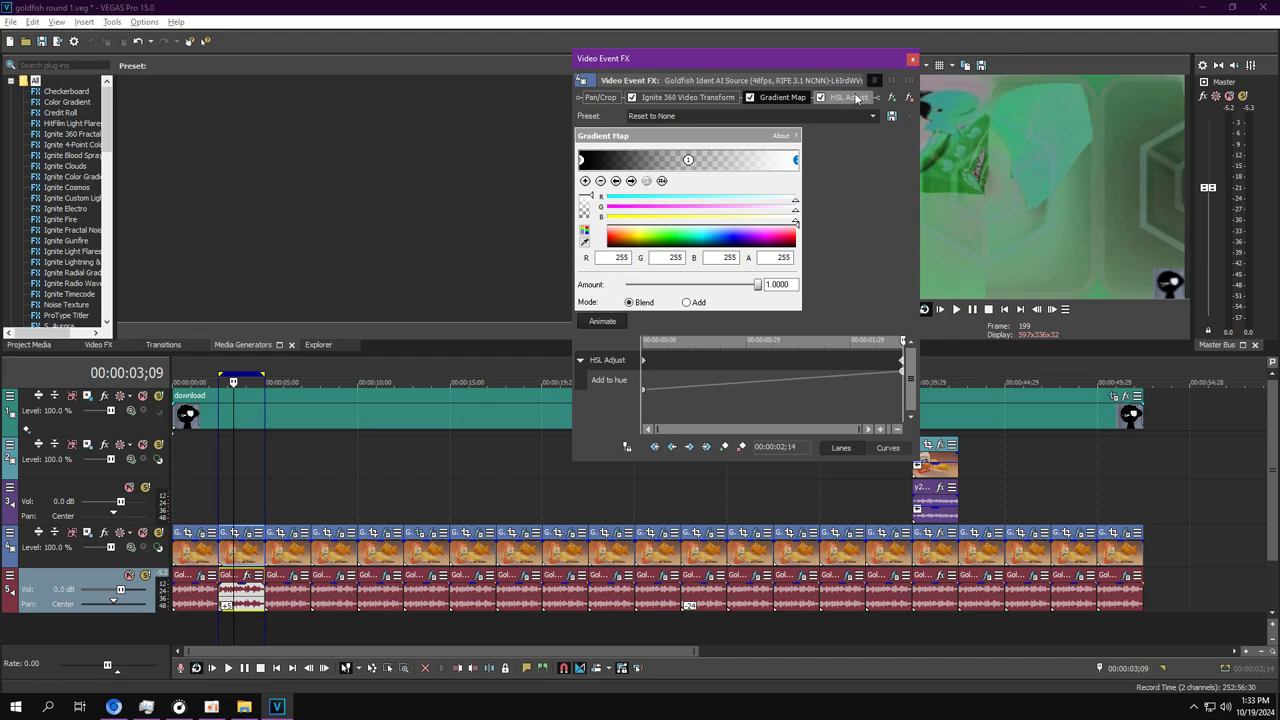
pyautogui.click(850, 97)
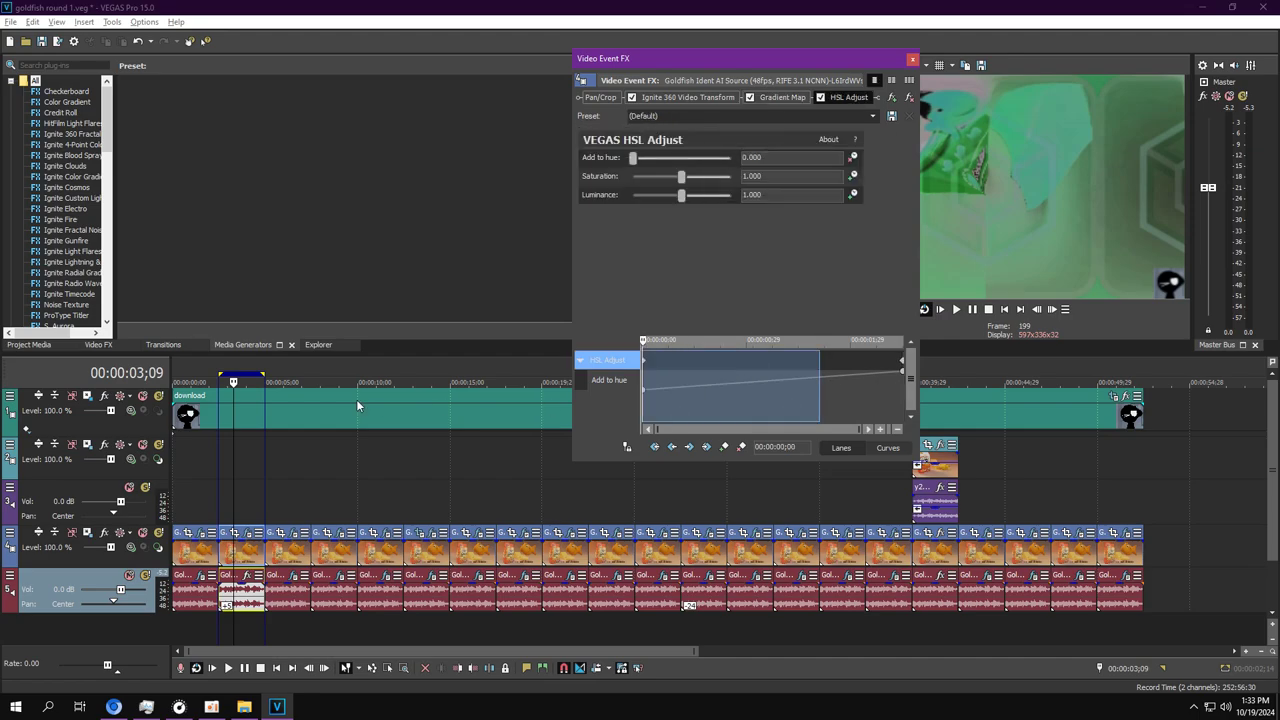
pyautogui.moveTo(357, 401); pyautogui.dragTo(1063, 460)
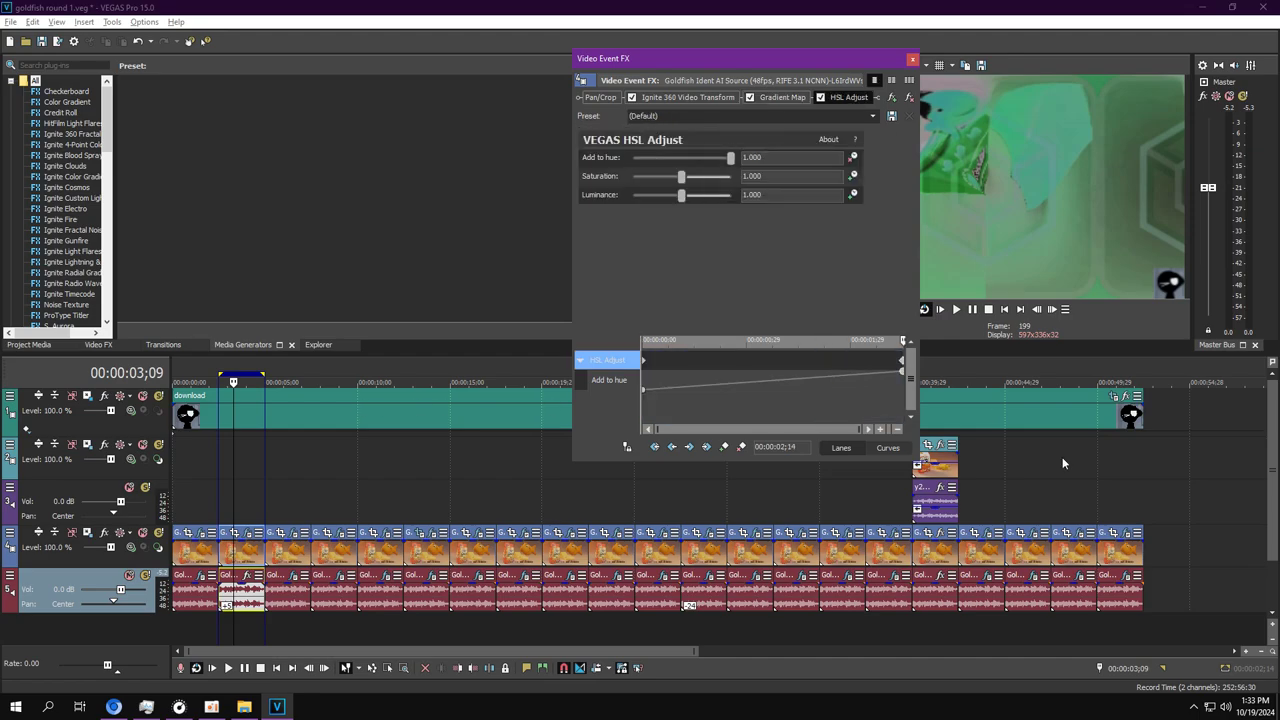
# Preview the second and third clips, and close the second clip's video effects window.
pyautogui.click(292, 550)
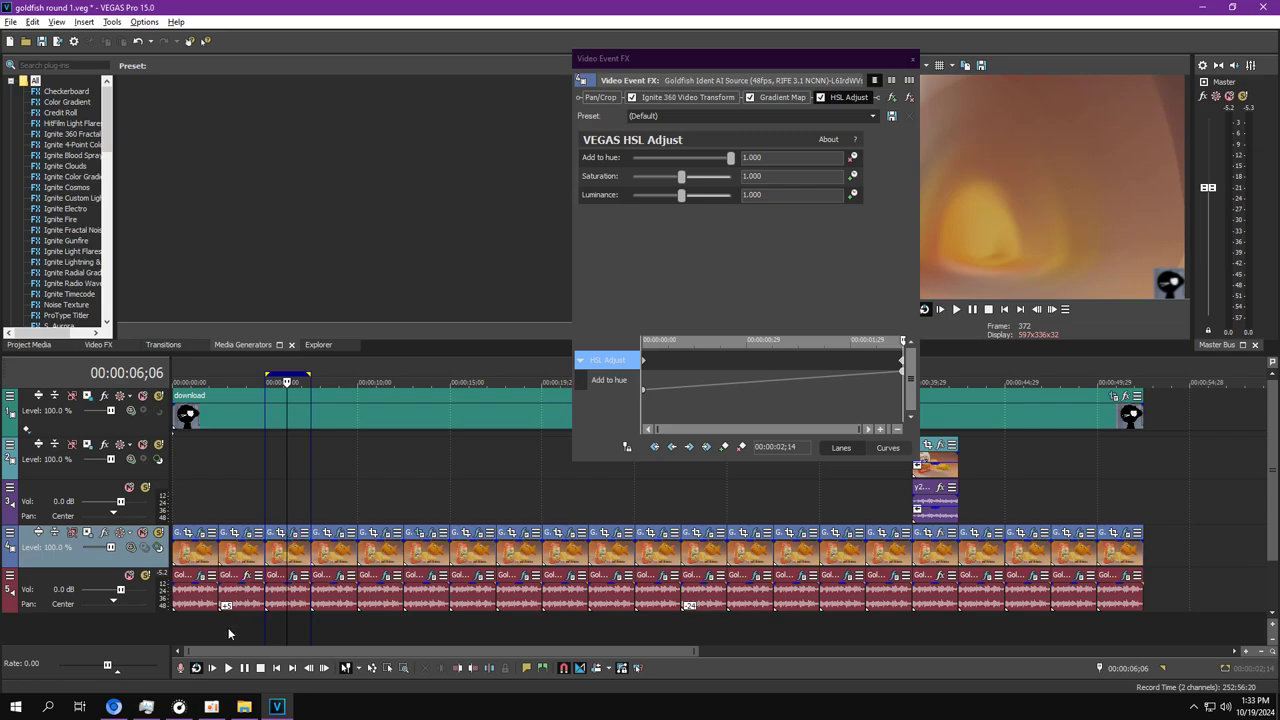
pyautogui.moveTo(220, 628); pyautogui.dragTo(231, 628)
pyautogui.click(956, 309)
pyautogui.click(296, 558)
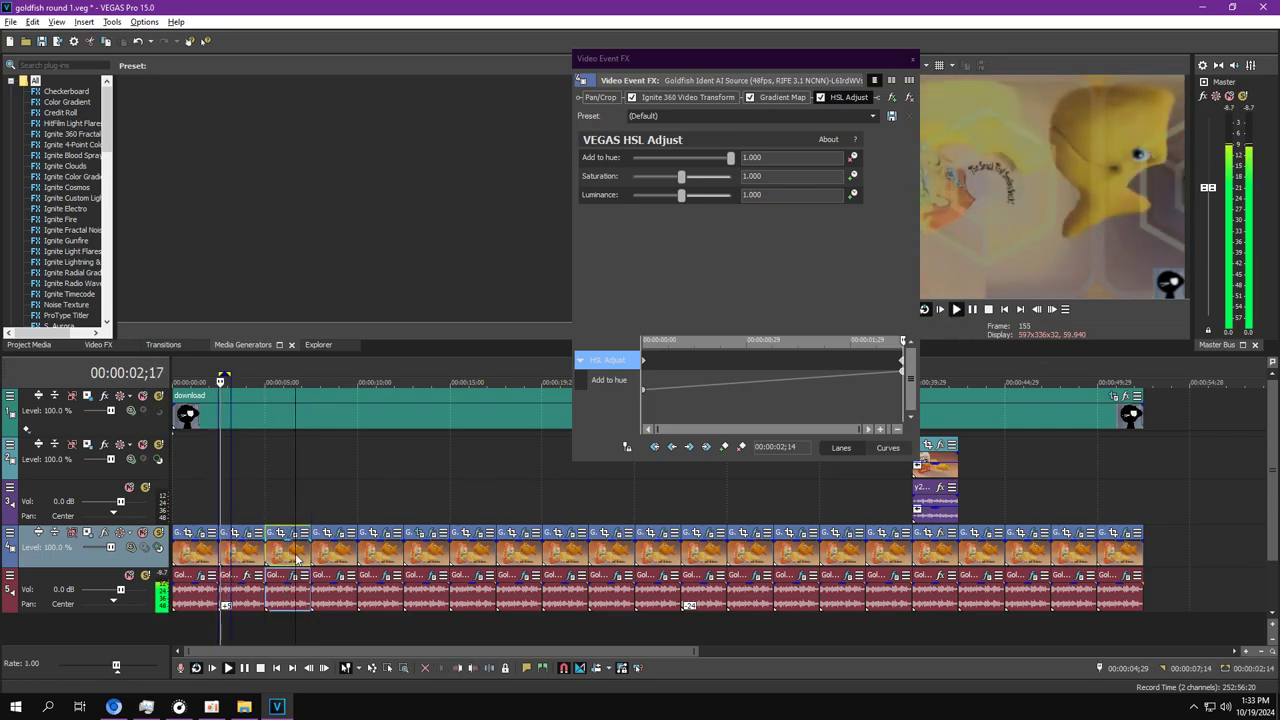
pyautogui.click(972, 309)
pyautogui.click(912, 59)
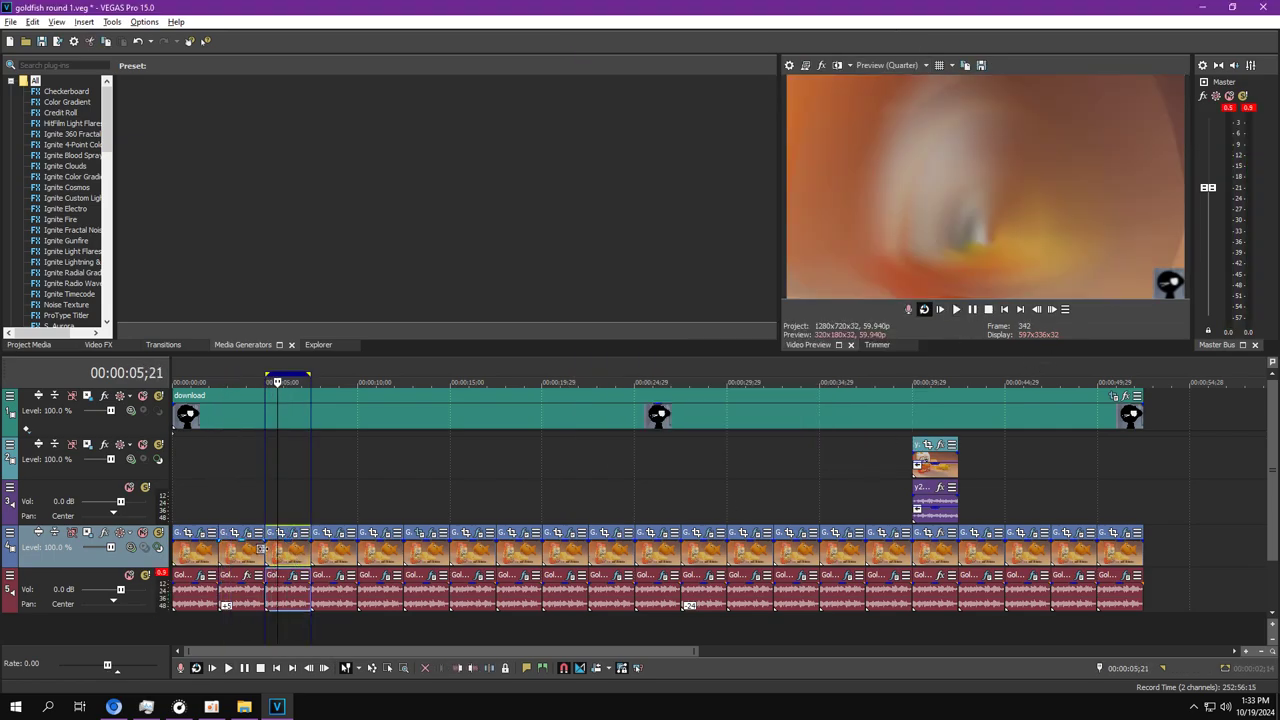
# Open the third clip's effects and examine Distorder and Fragmental on its audio and Air Brush on its video.
pyautogui.click(292, 536)
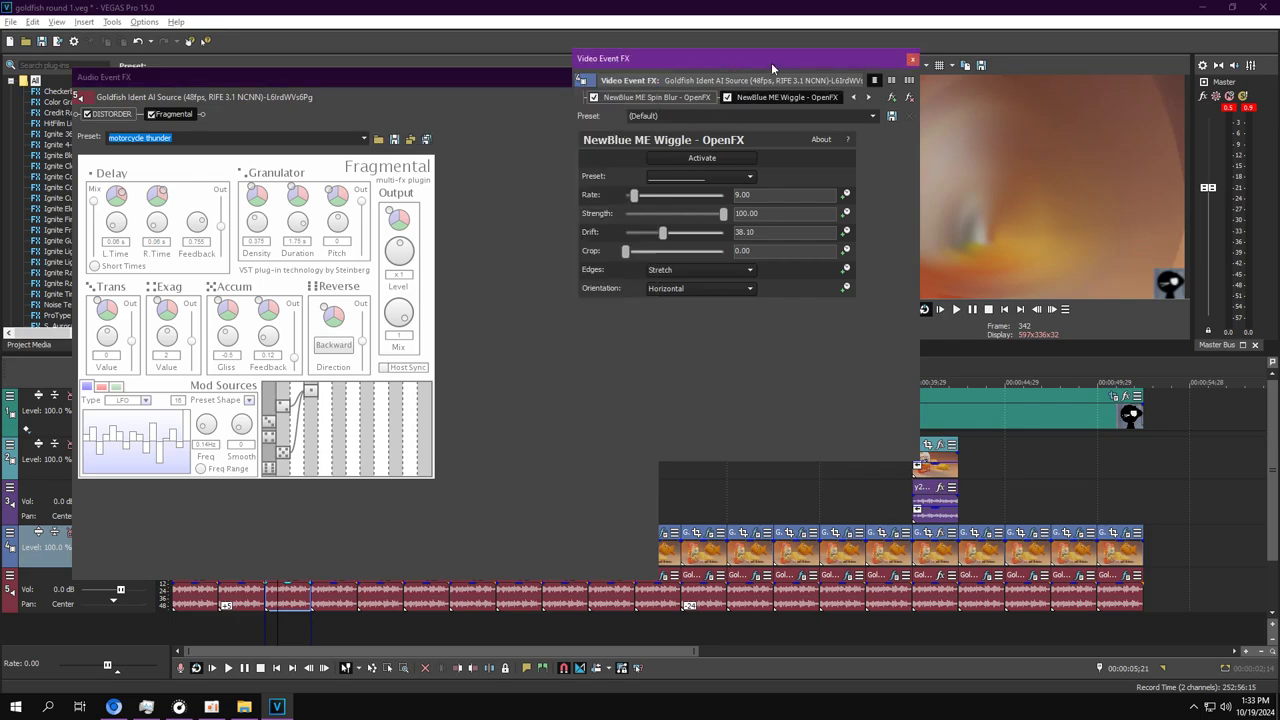
pyautogui.click(112, 115)
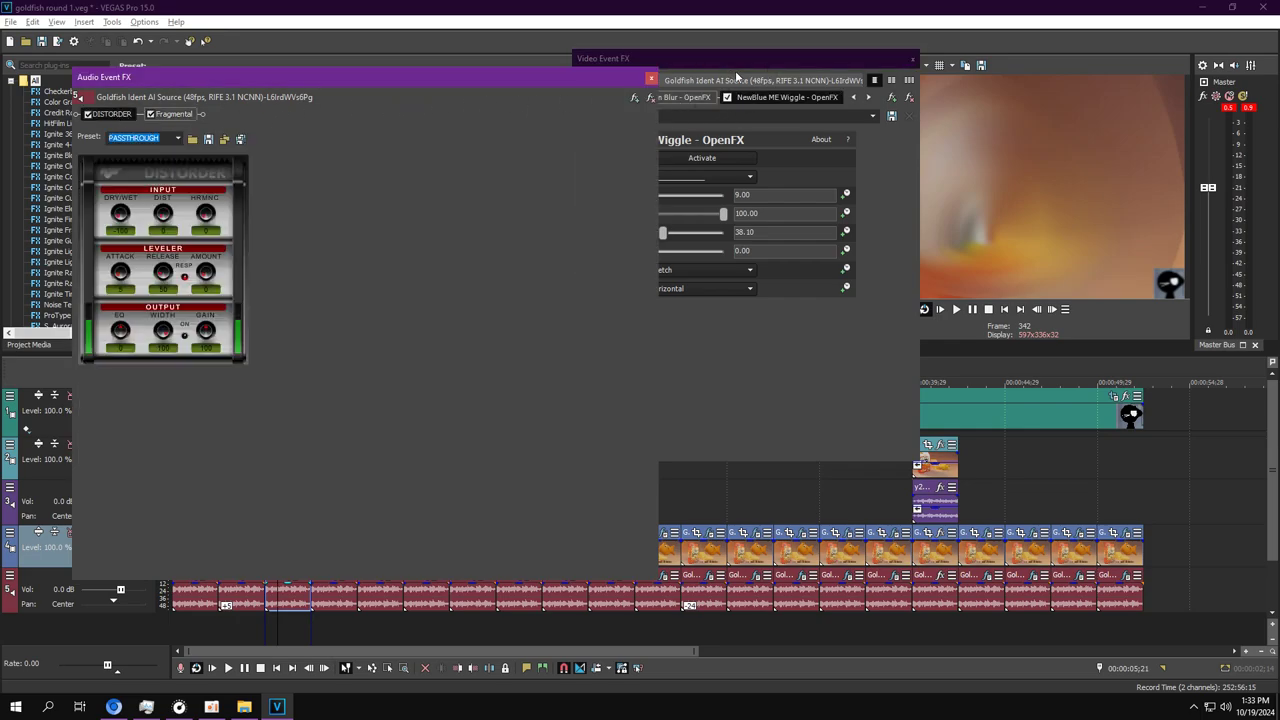
pyautogui.click(745, 80)
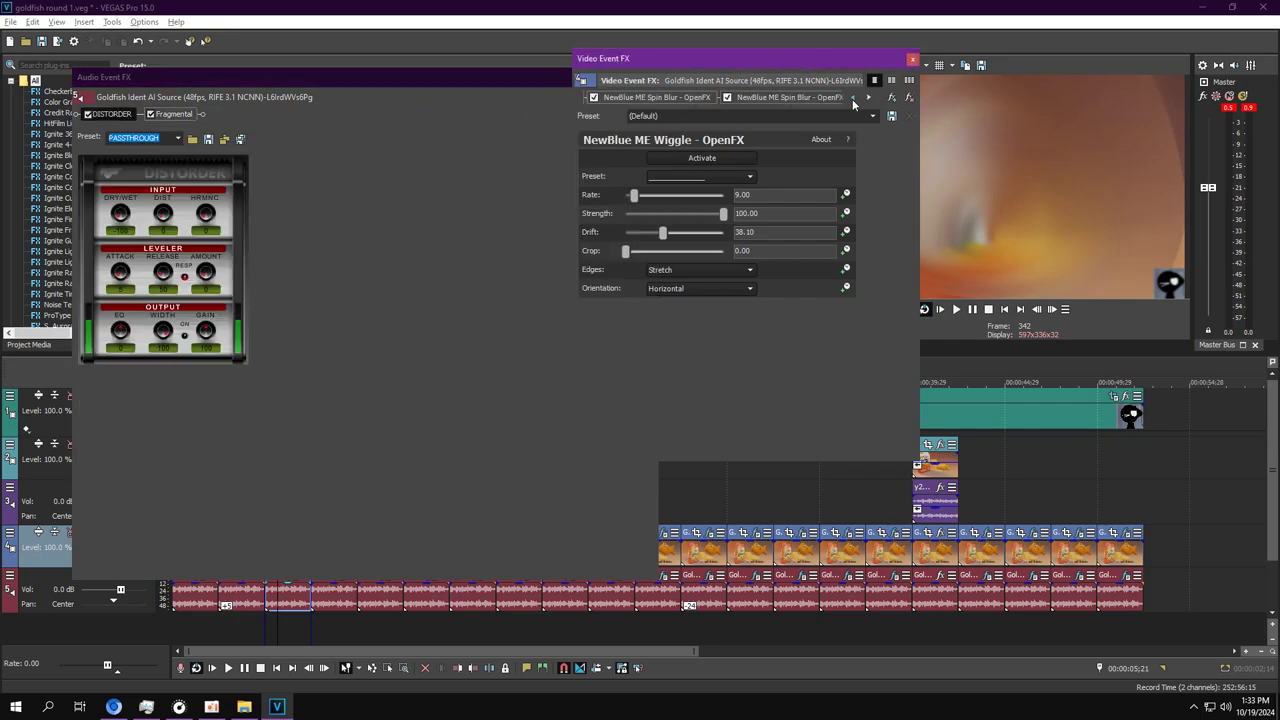
pyautogui.click(742, 100)
pyautogui.click(190, 114)
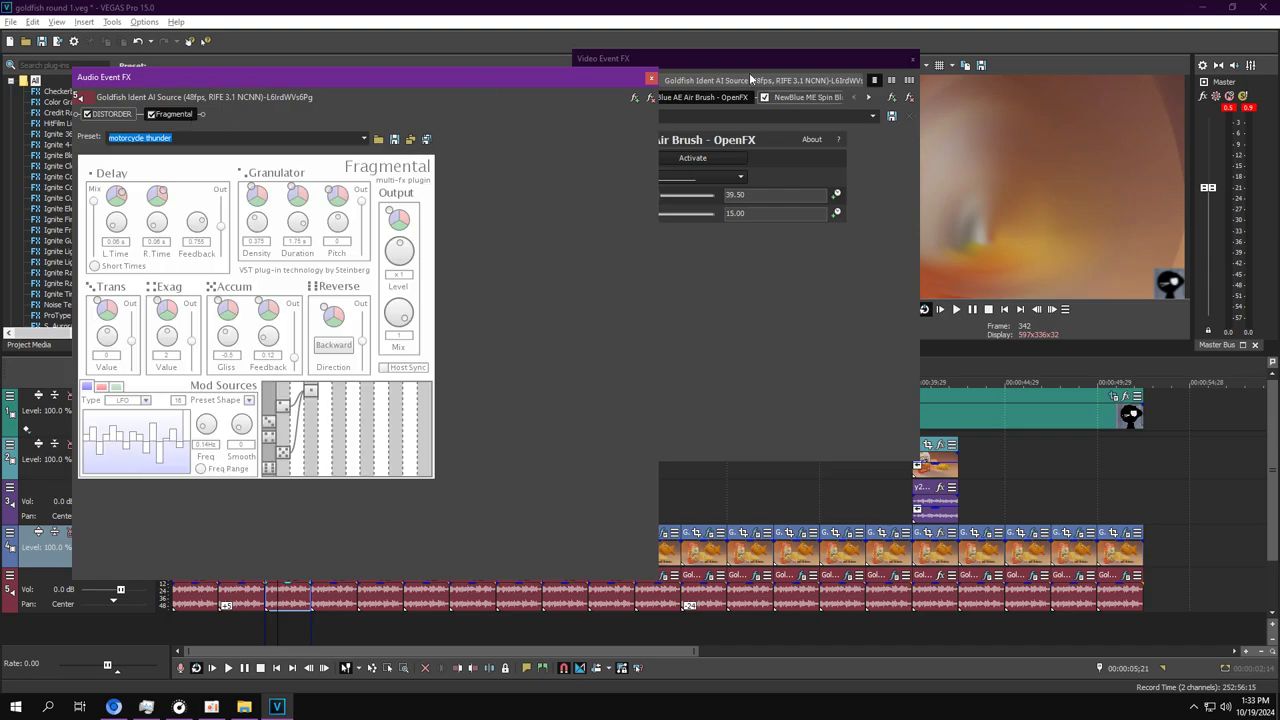
# Examine the third clip's NewBlue Spin Blur and Wiggle settings, closing its audio effects window.
pyautogui.click(821, 97)
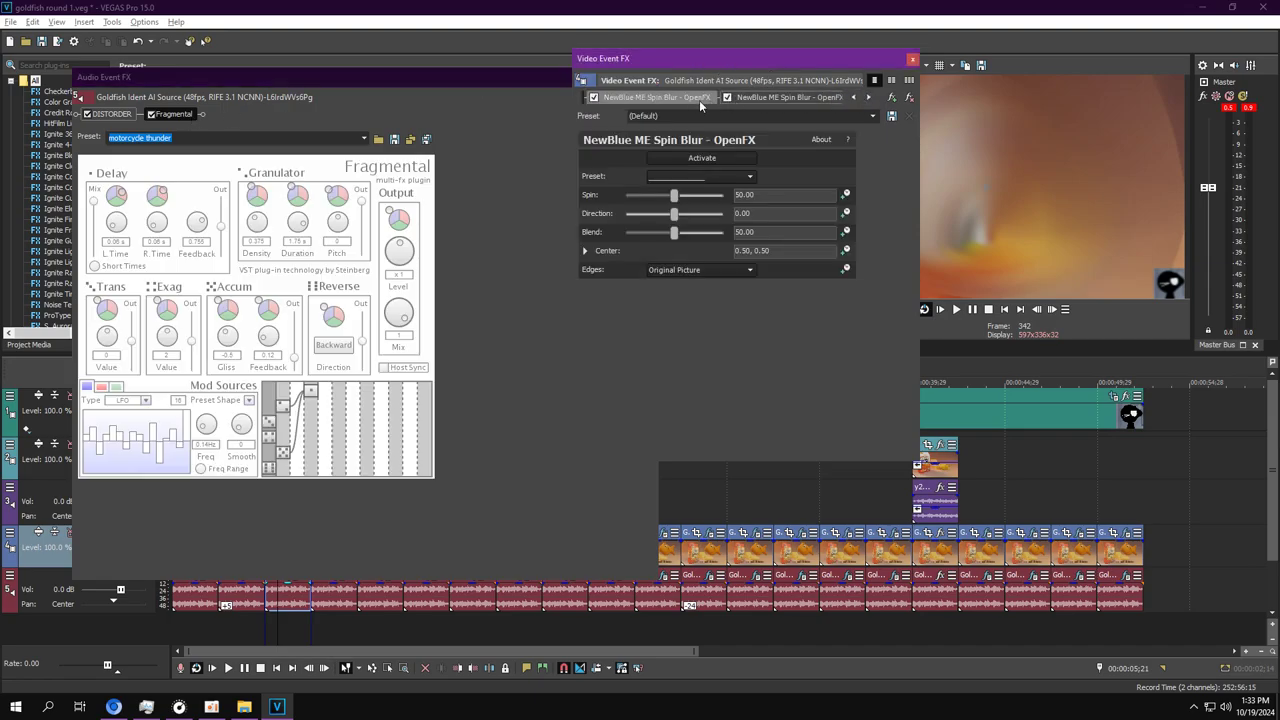
pyautogui.click(556, 77)
pyautogui.click(650, 78)
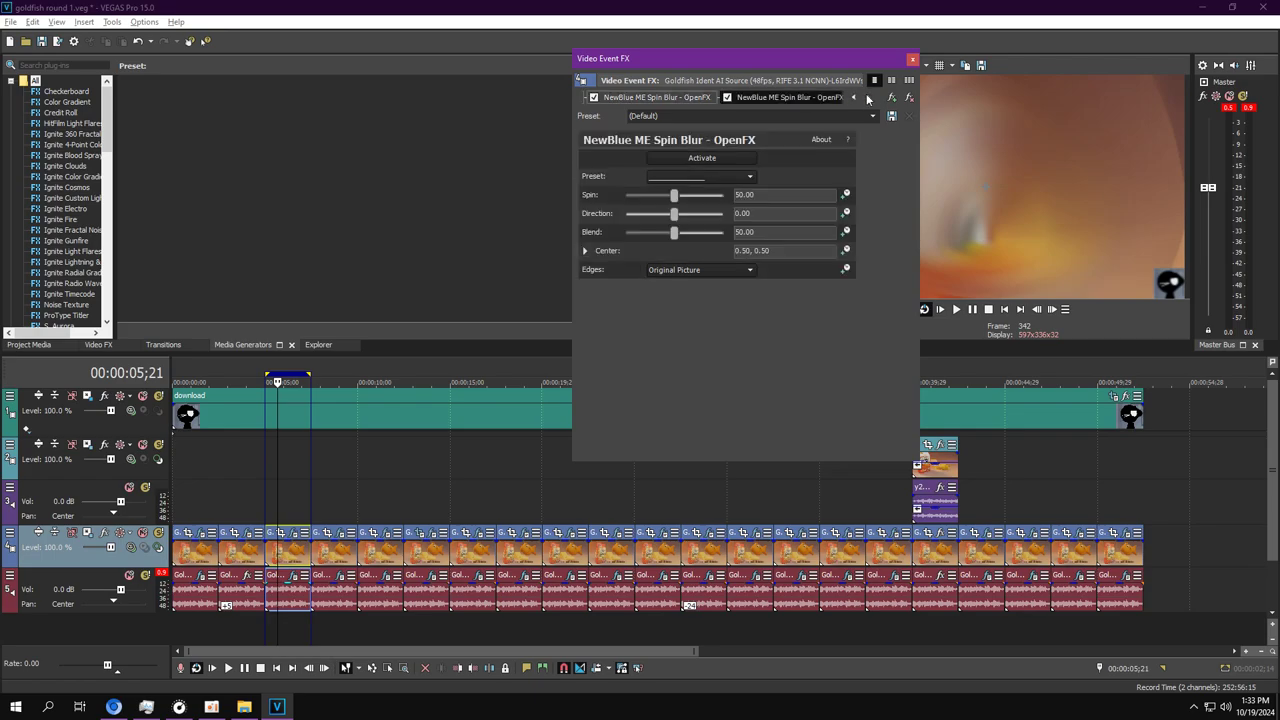
pyautogui.click(870, 98)
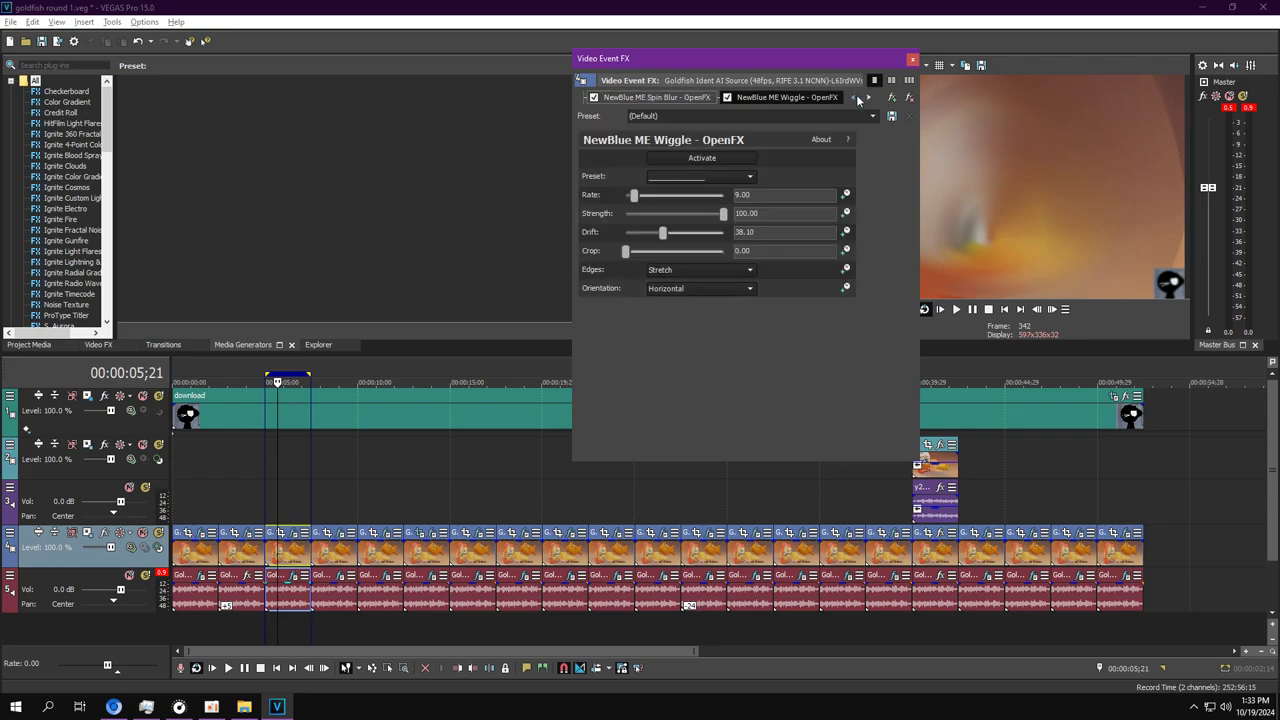
pyautogui.moveTo(679, 97); pyautogui.dragTo(702, 117)
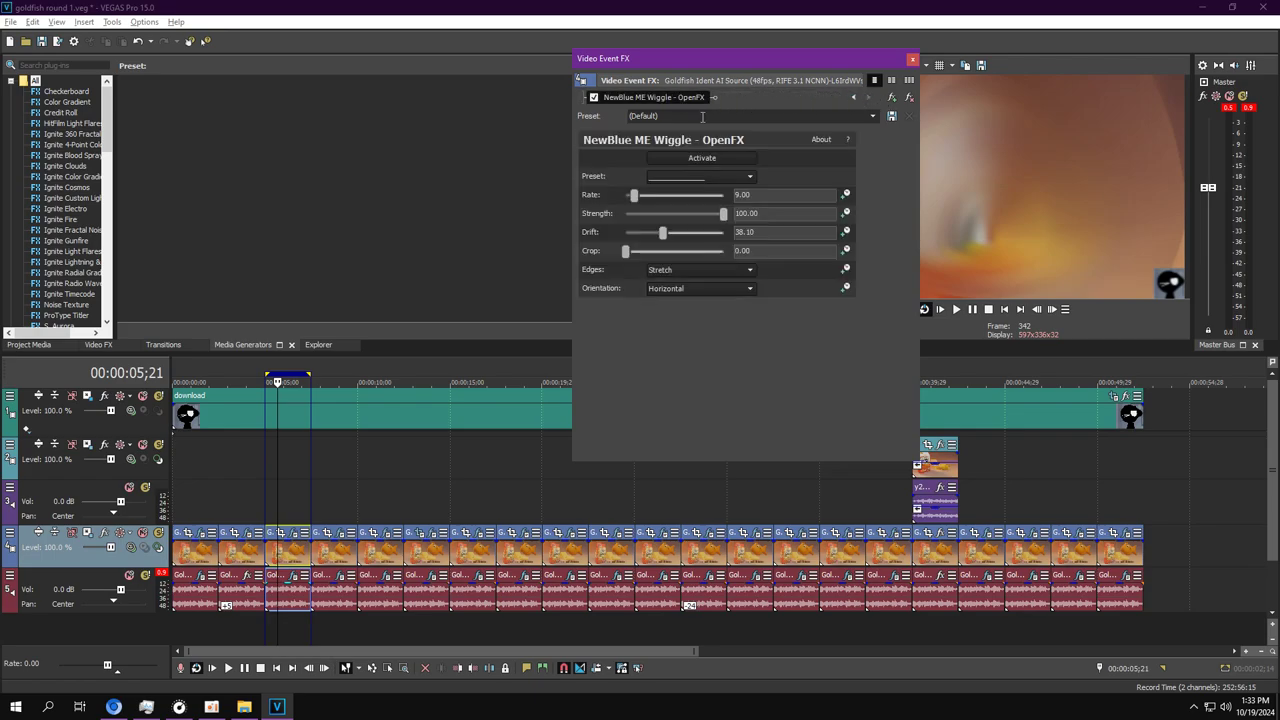
# Play back the fourth clip and open its video and audio effects.
pyautogui.click(955, 309)
pyautogui.doubleClick(349, 563)
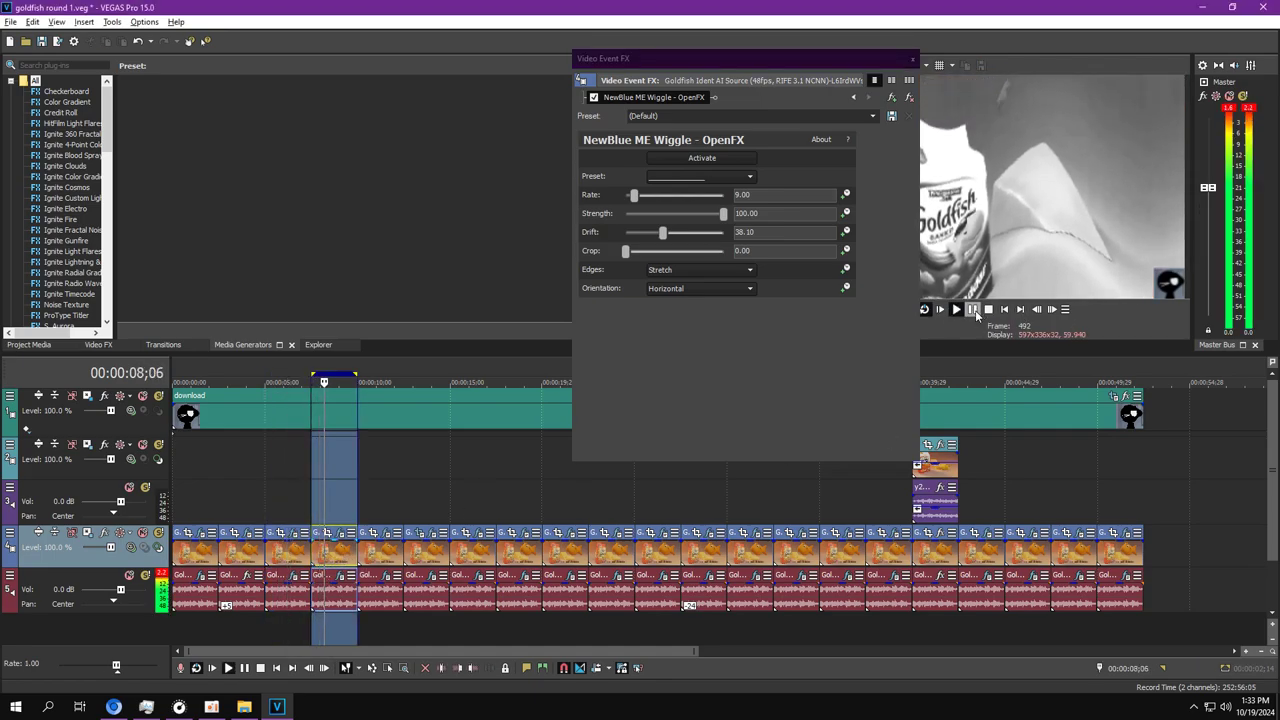
pyautogui.click(340, 532)
pyautogui.click(340, 575)
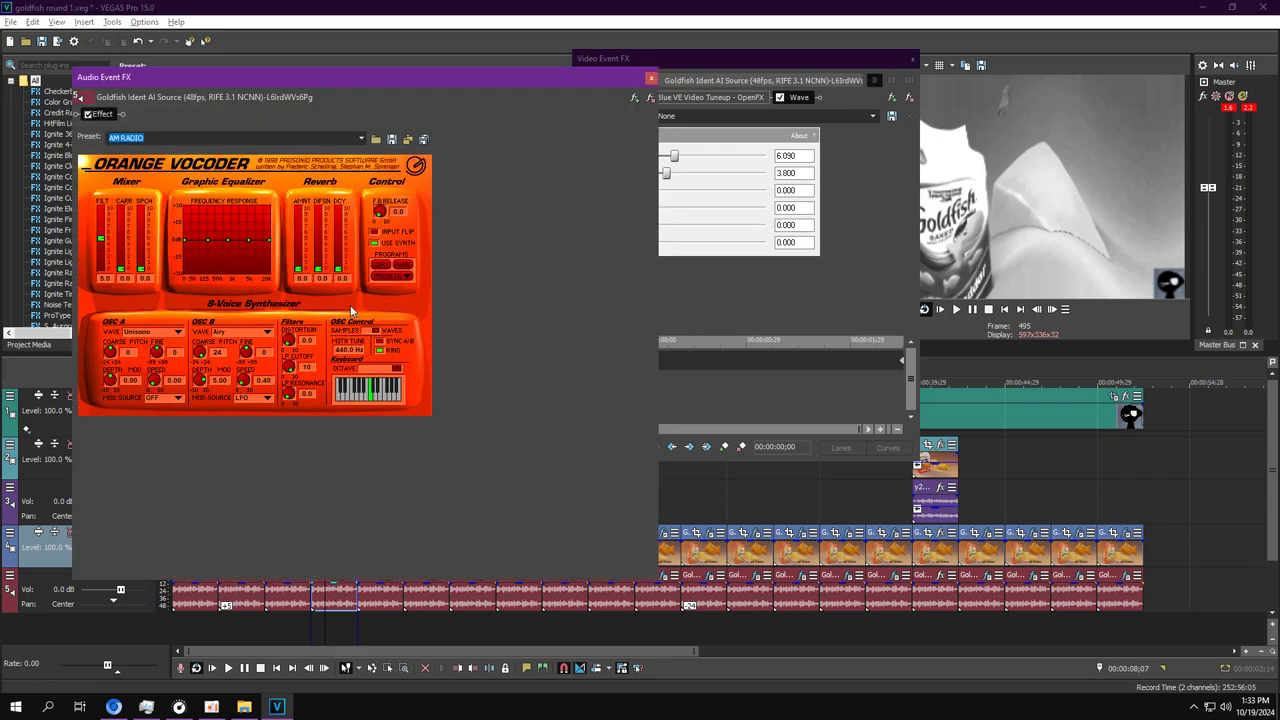
# Examine the fourth clip's NewBlue Video Tuneup settings and the start and end keyframes of its Wave effect.
pyautogui.click(895, 247)
pyautogui.click(676, 97)
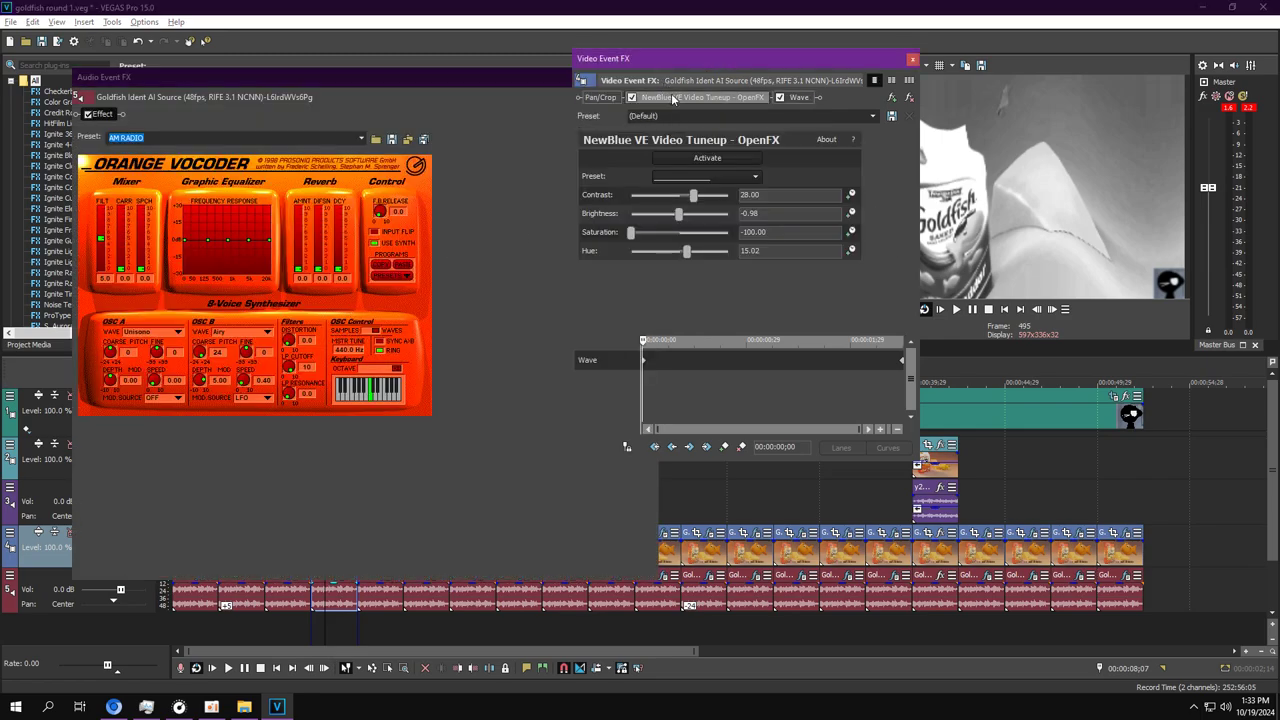
pyautogui.click(798, 97)
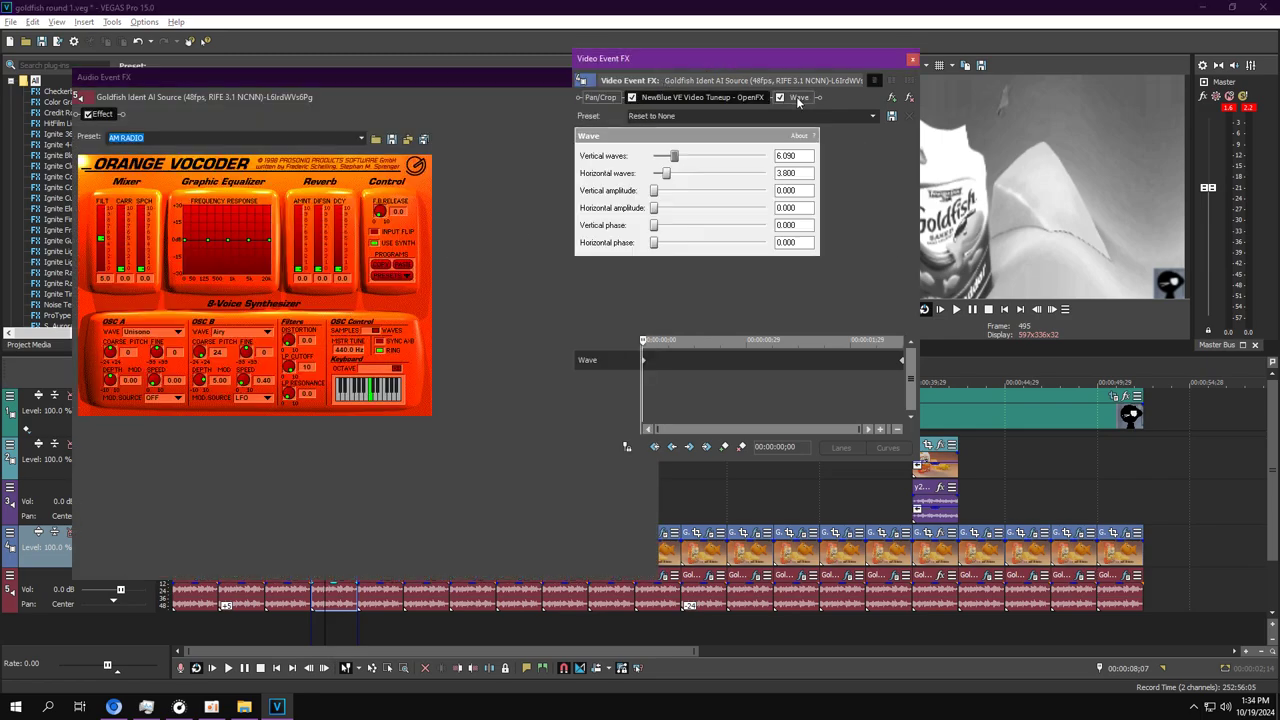
pyautogui.moveTo(653, 393); pyautogui.dragTo(904, 393)
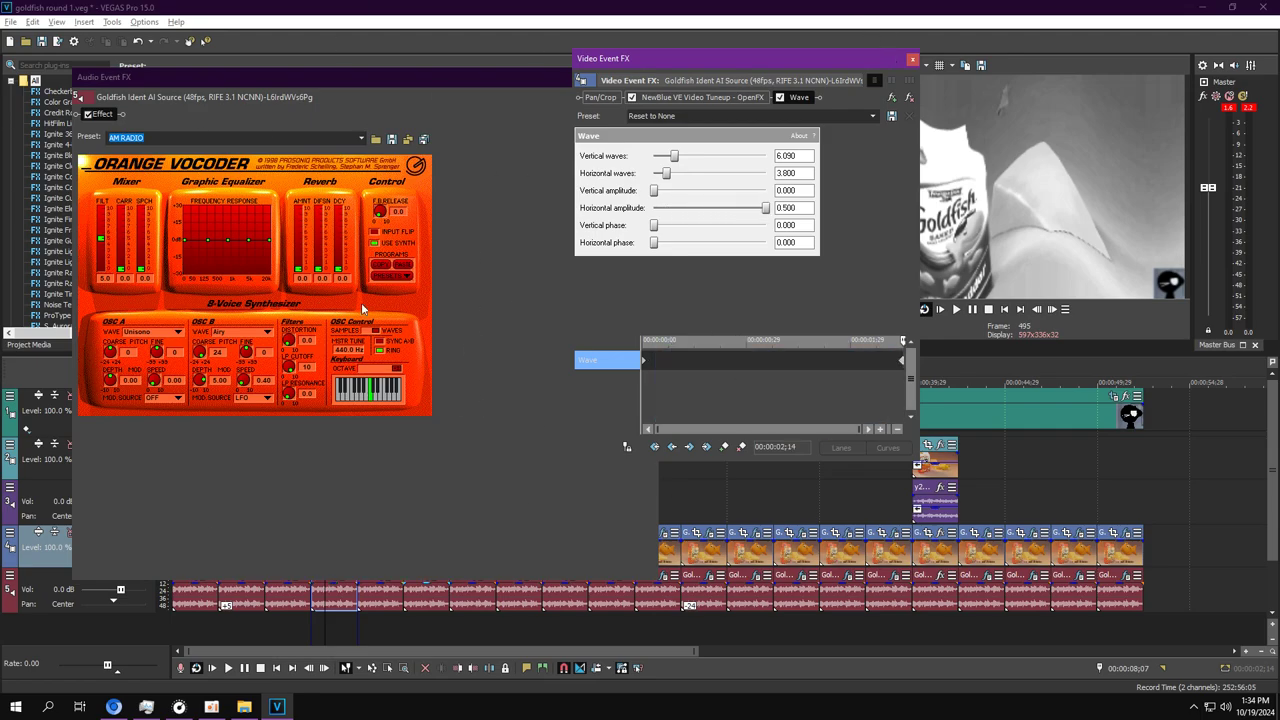
# Close the fourth clip's effect windows and preview the fourth and fifth clips.
pyautogui.click(912, 58)
pyautogui.press('space')
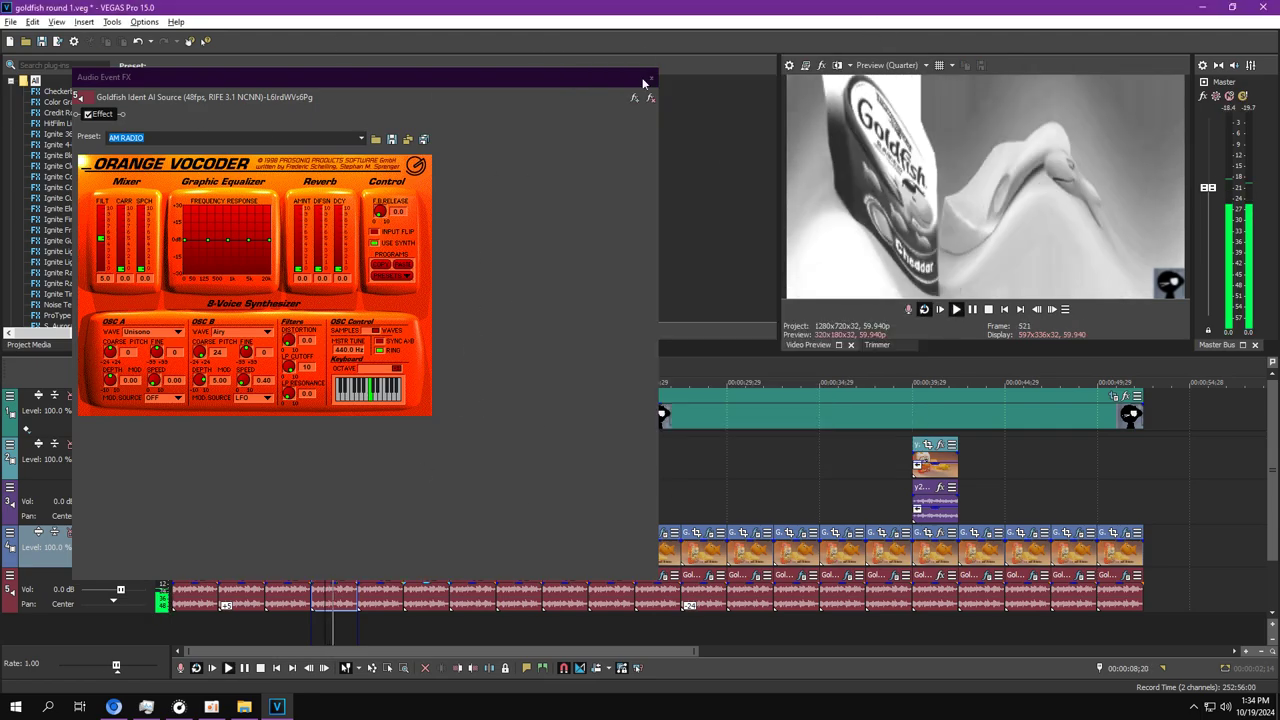
pyautogui.click(651, 77)
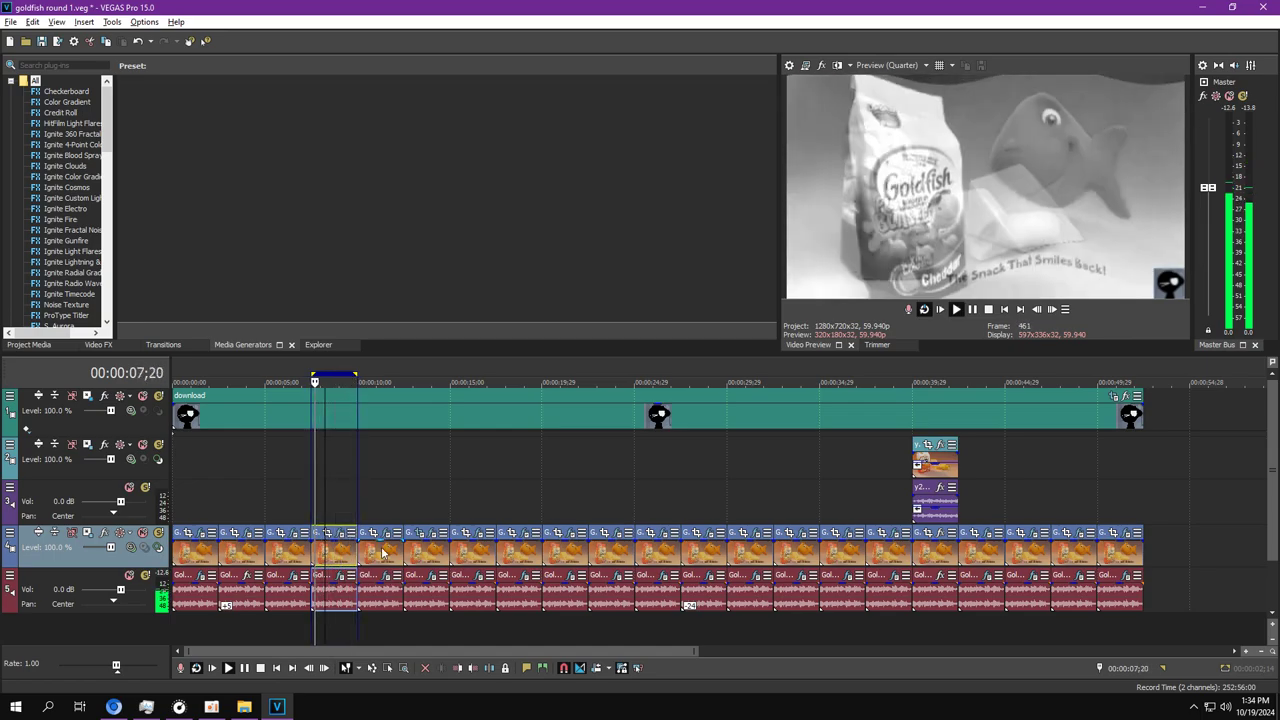
pyautogui.doubleClick(382, 553)
pyautogui.press('Return')
# Open the fifth clip's effects and examine its TV Simulator settings and both Gradient Map colour points.
pyautogui.click(385, 533)
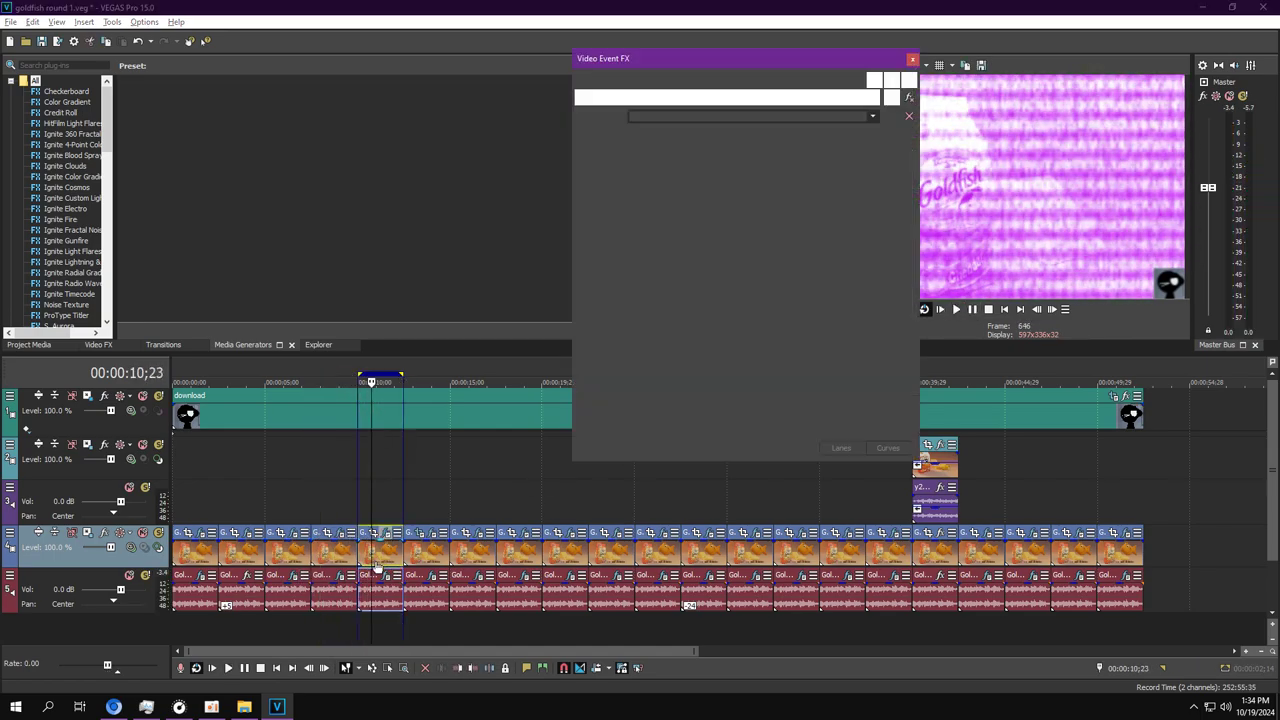
pyautogui.click(663, 97)
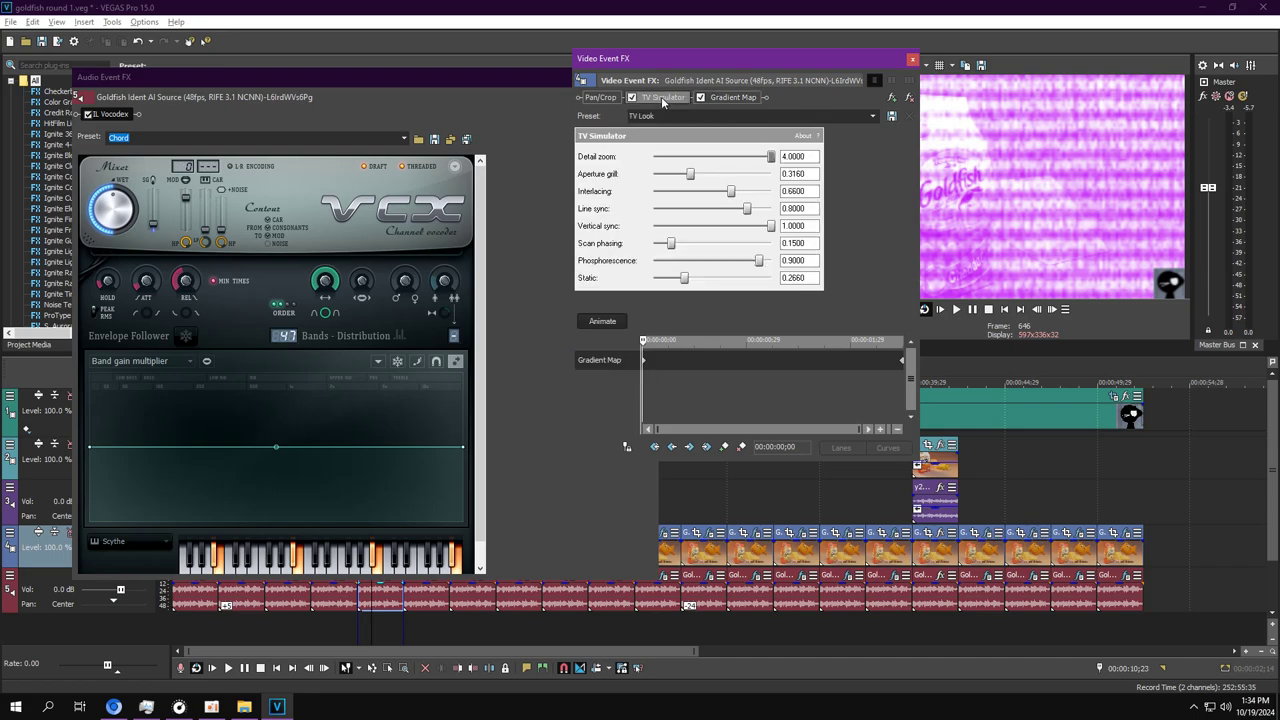
pyautogui.click(725, 97)
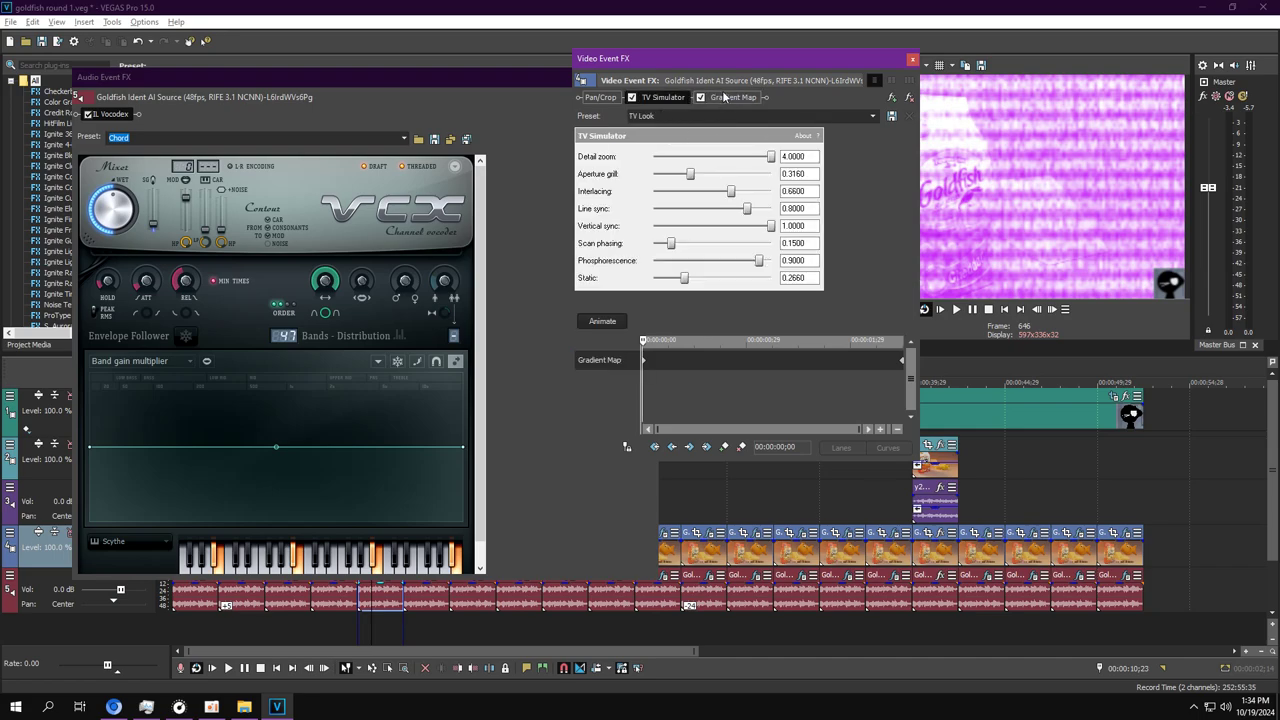
pyautogui.click(615, 180)
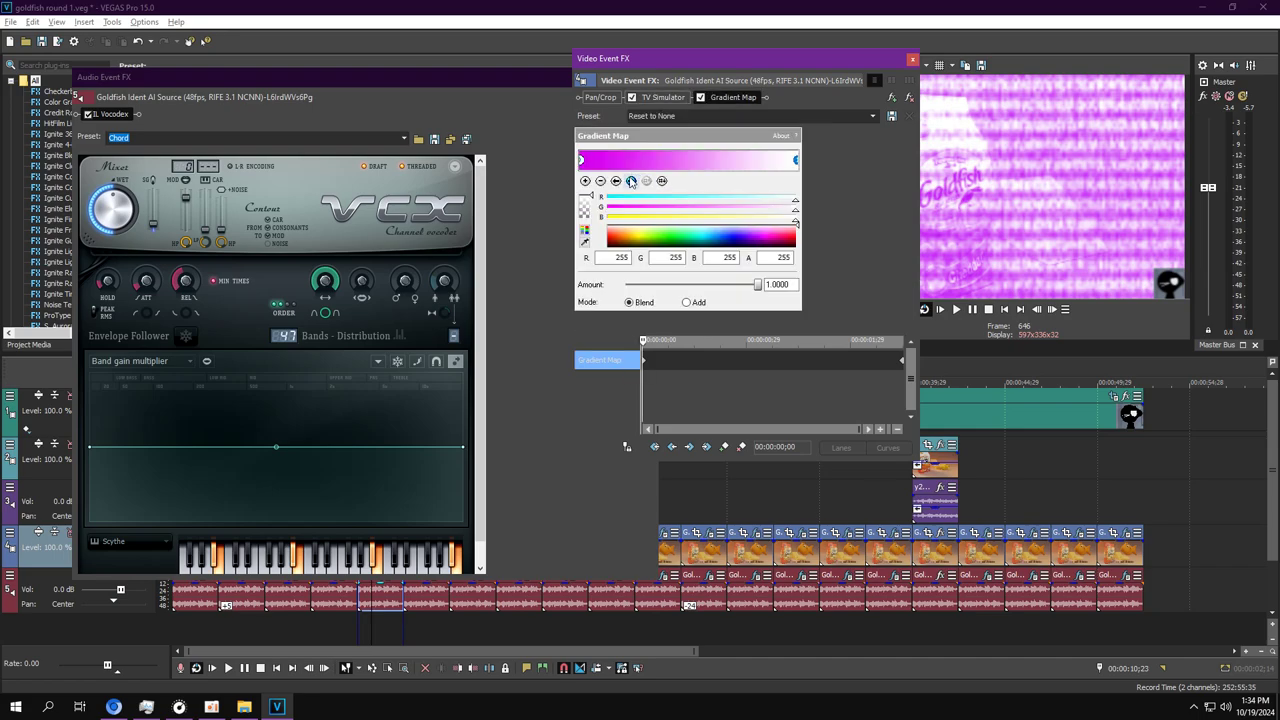
pyautogui.click(615, 180)
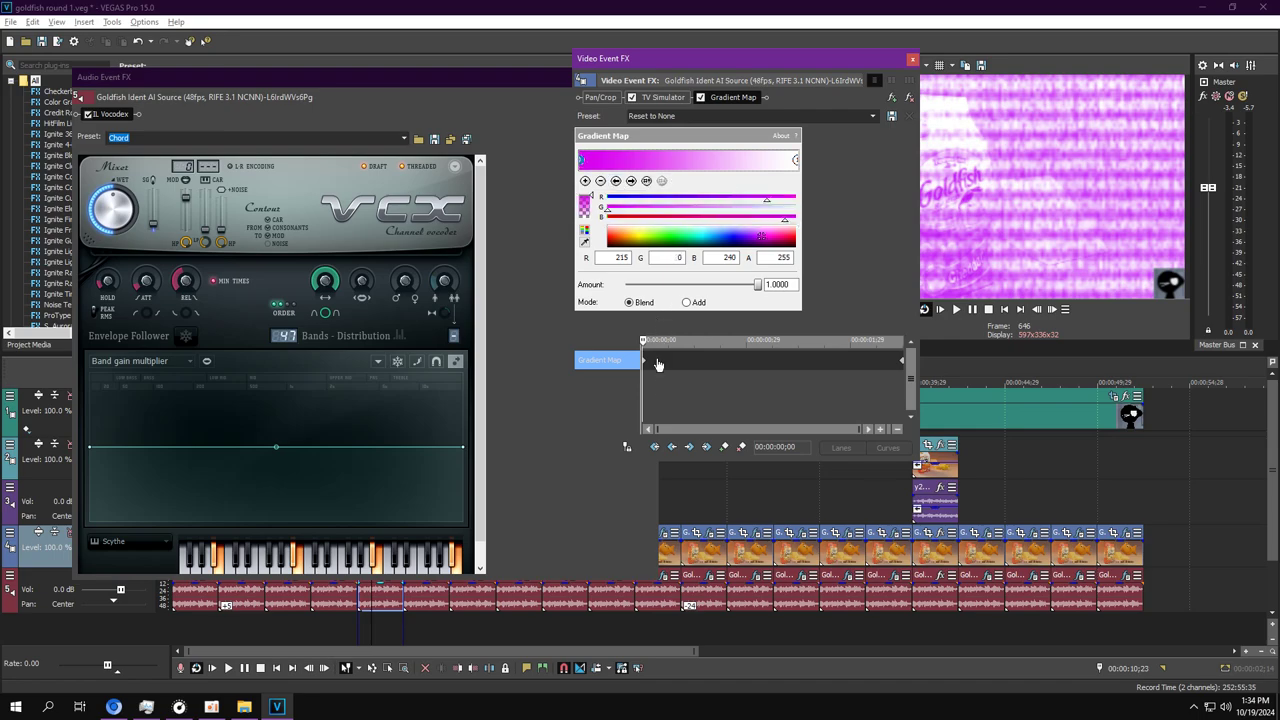
# Check the Gradient Map colour at the fifth clip's end keyframe and close both of its effect windows.
pyautogui.moveTo(648, 397); pyautogui.dragTo(1016, 391)
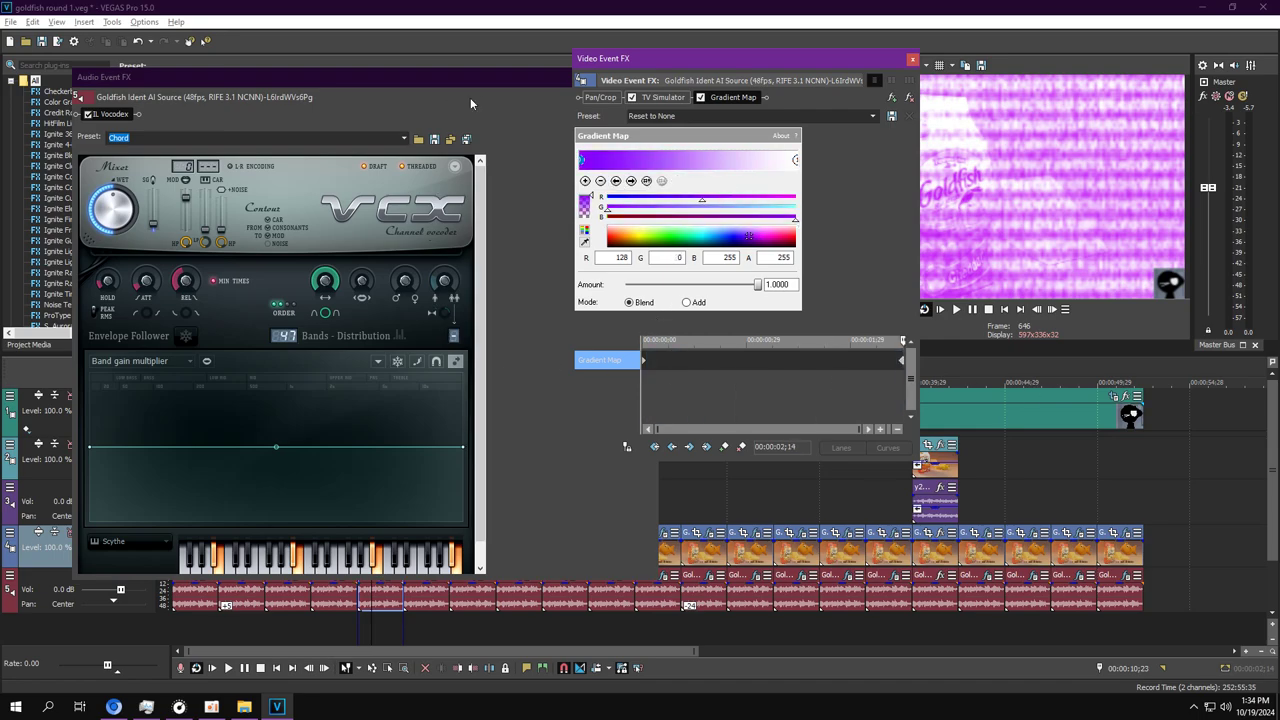
pyautogui.click(501, 94)
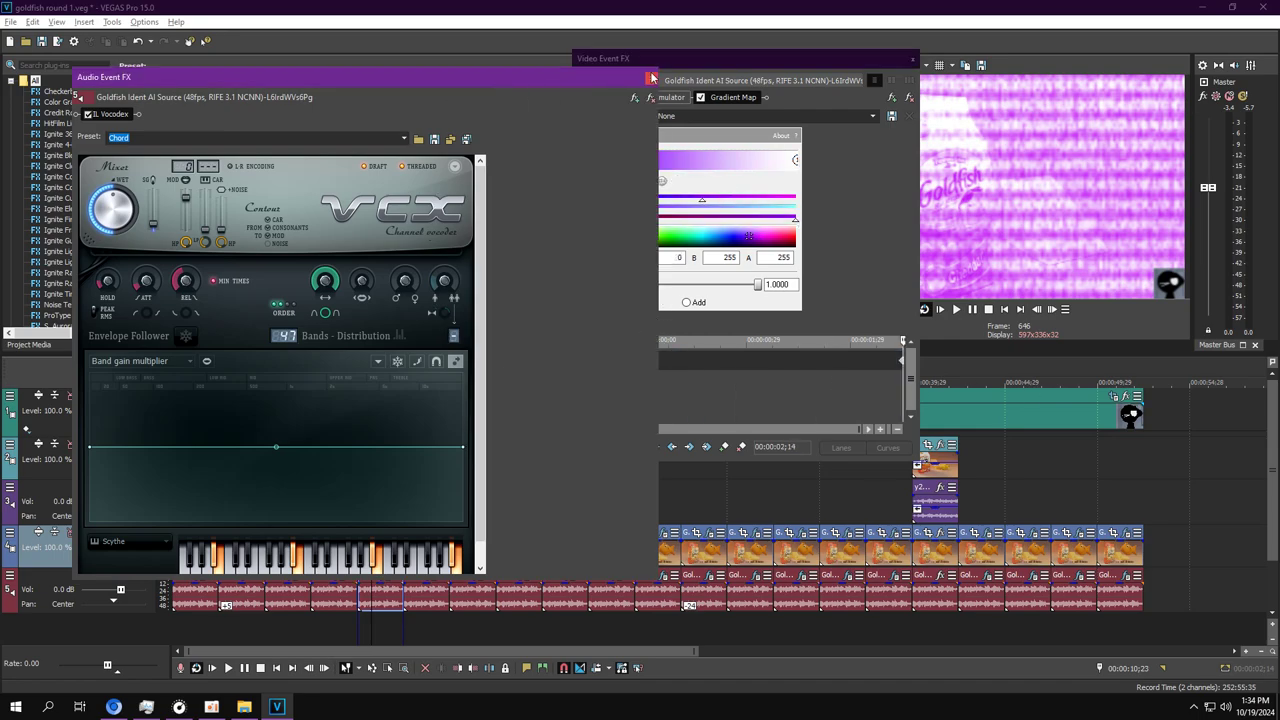
pyautogui.click(651, 77)
pyautogui.click(911, 58)
# Play back the fifth and sixth clips and open the sixth clip's video and audio effects.
pyautogui.click(957, 309)
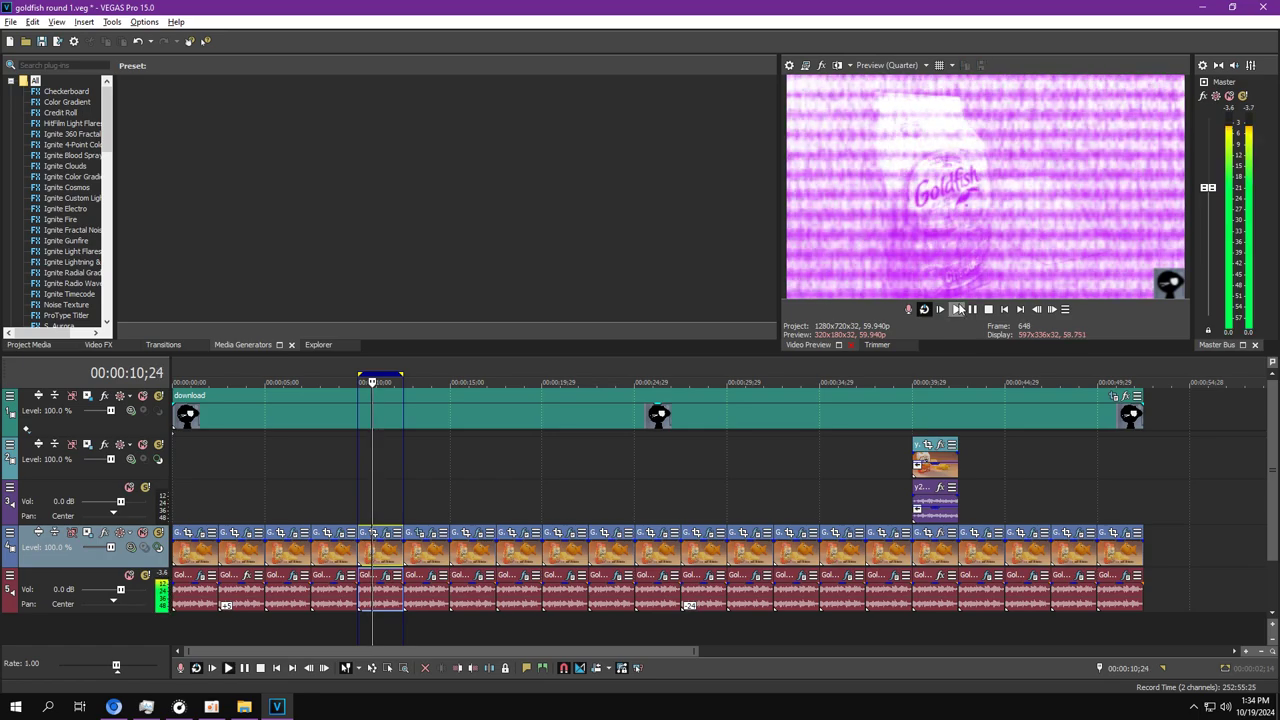
pyautogui.doubleClick(423, 563)
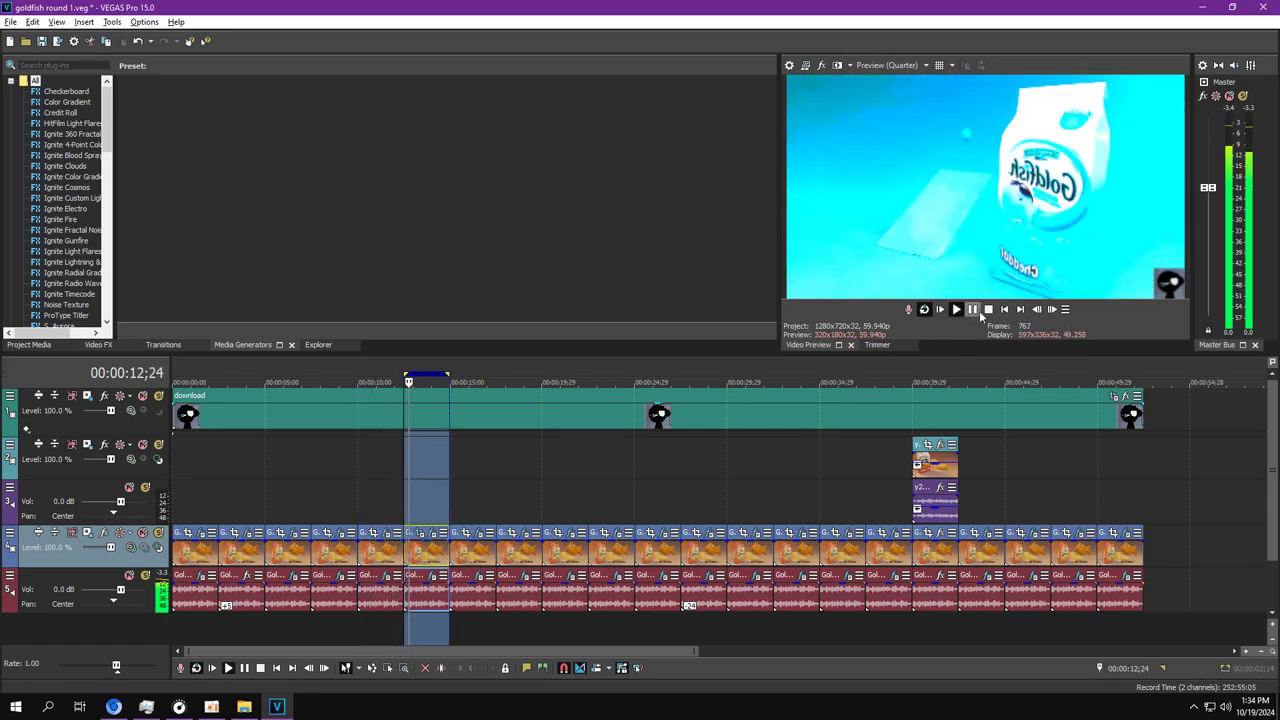
pyautogui.click(974, 310)
pyautogui.click(420, 533)
pyautogui.click(432, 575)
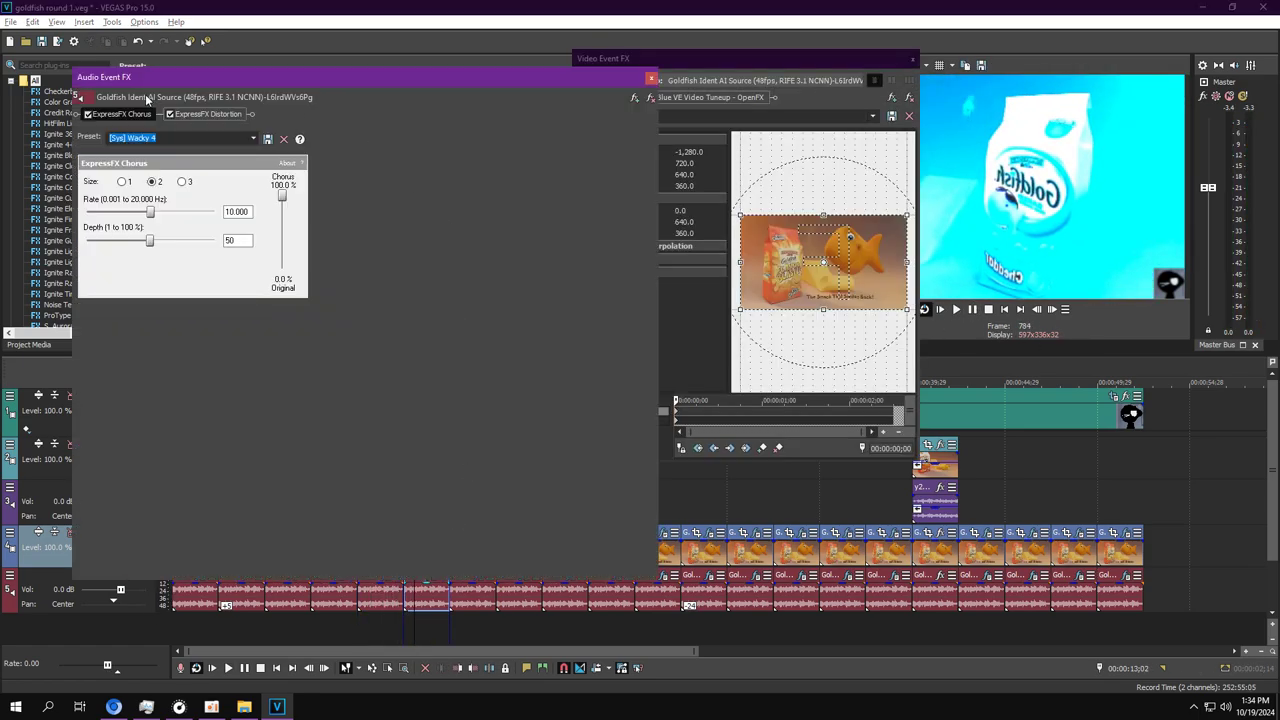
# Examine the sixth clip's Pan/Crop flip options, ExpressFX Distortion settings and NewBlue Video Tuneup settings.
pyautogui.rightClick(813, 255)
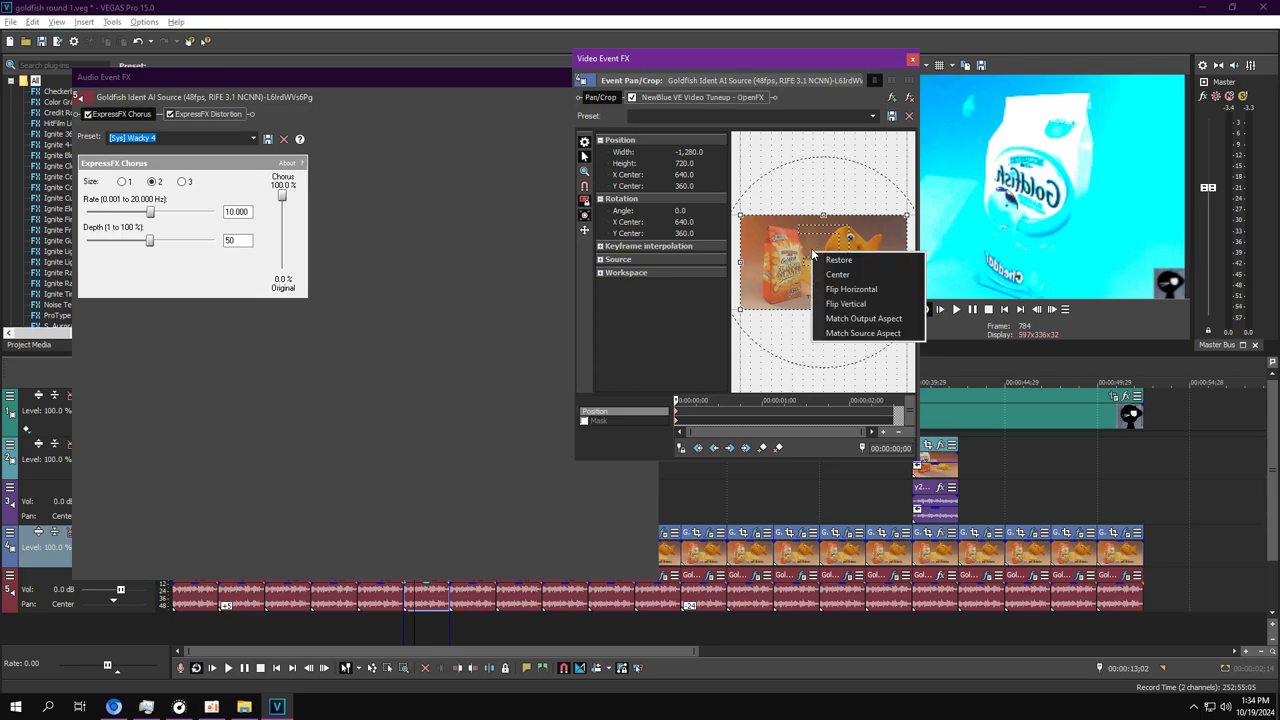
pyautogui.click(216, 117)
pyautogui.click(744, 99)
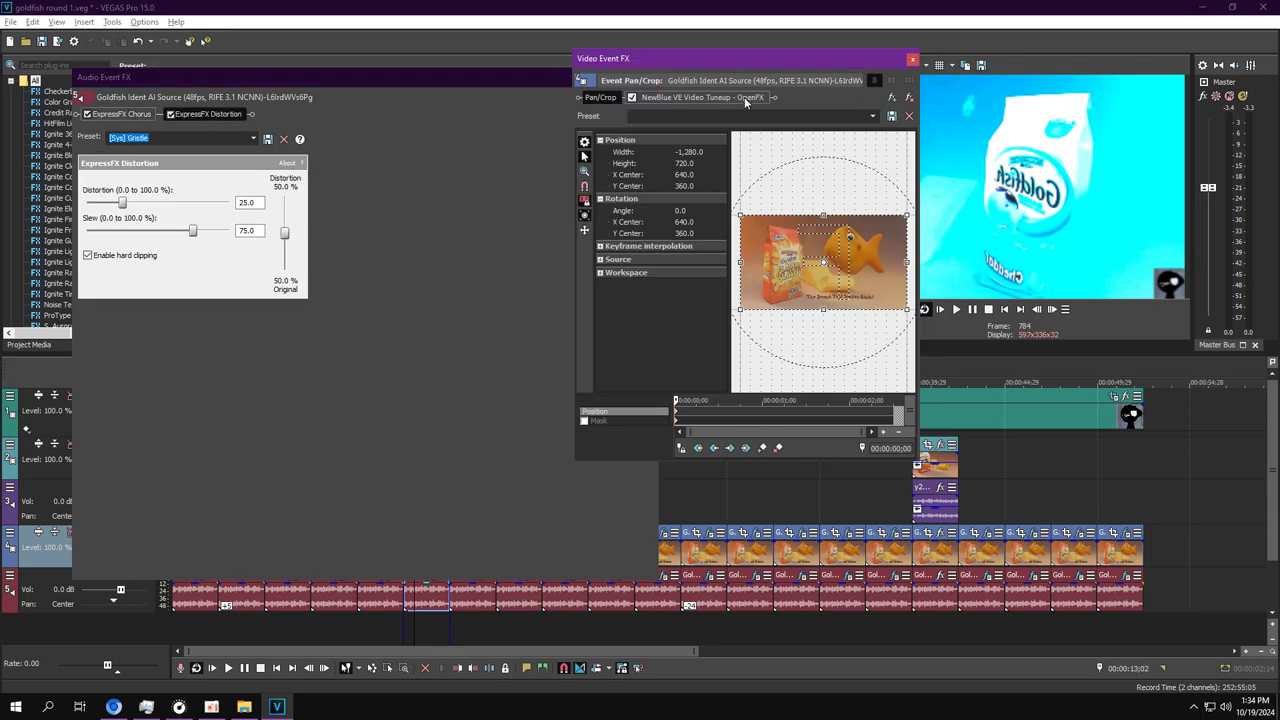
pyautogui.click(745, 100)
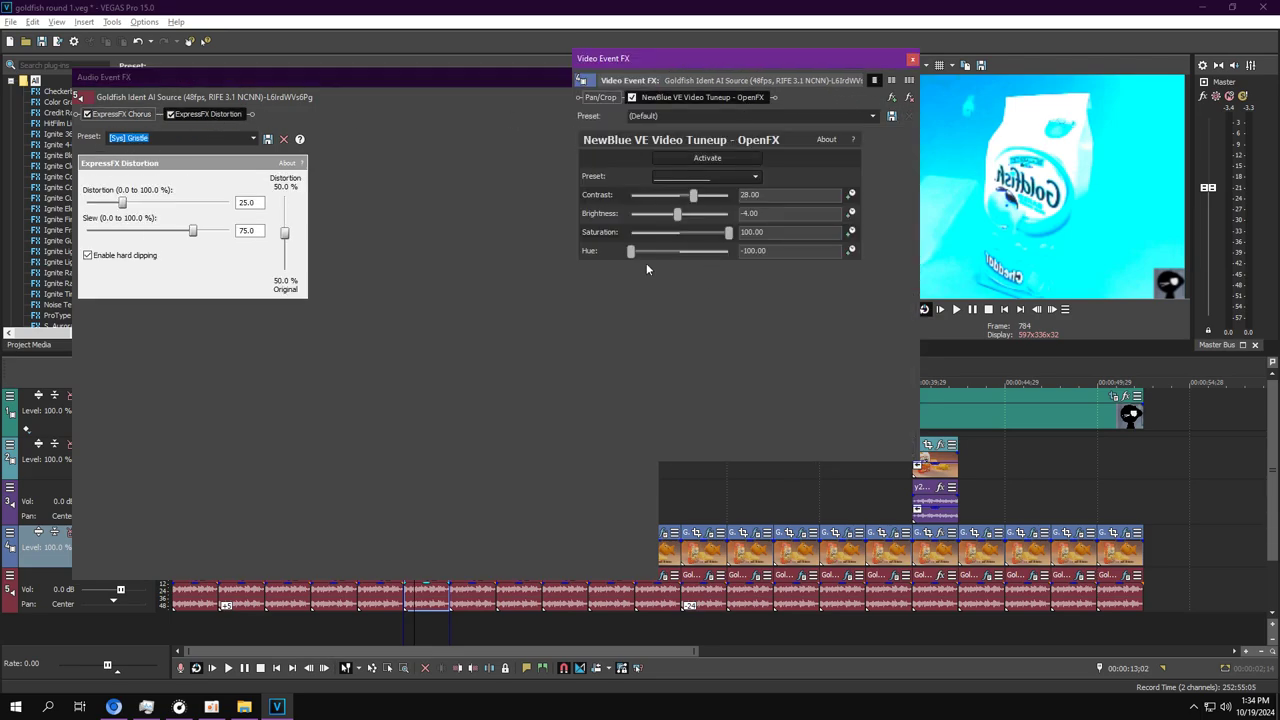
# Close the sixth clip's effect windows and preview the sixth and seventh clips.
pyautogui.click(525, 81)
pyautogui.click(650, 78)
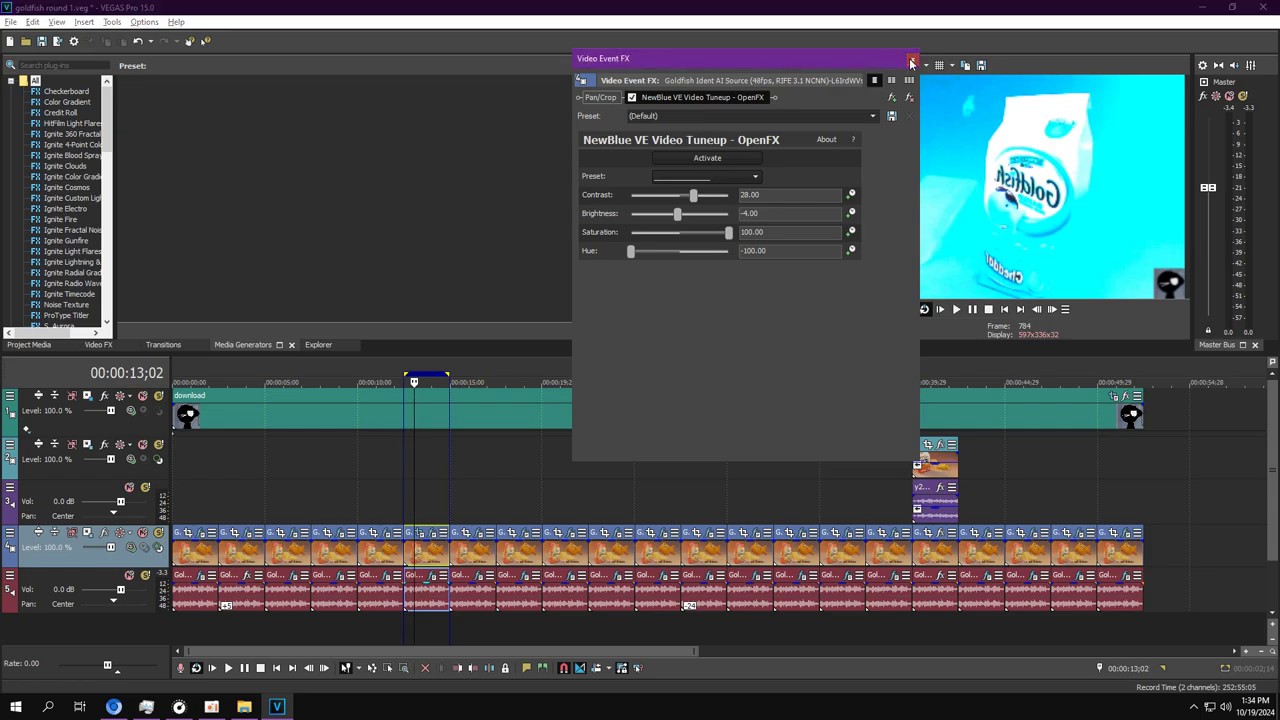
pyautogui.click(910, 57)
pyautogui.press('space')
pyautogui.doubleClick(472, 550)
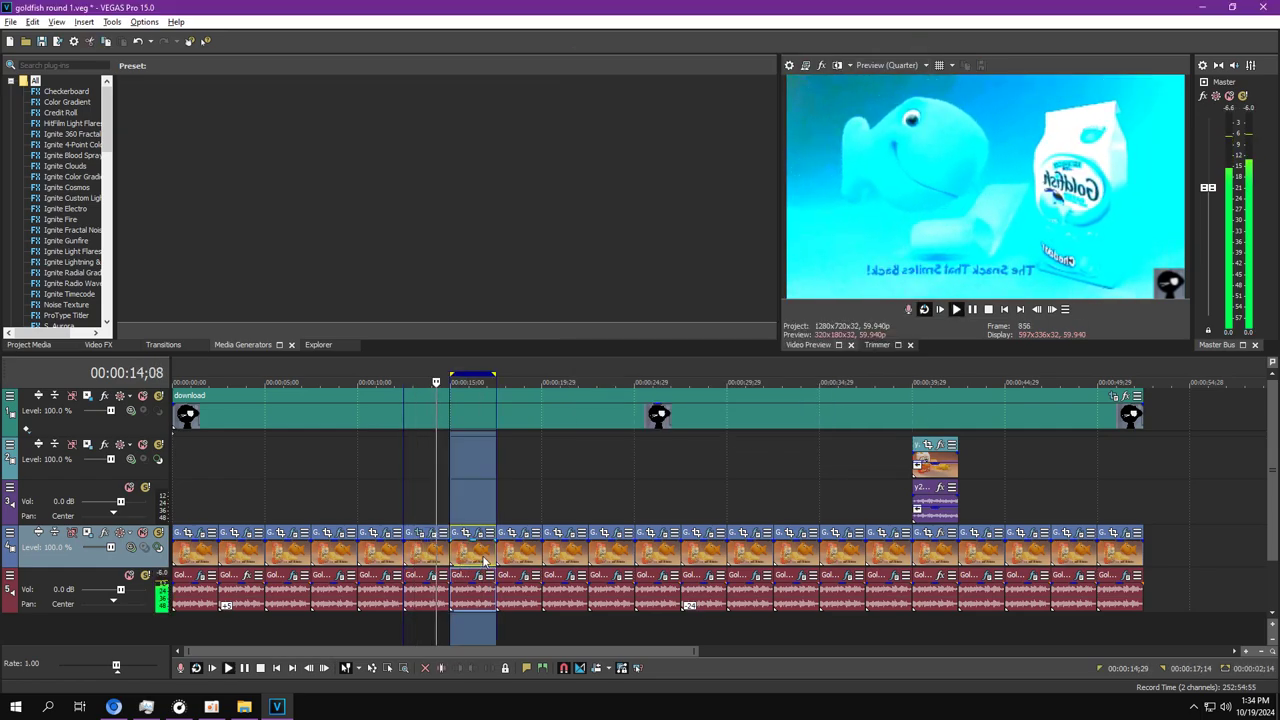
pyautogui.press('Return')
# Open the seventh clip's video and audio effects and examine each NewBlue Air Brush and Wiggle effect in its chain.
pyautogui.click(483, 531)
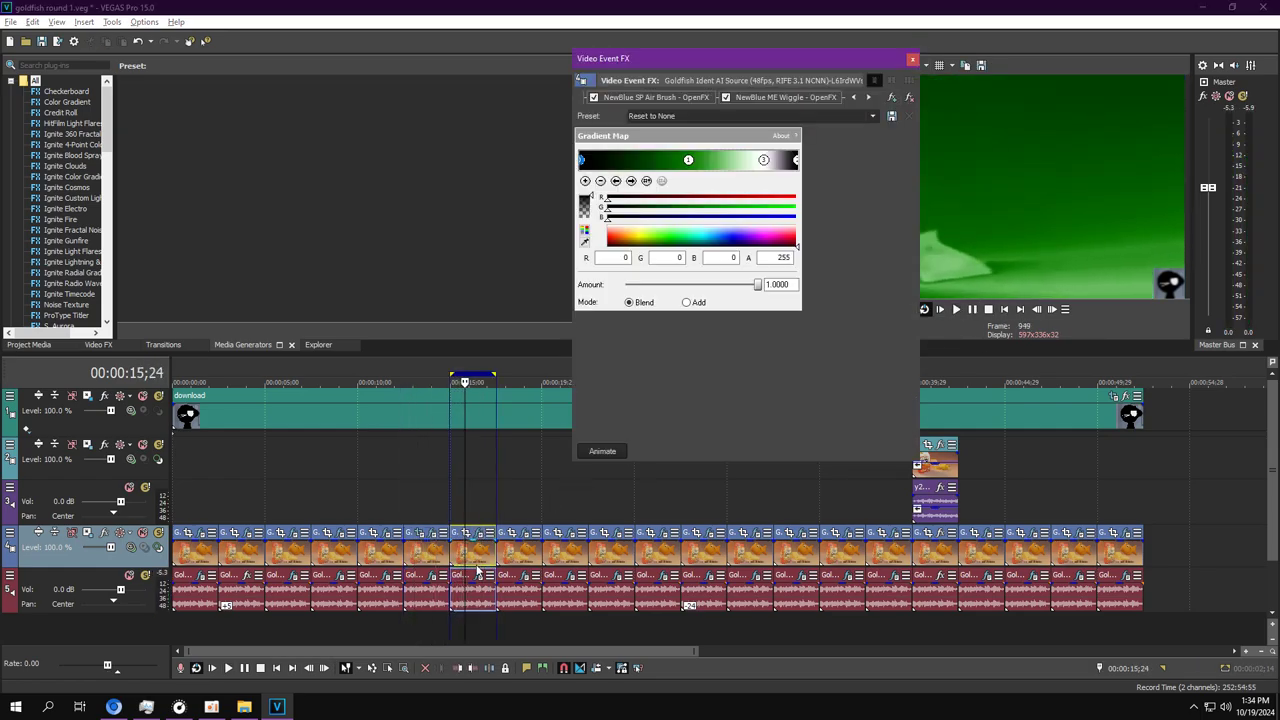
pyautogui.click(478, 576)
pyautogui.click(855, 97)
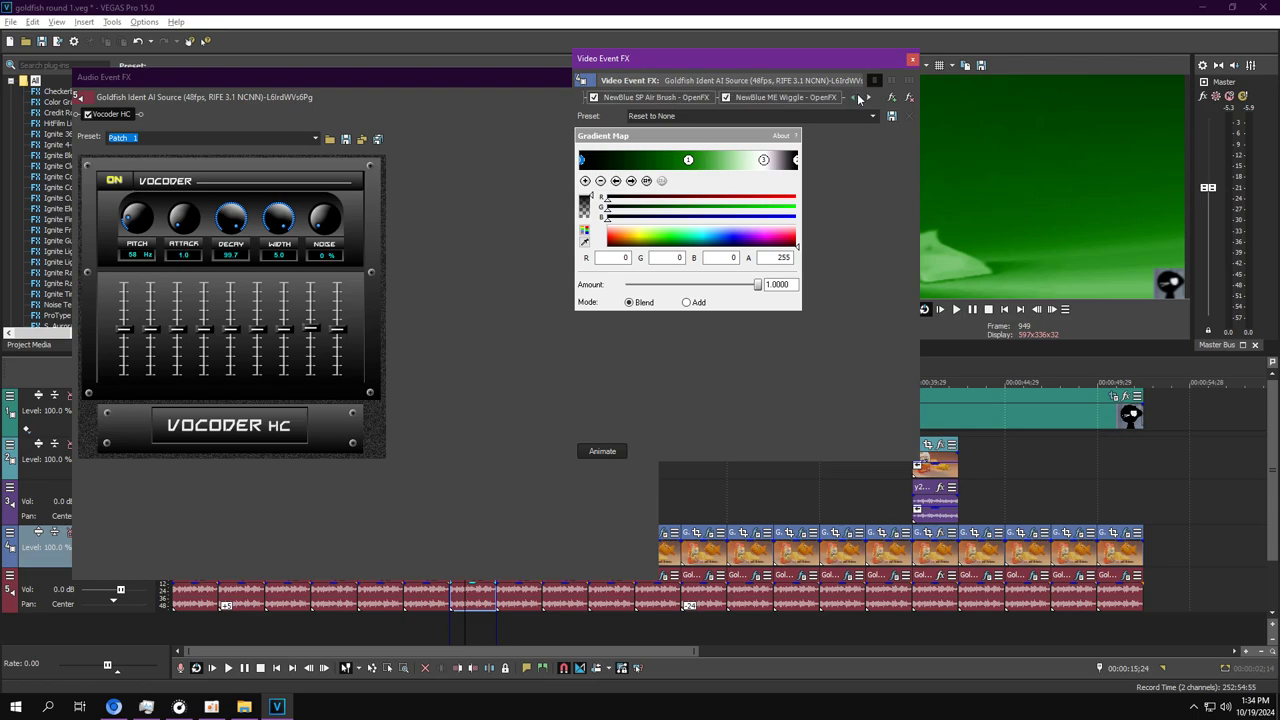
pyautogui.click(855, 97)
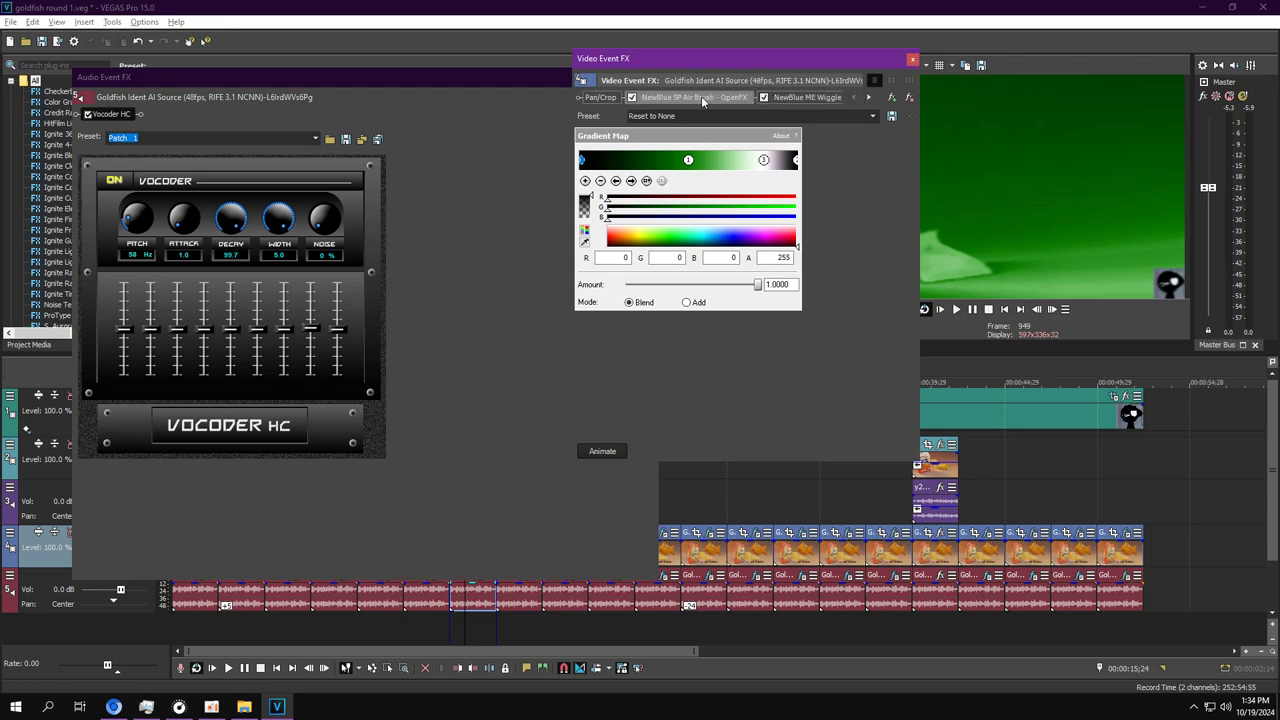
pyautogui.click(808, 97)
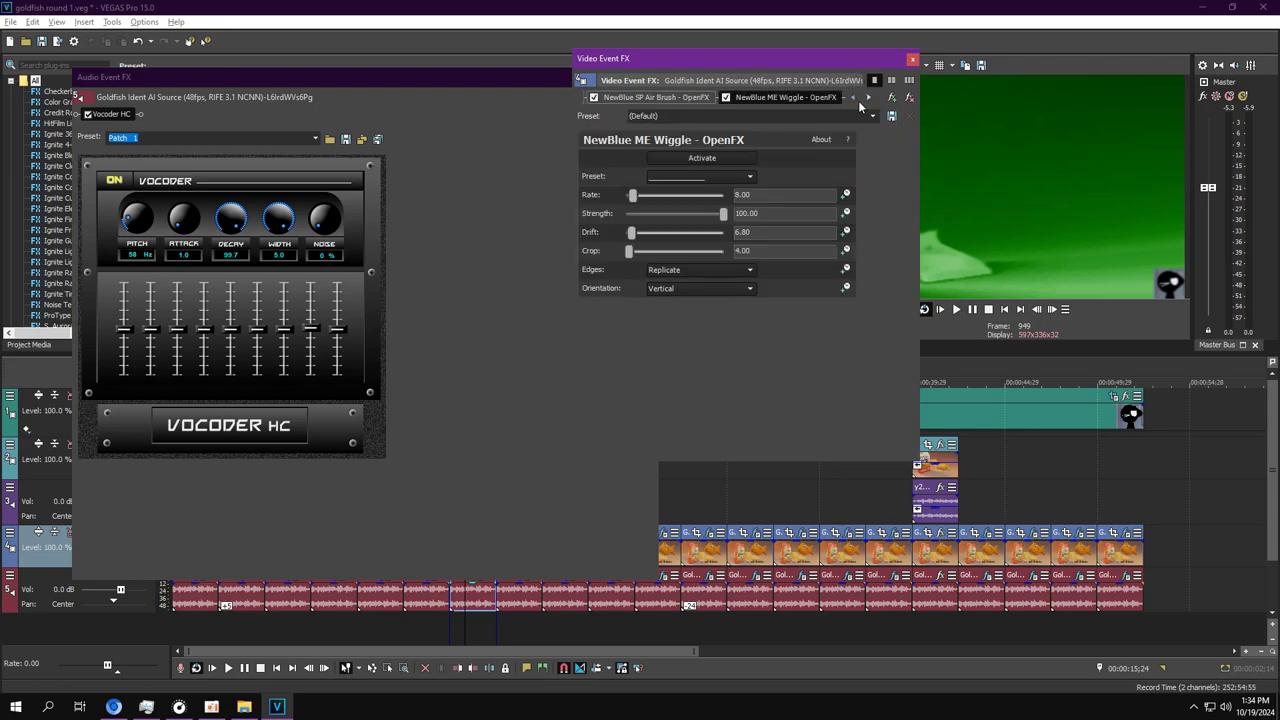
pyautogui.click(650, 98)
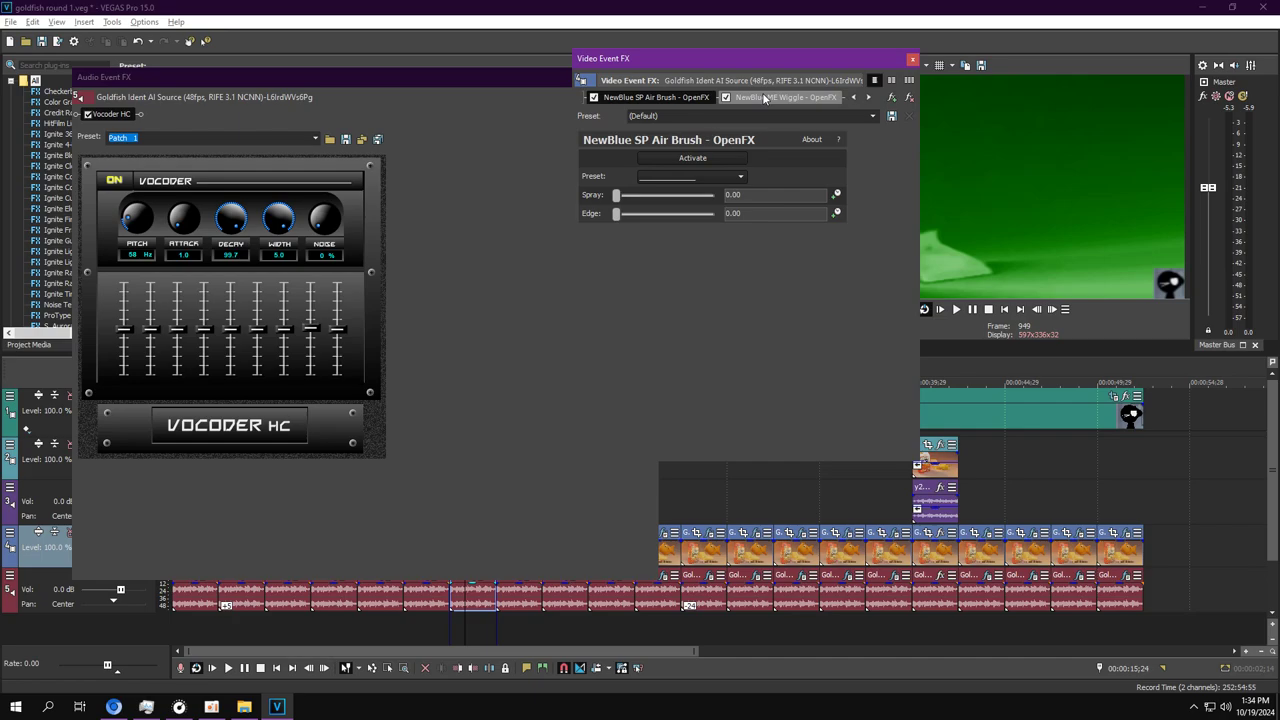
pyautogui.click(765, 97)
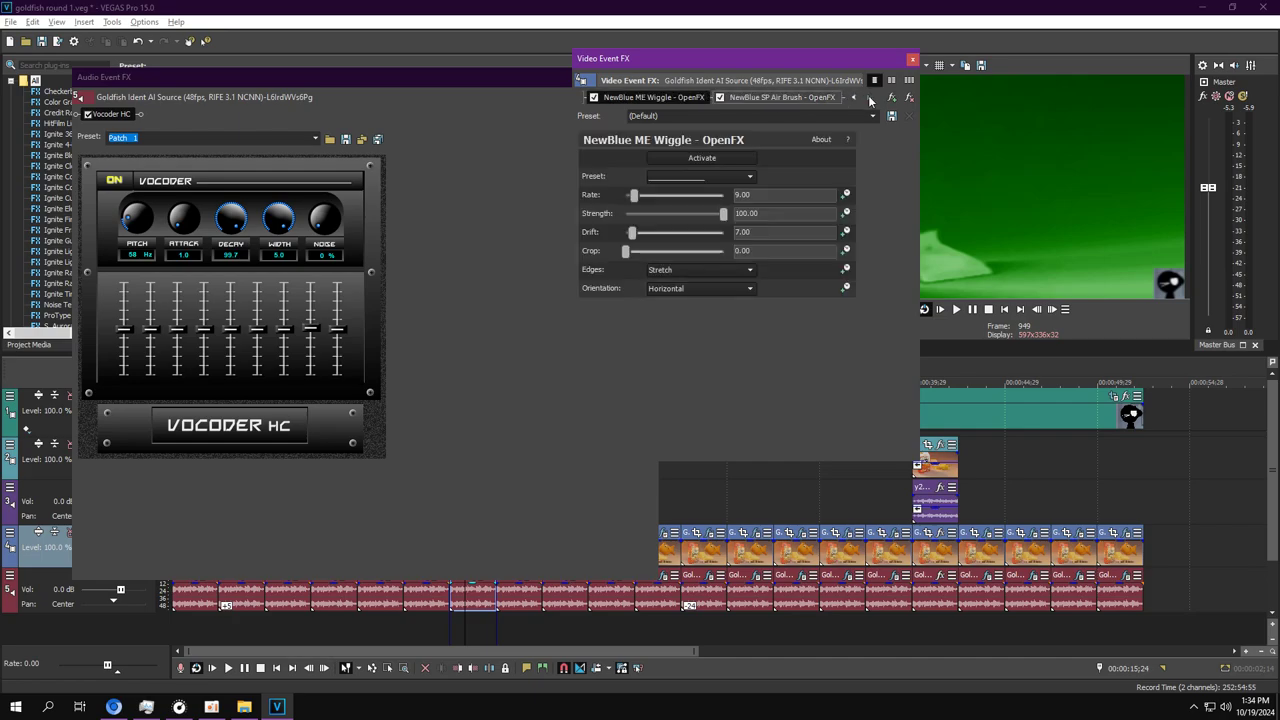
pyautogui.click(670, 99)
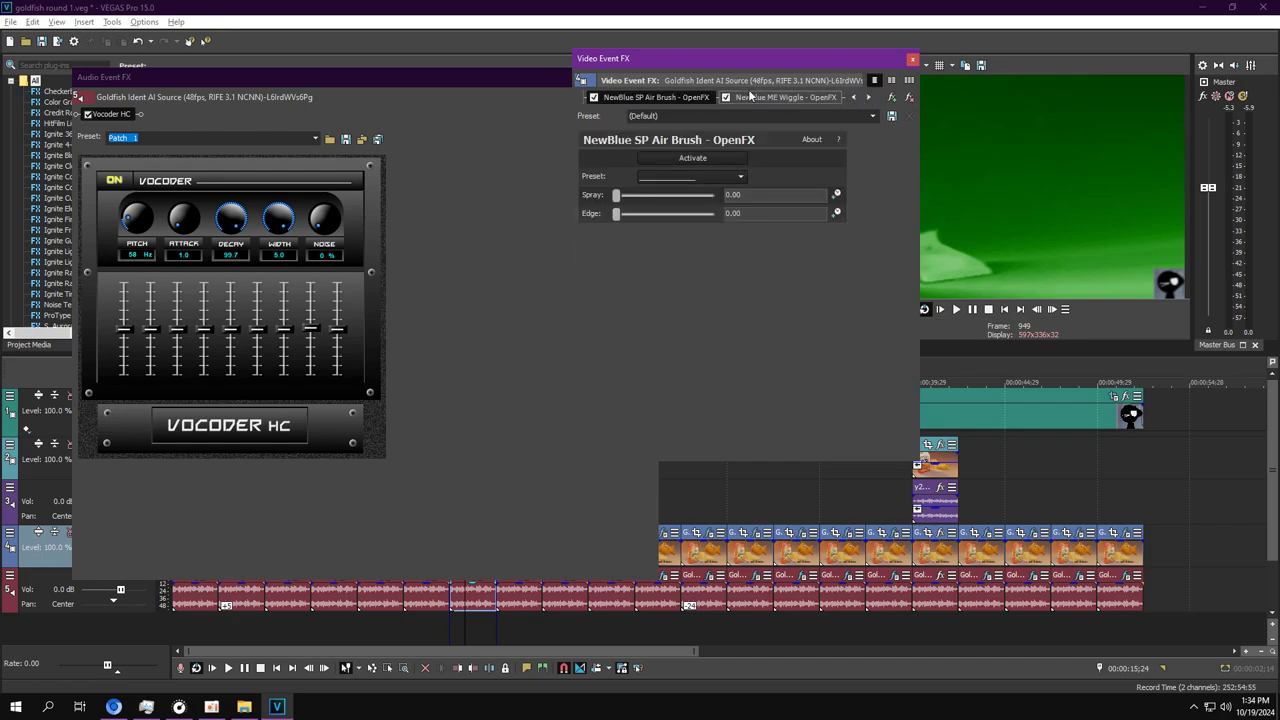
pyautogui.click(755, 97)
pyautogui.click(870, 98)
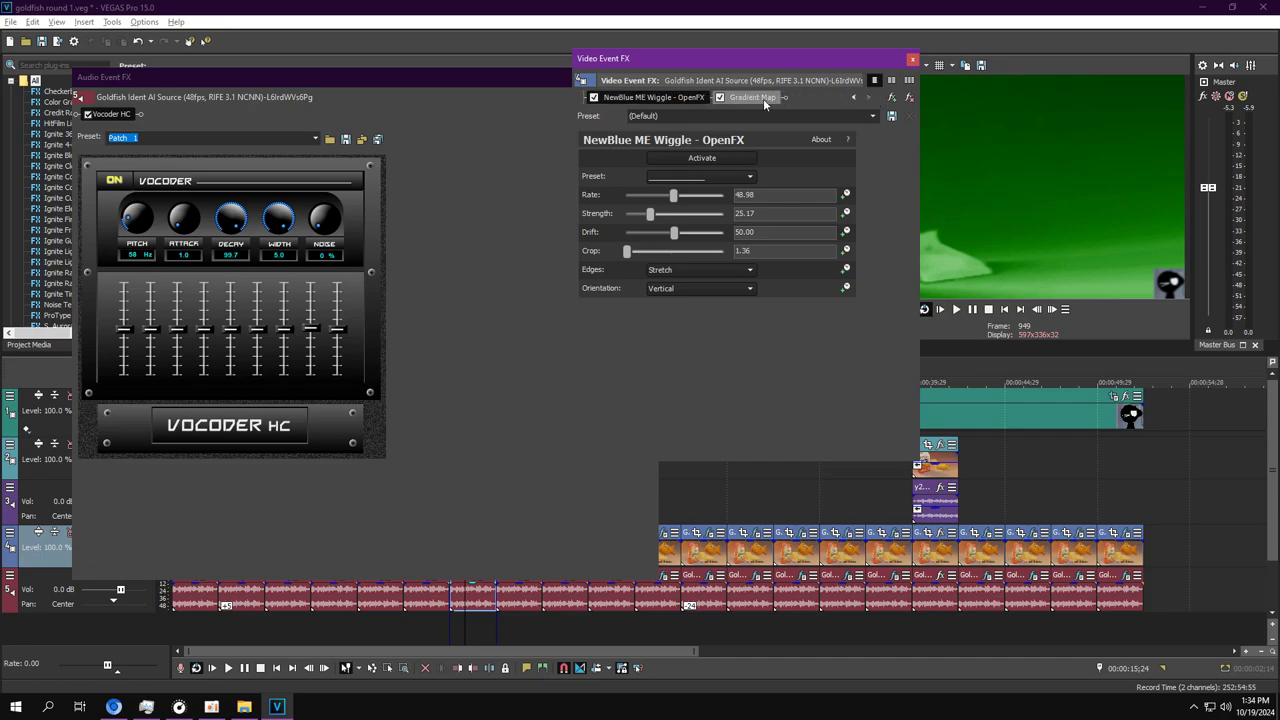
# Examine the colour points of the seventh clip's Gradient Map one by one.
pyautogui.click(750, 97)
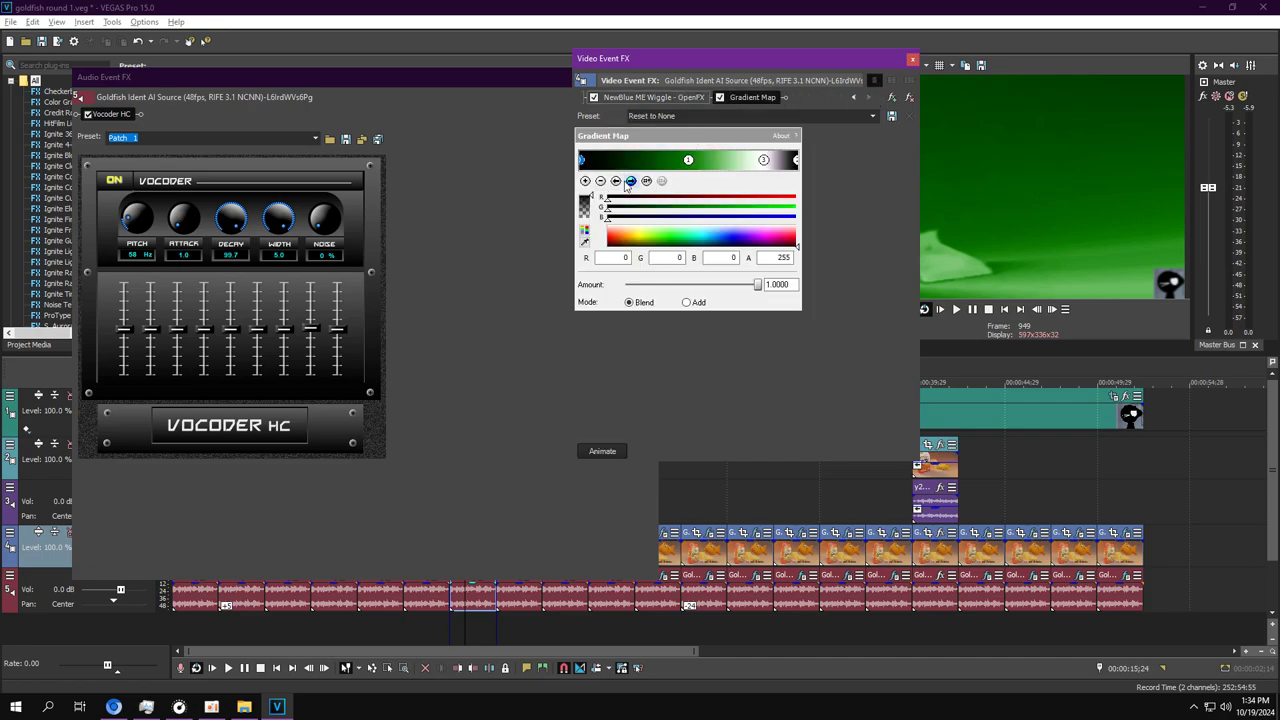
pyautogui.click(630, 181)
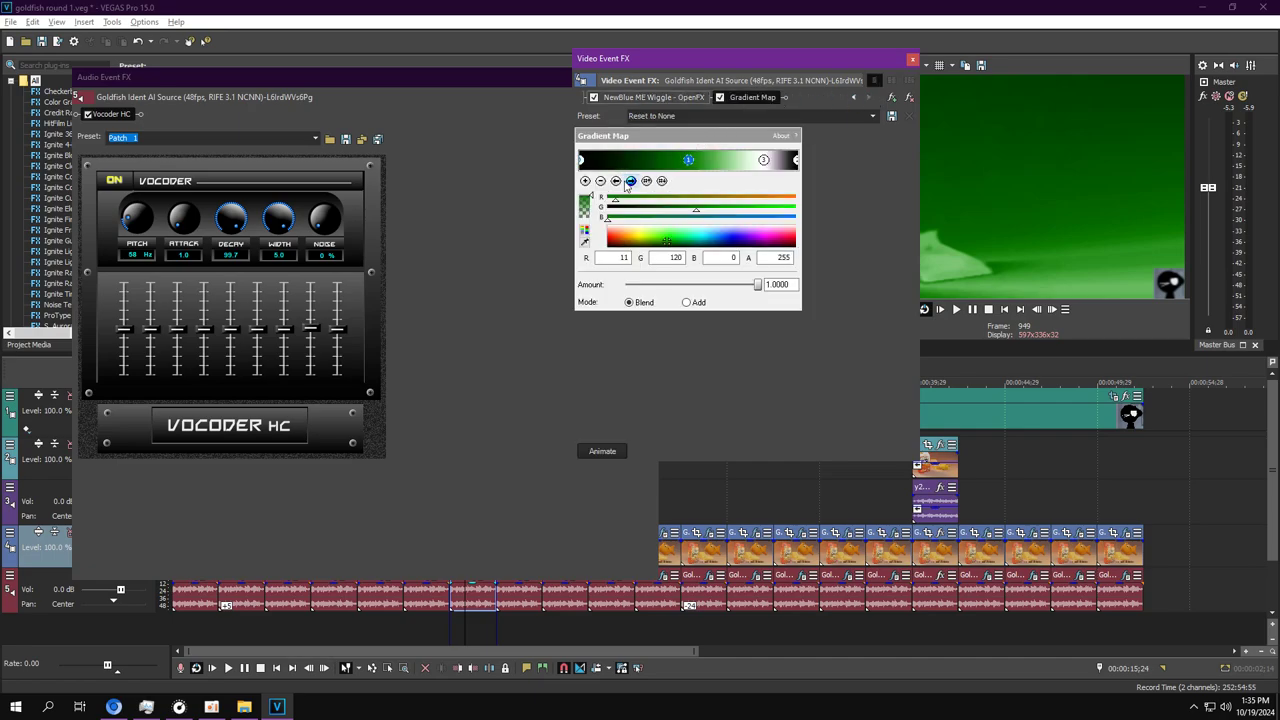
pyautogui.click(616, 181)
pyautogui.click(616, 181)
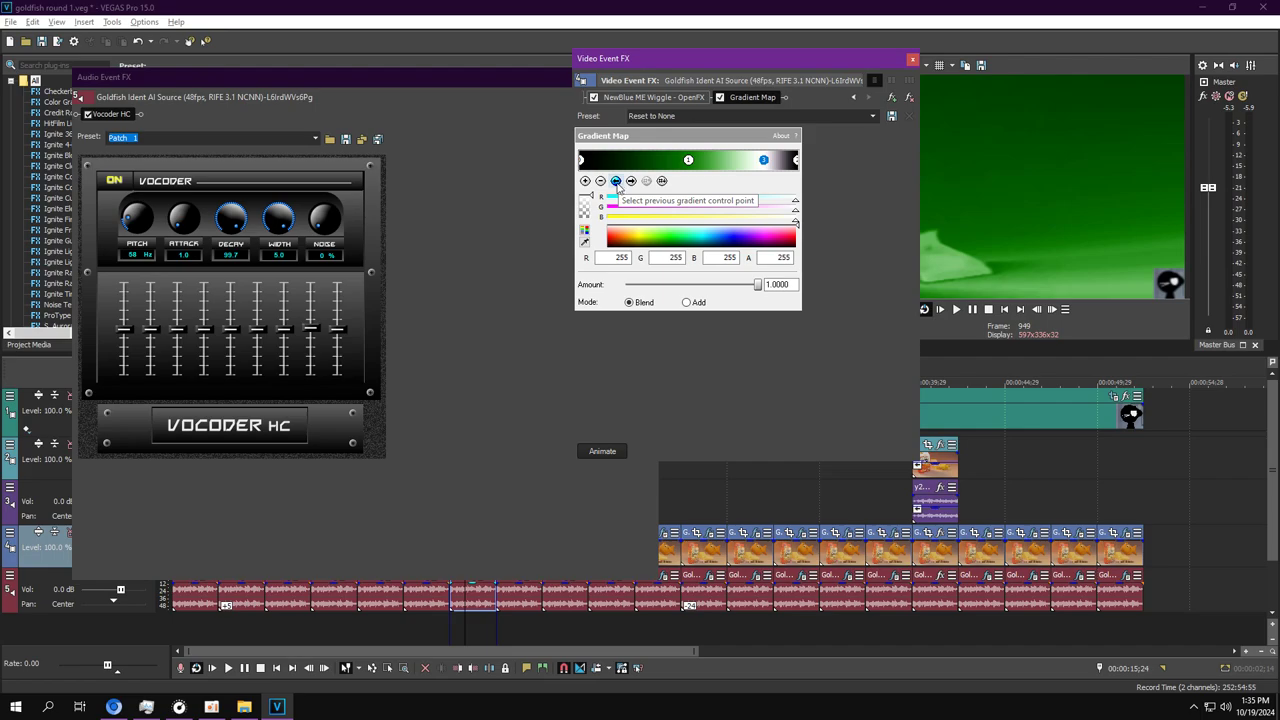
pyautogui.click(616, 182)
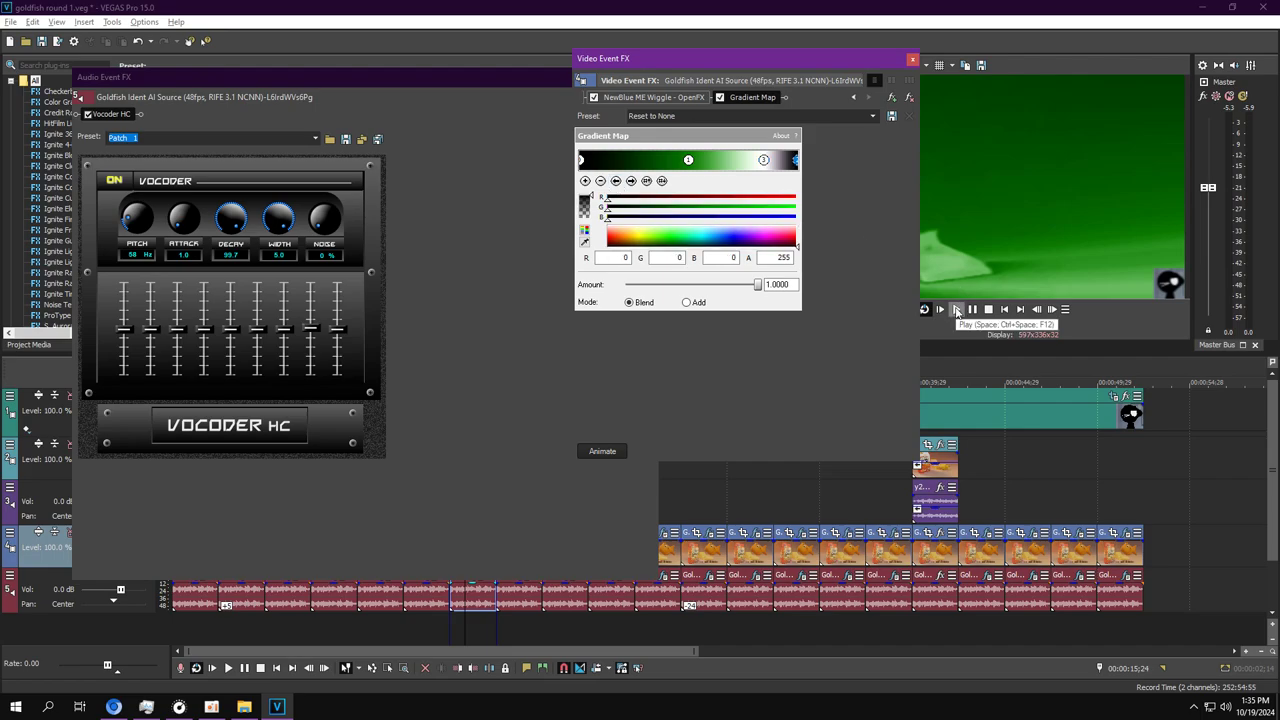
# Close the seventh clip's effect windows and preview the seventh and eighth clips.
pyautogui.click(956, 309)
pyautogui.click(540, 77)
pyautogui.click(648, 77)
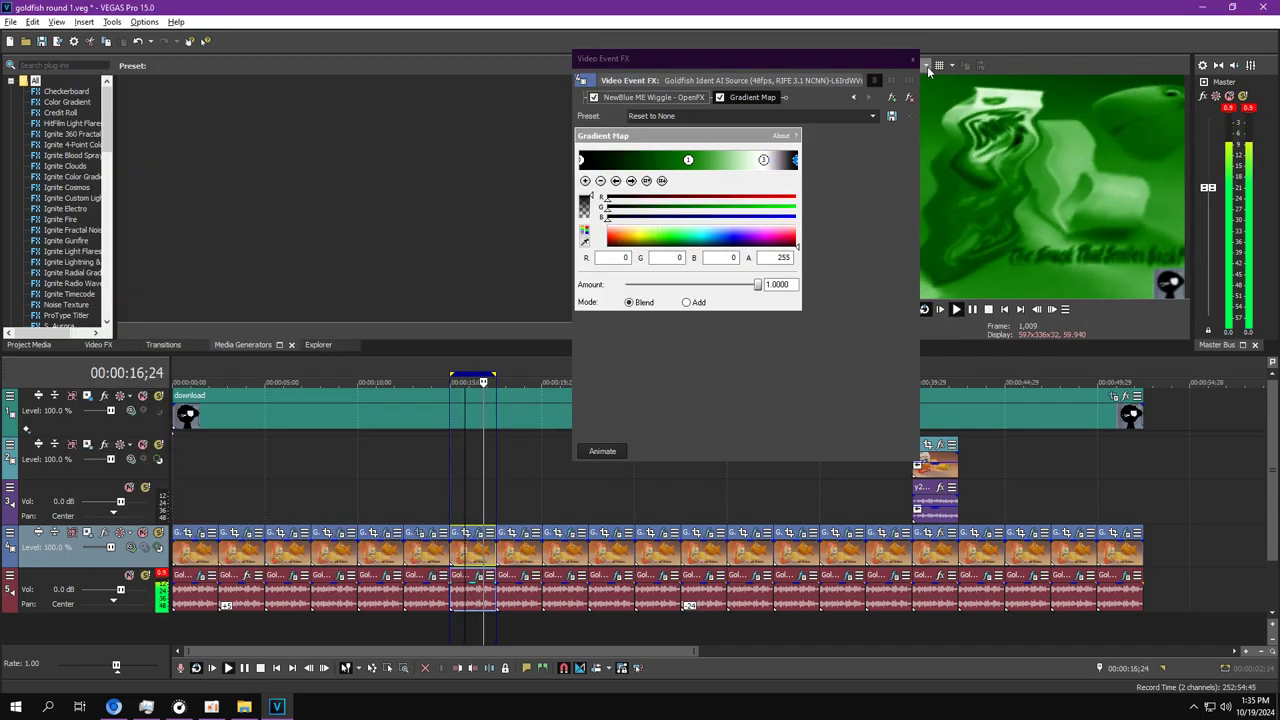
pyautogui.click(911, 59)
pyautogui.doubleClick(519, 553)
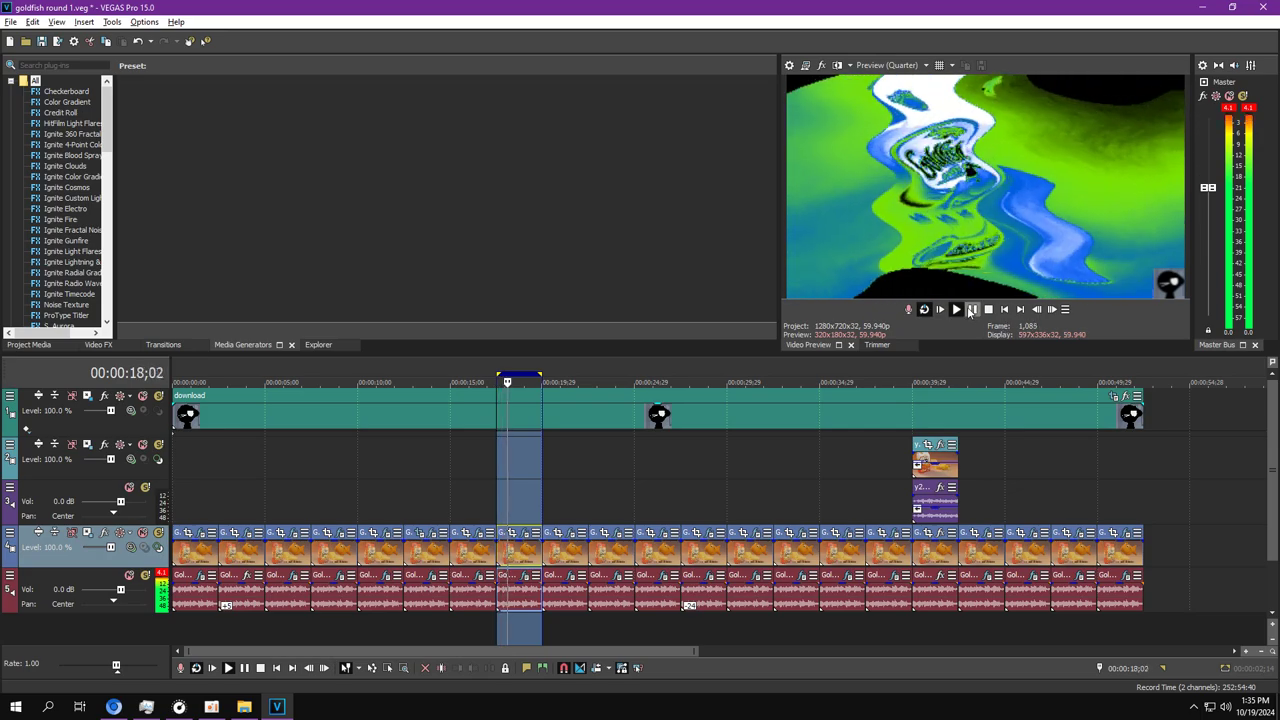
pyautogui.click(972, 309)
# Open the eighth clip's effects and examine its NewBlue Wiggle, Wave and S_VintageColor3Strip settings.
pyautogui.click(522, 532)
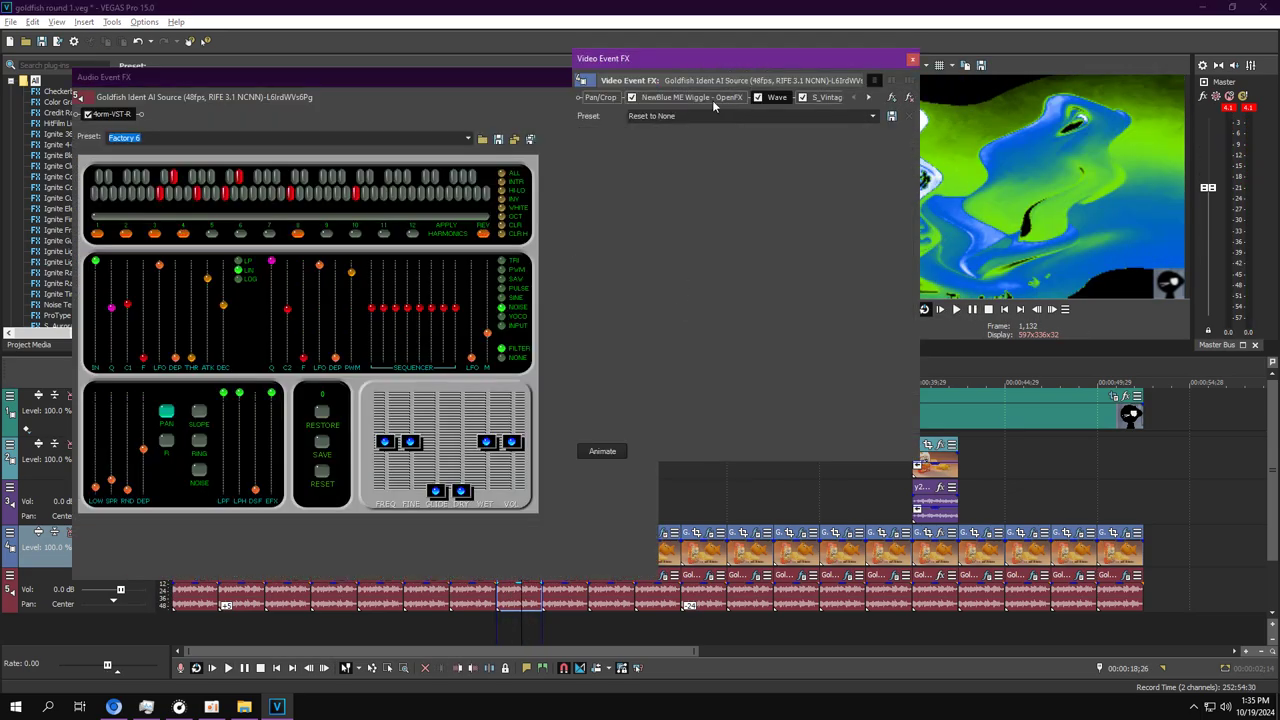
pyautogui.click(713, 101)
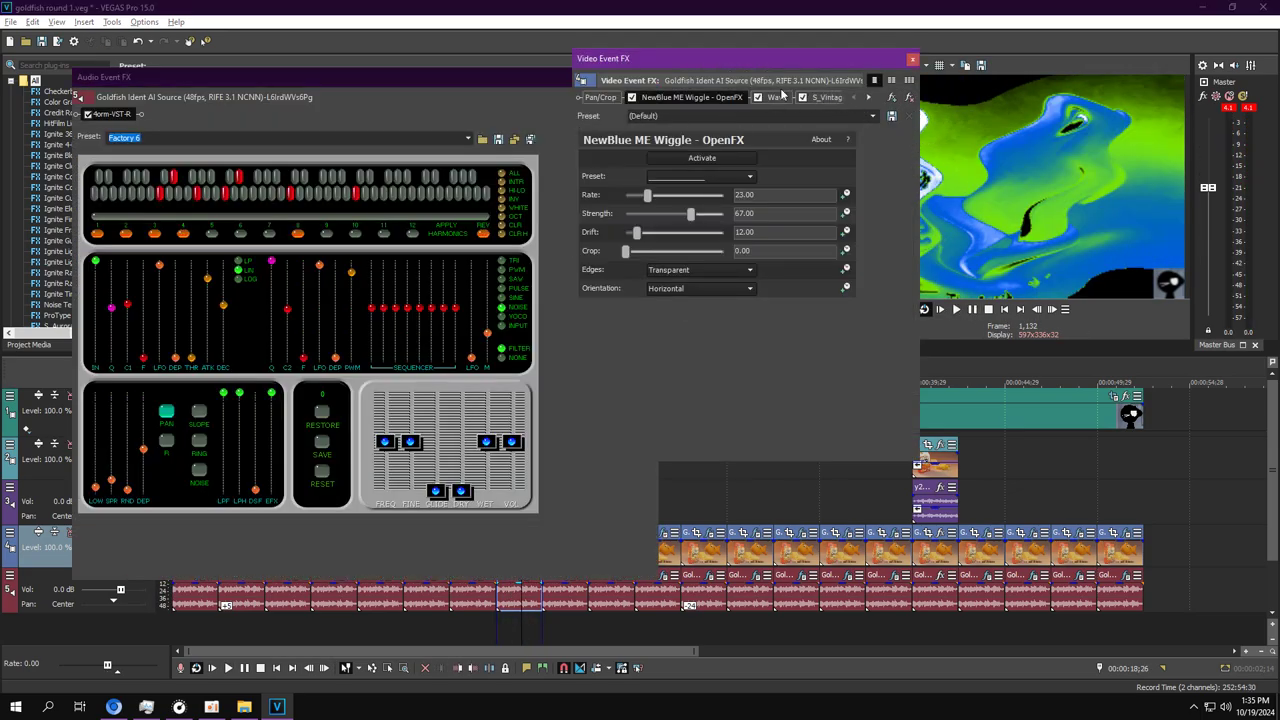
pyautogui.click(778, 97)
pyautogui.click(869, 97)
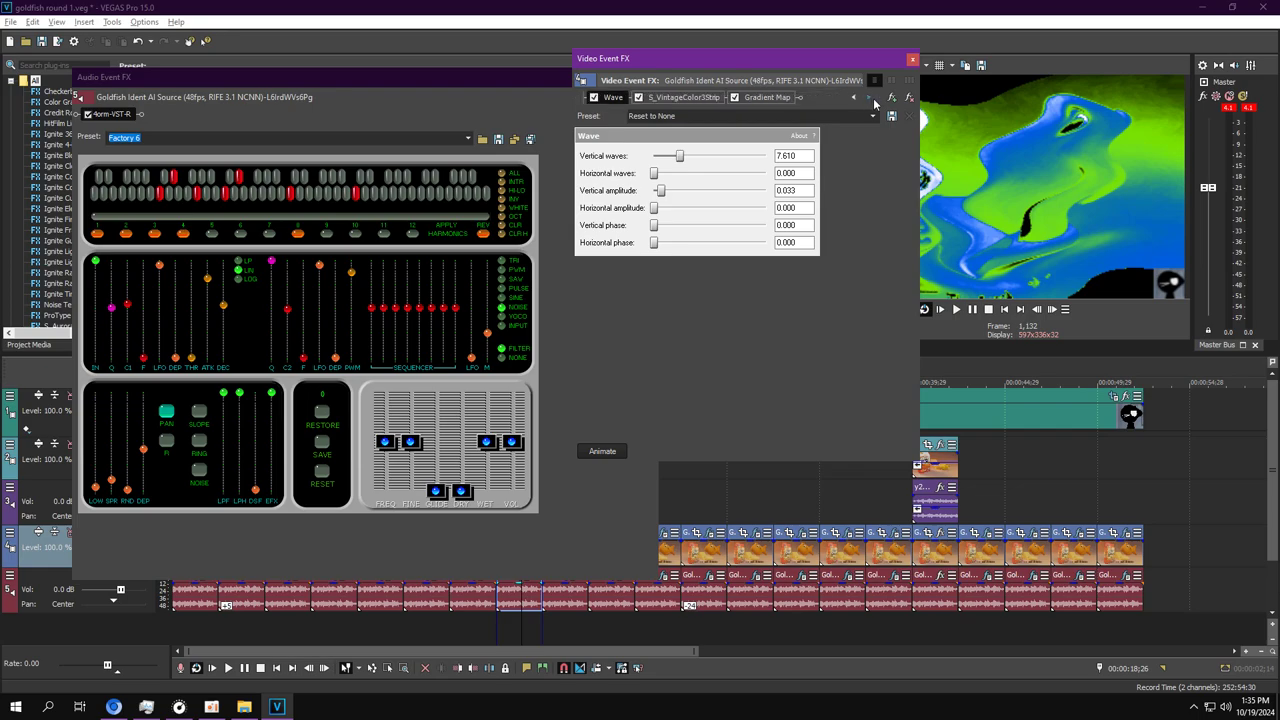
pyautogui.click(661, 98)
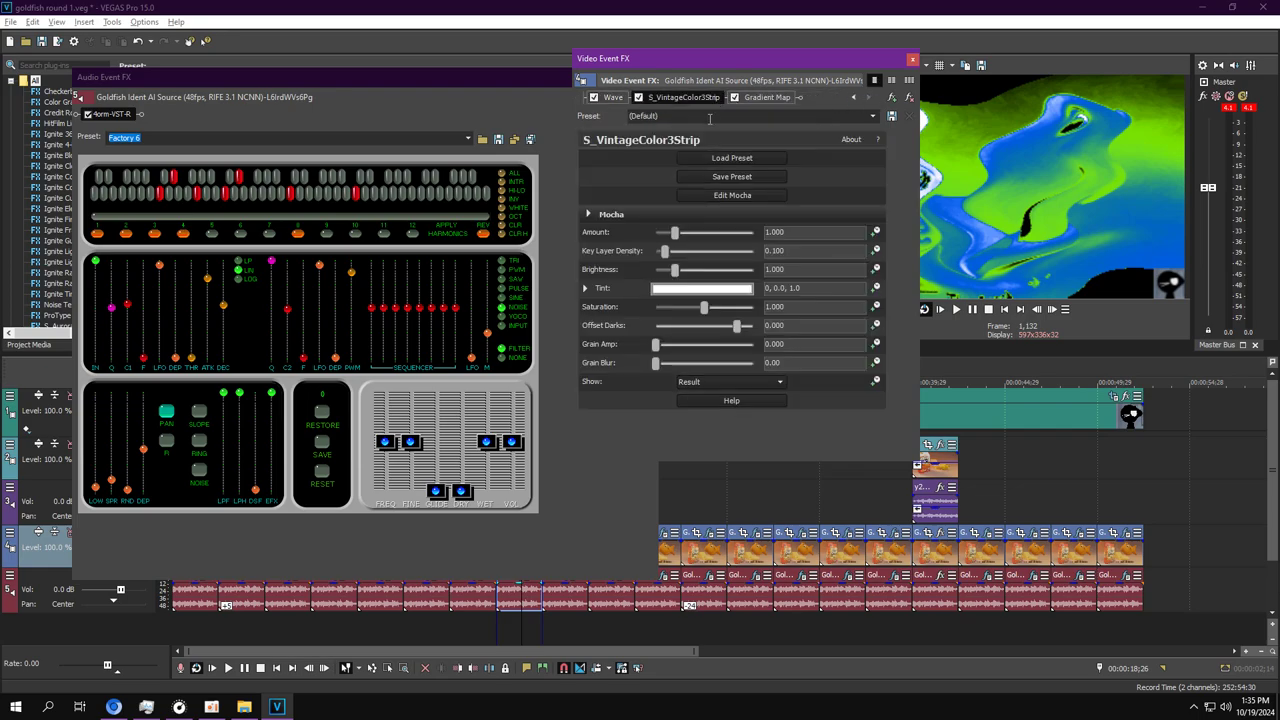
# Examine each colour point of the eighth clip's Gradient Map.
pyautogui.click(770, 97)
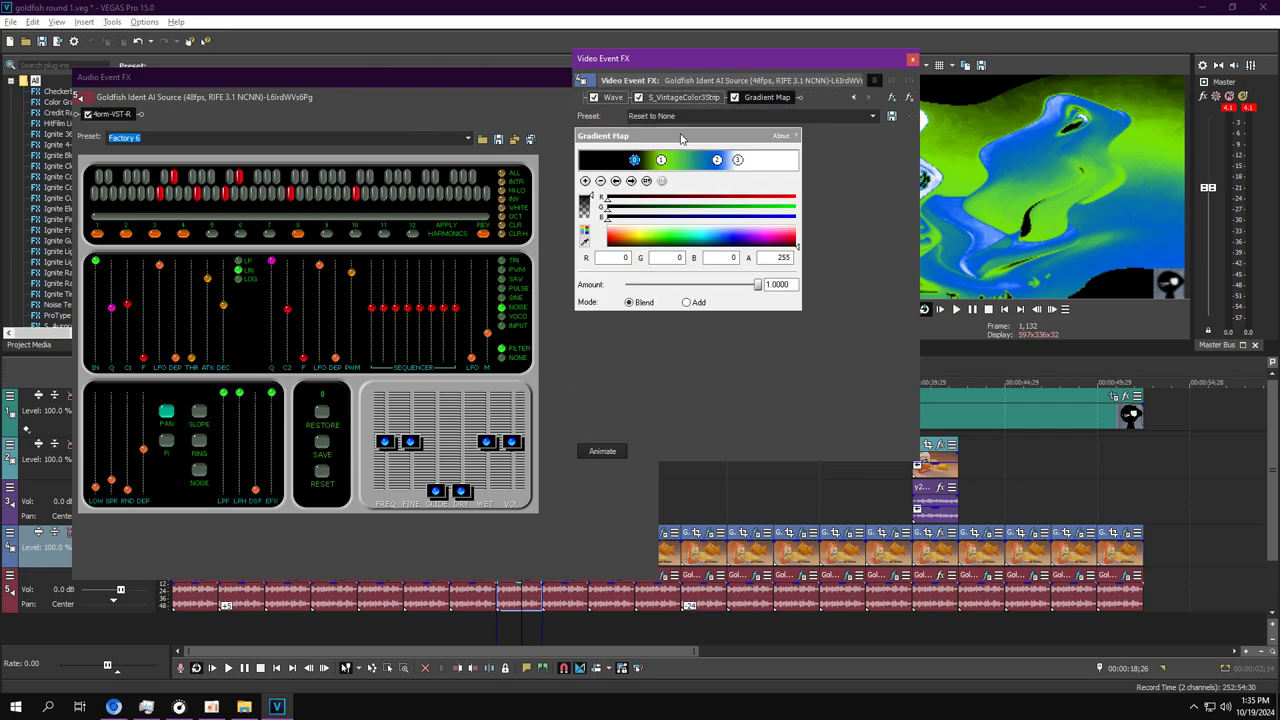
pyautogui.click(631, 178)
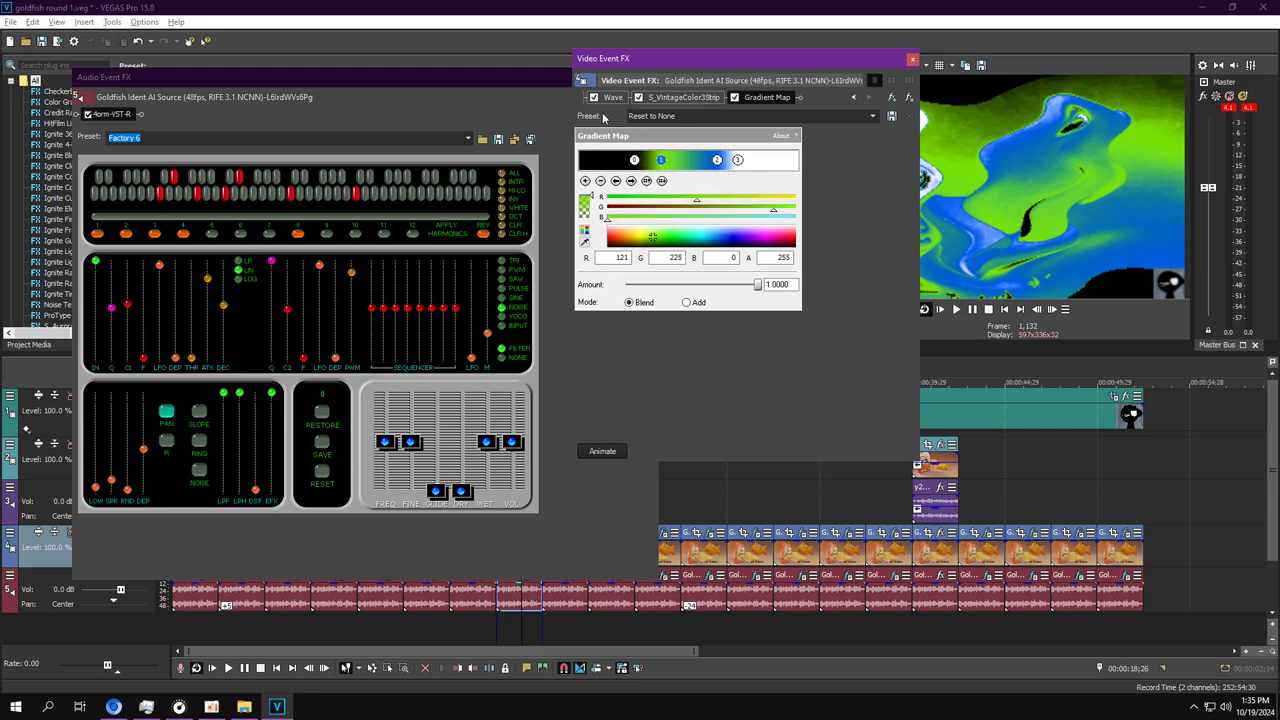
pyautogui.click(631, 181)
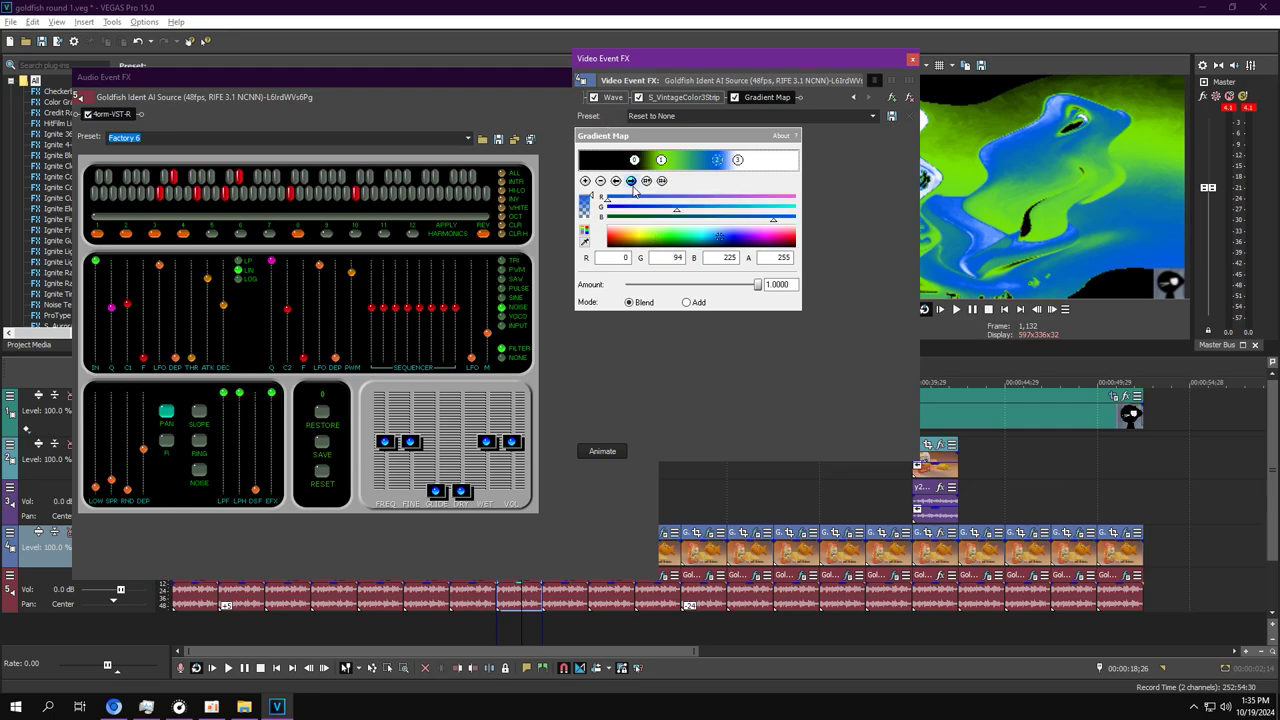
pyautogui.click(631, 184)
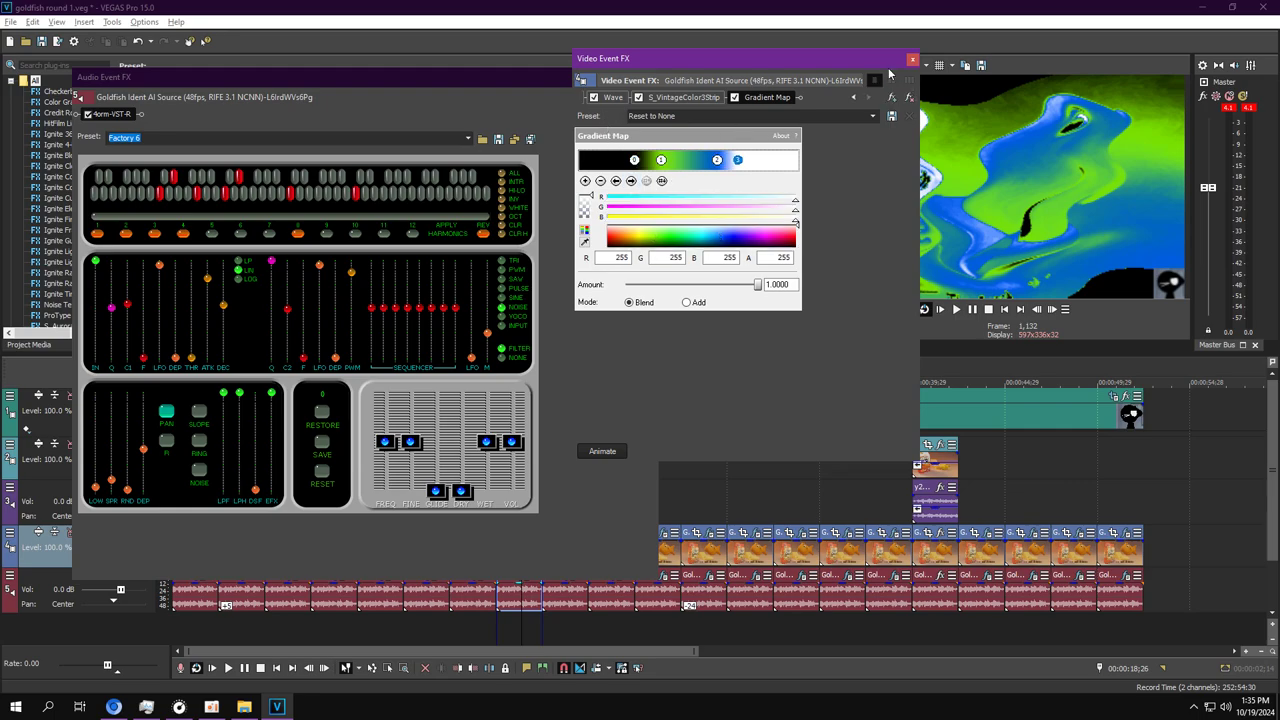
# Close the eighth clip's effect windows, play the clip back and select the ninth clip.
pyautogui.click(911, 61)
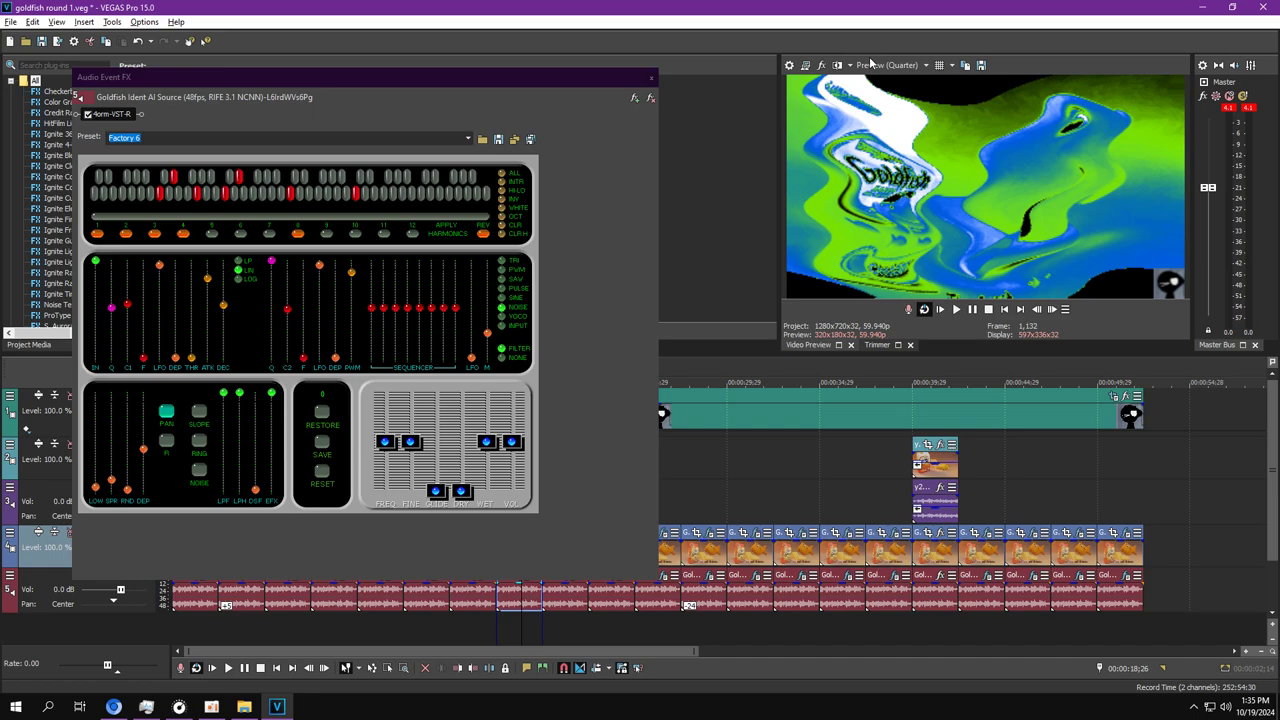
pyautogui.click(657, 77)
pyautogui.click(956, 310)
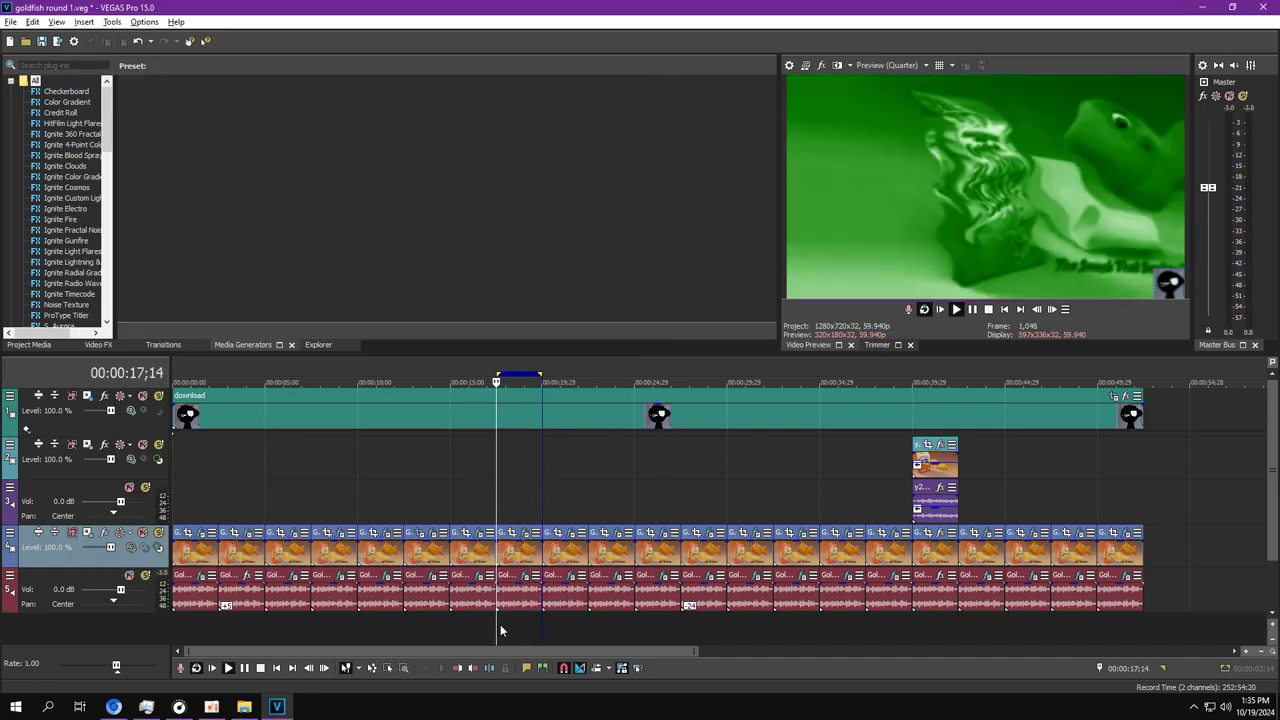
pyautogui.click(566, 590)
pyautogui.click(972, 309)
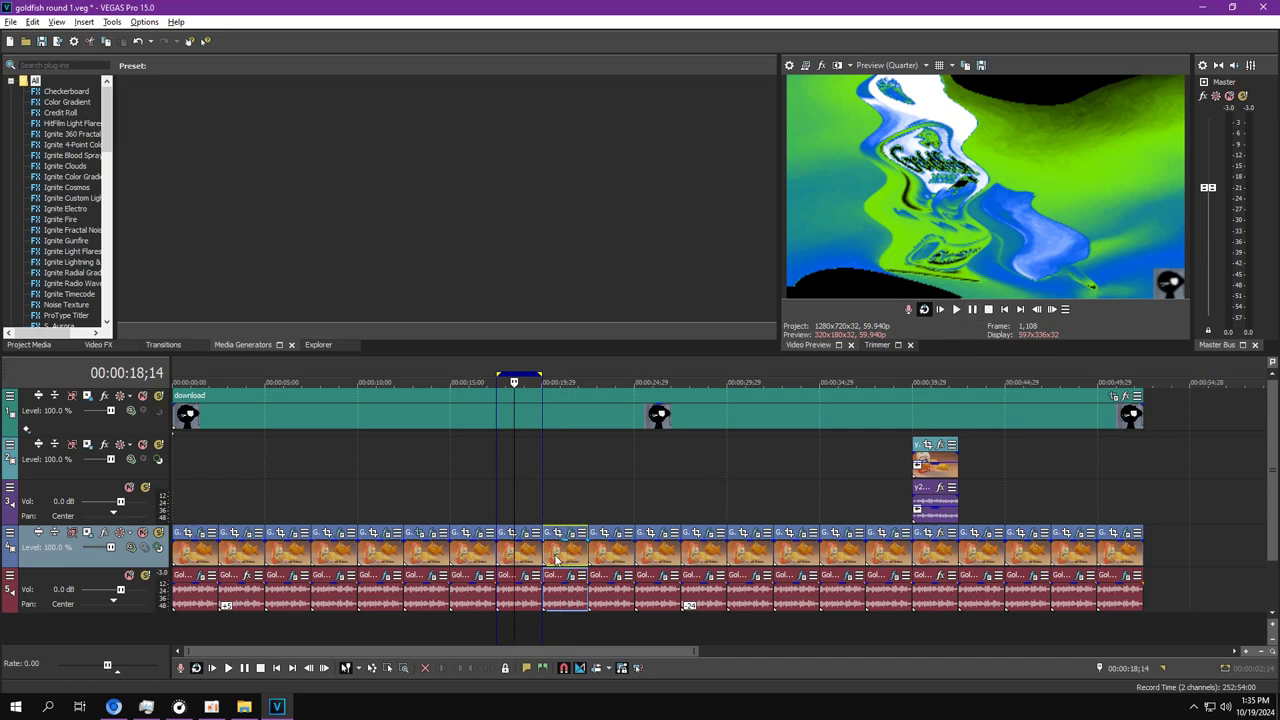
# Open the ninth clip's effects and examine its Reverb, Stutter, both Chorus, tb_grumblebum and NewBlue ME Wiggle settings.
pyautogui.doubleClick(578, 554)
pyautogui.click(566, 627)
pyautogui.click(571, 533)
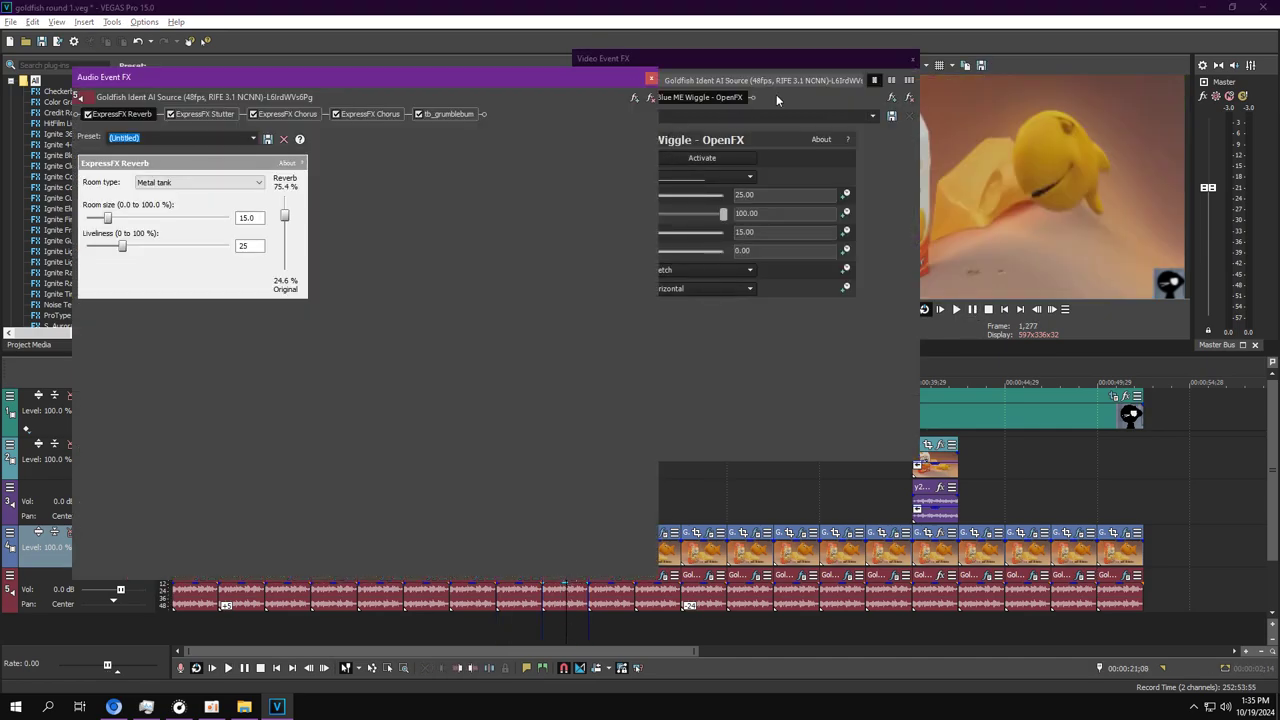
pyautogui.click(210, 114)
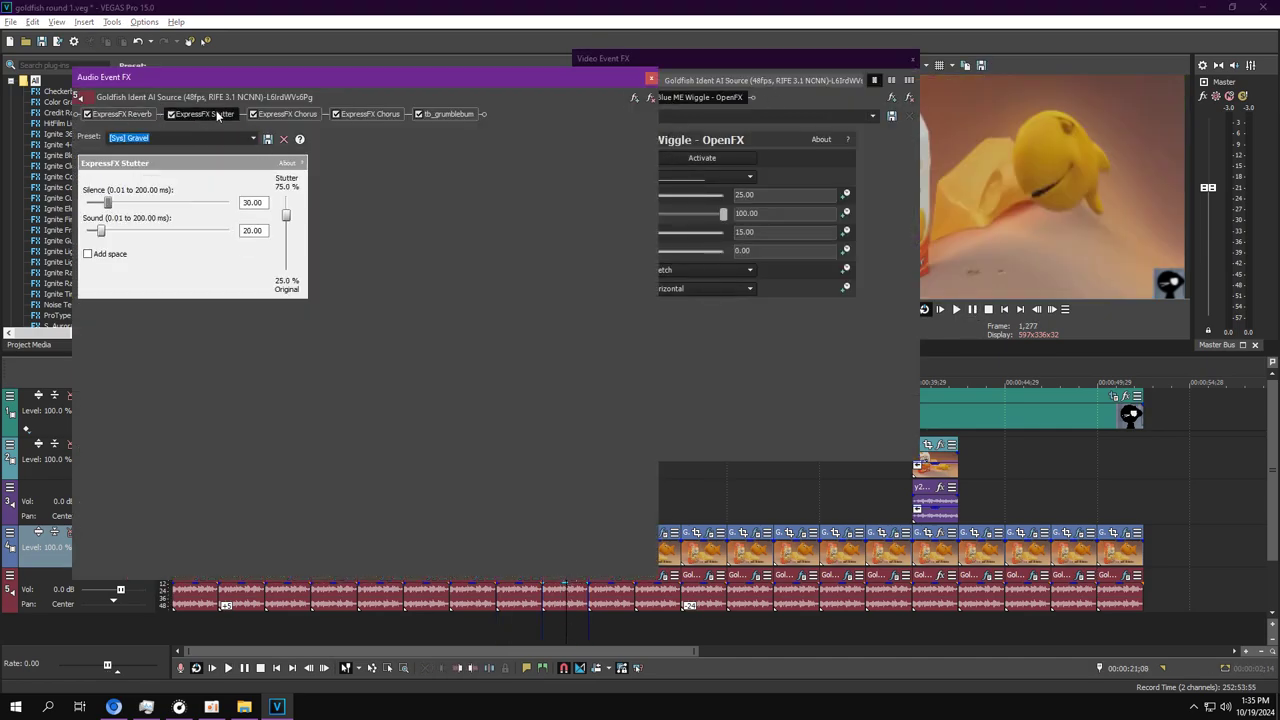
pyautogui.click(270, 114)
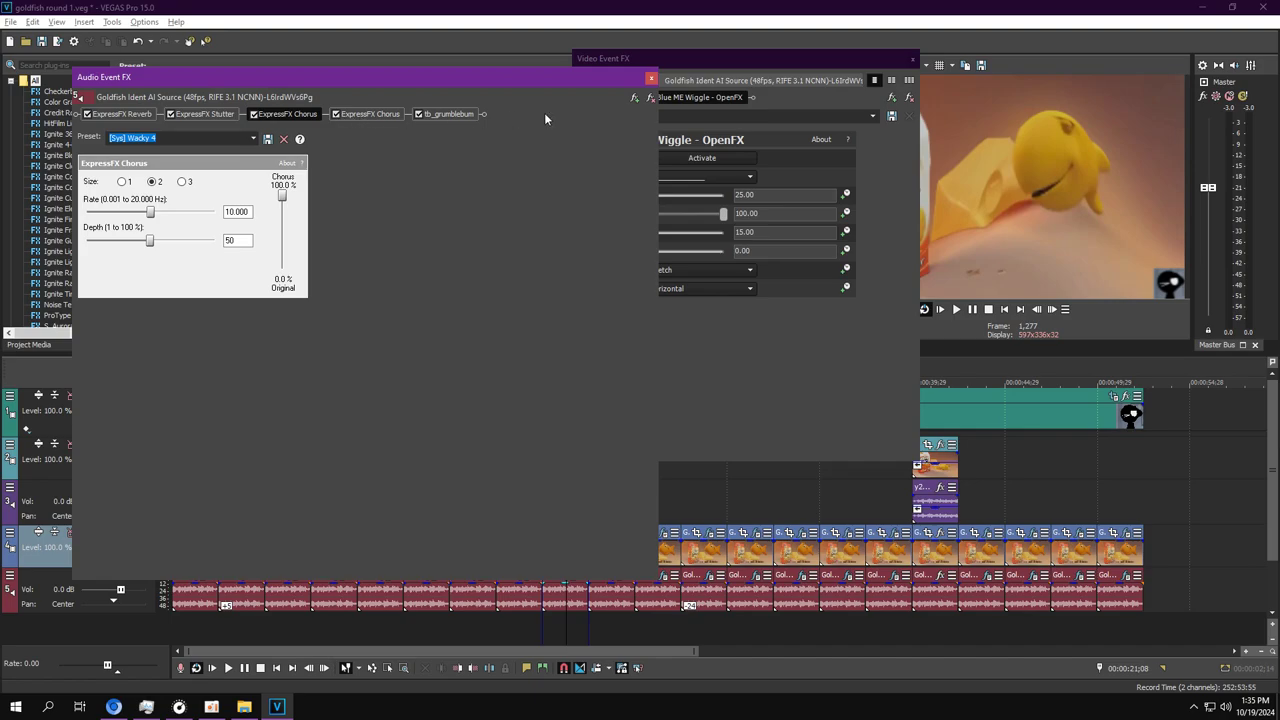
pyautogui.click(361, 116)
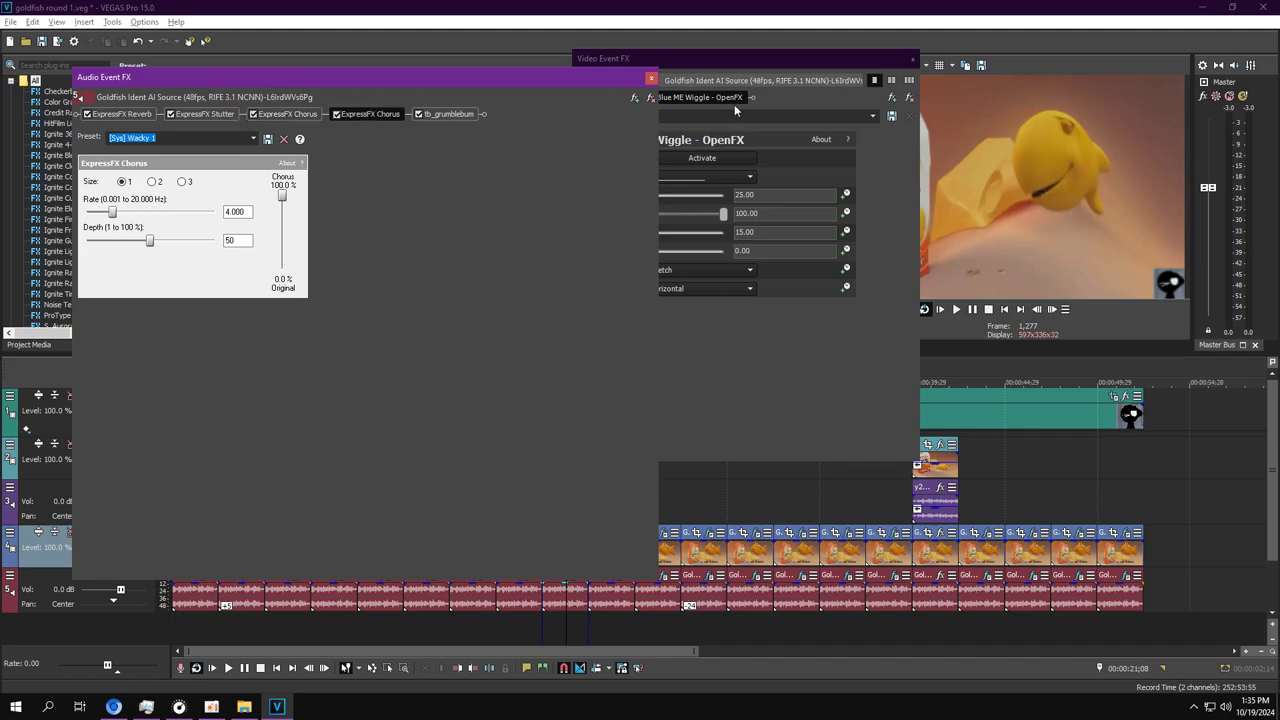
pyautogui.click(456, 113)
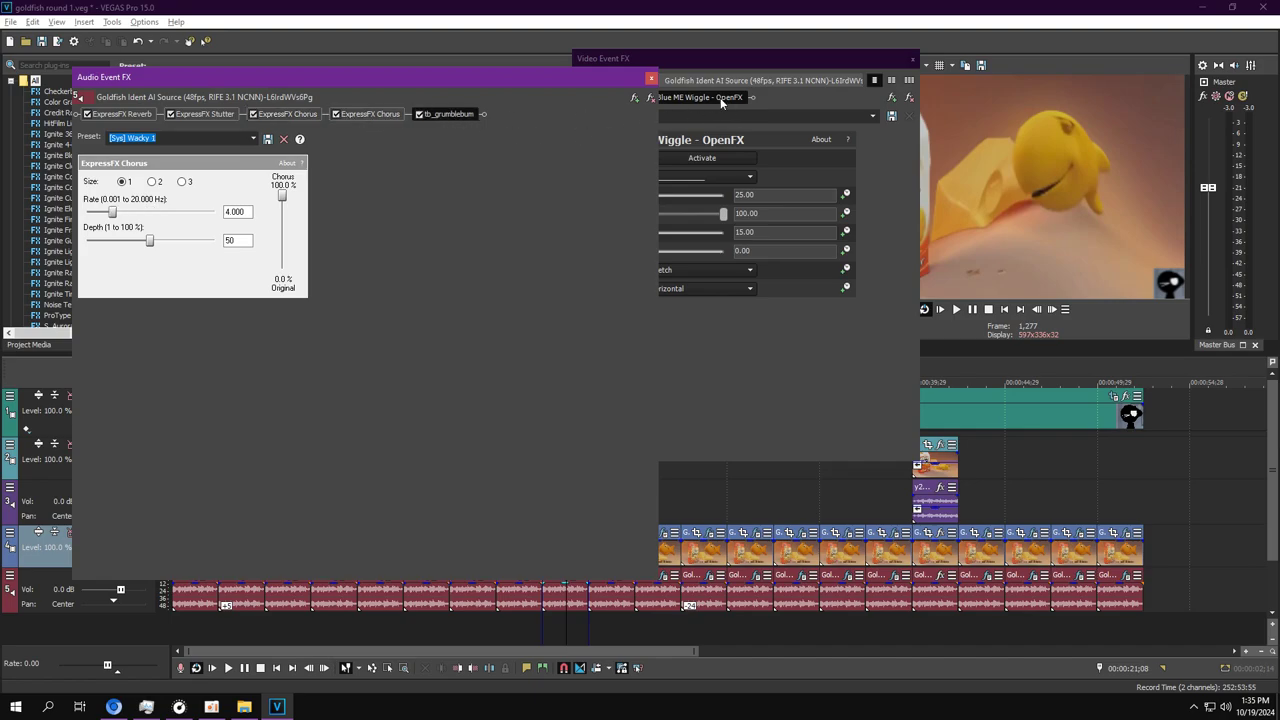
pyautogui.click(758, 141)
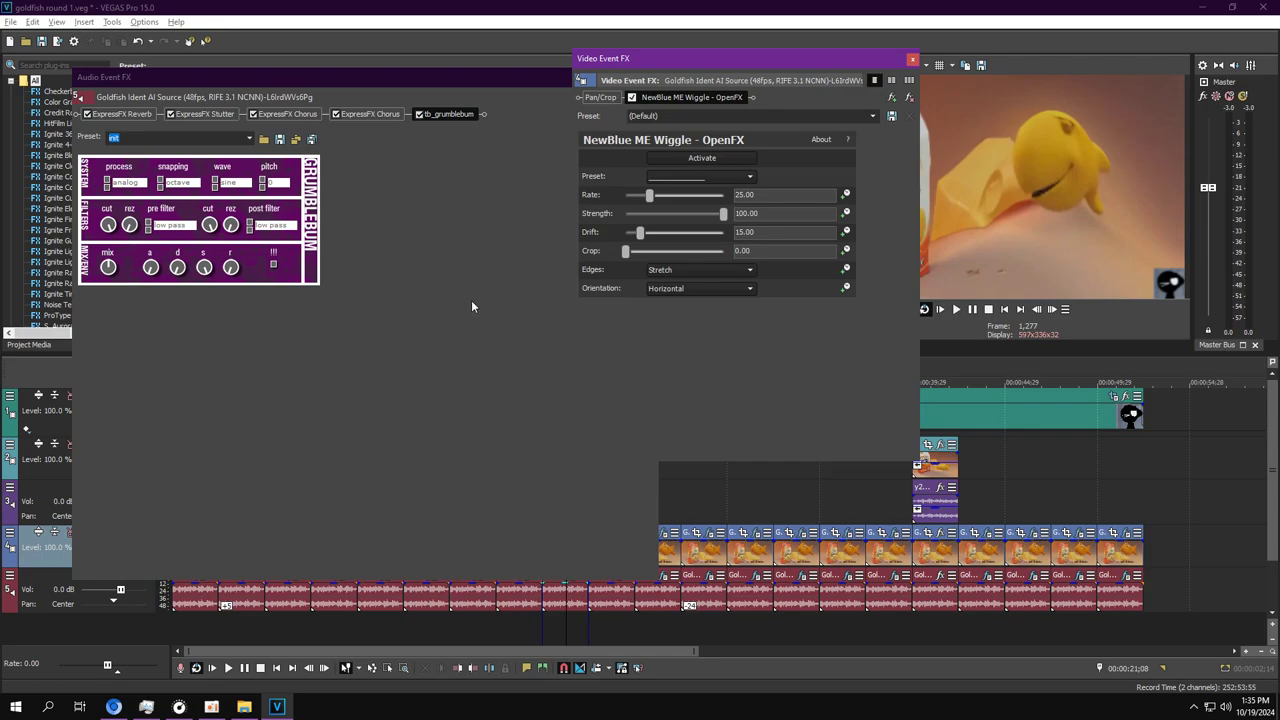
# Close the ninth clip's effect windows, play the clip back, and select and preview the tenth clip.
pyautogui.click(466, 327)
pyautogui.click(651, 78)
pyautogui.click(912, 57)
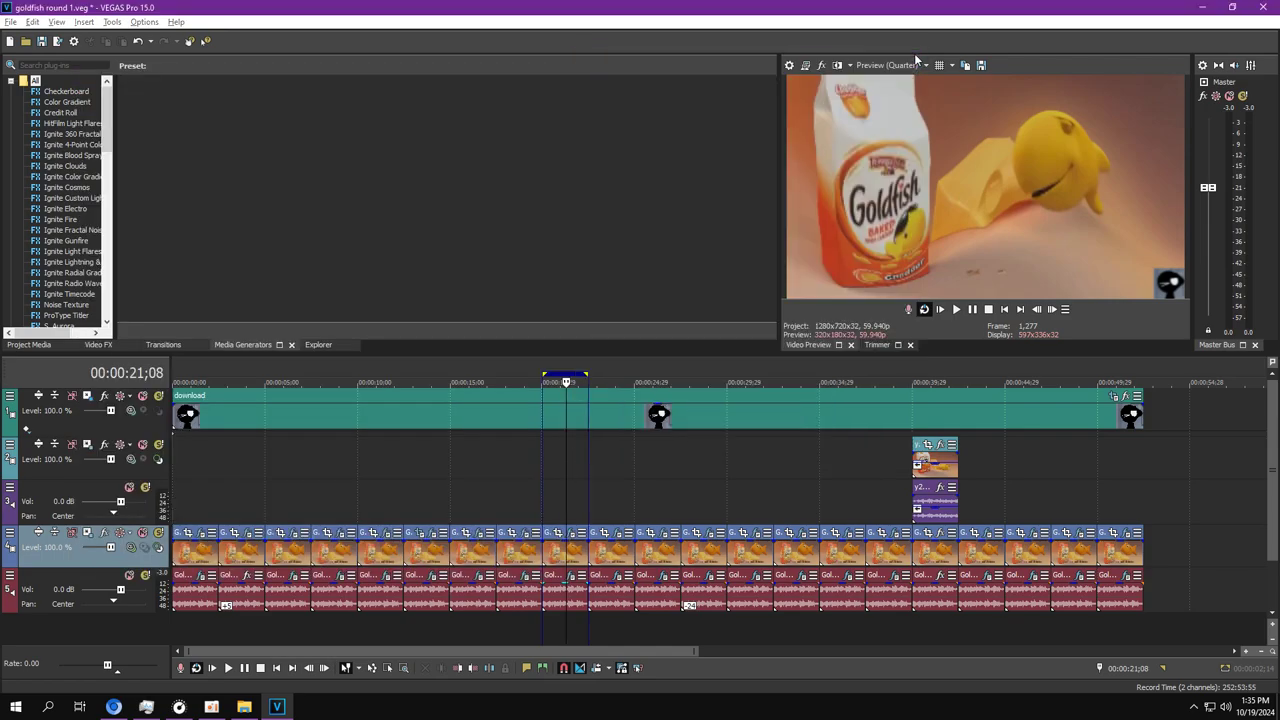
pyautogui.press('space')
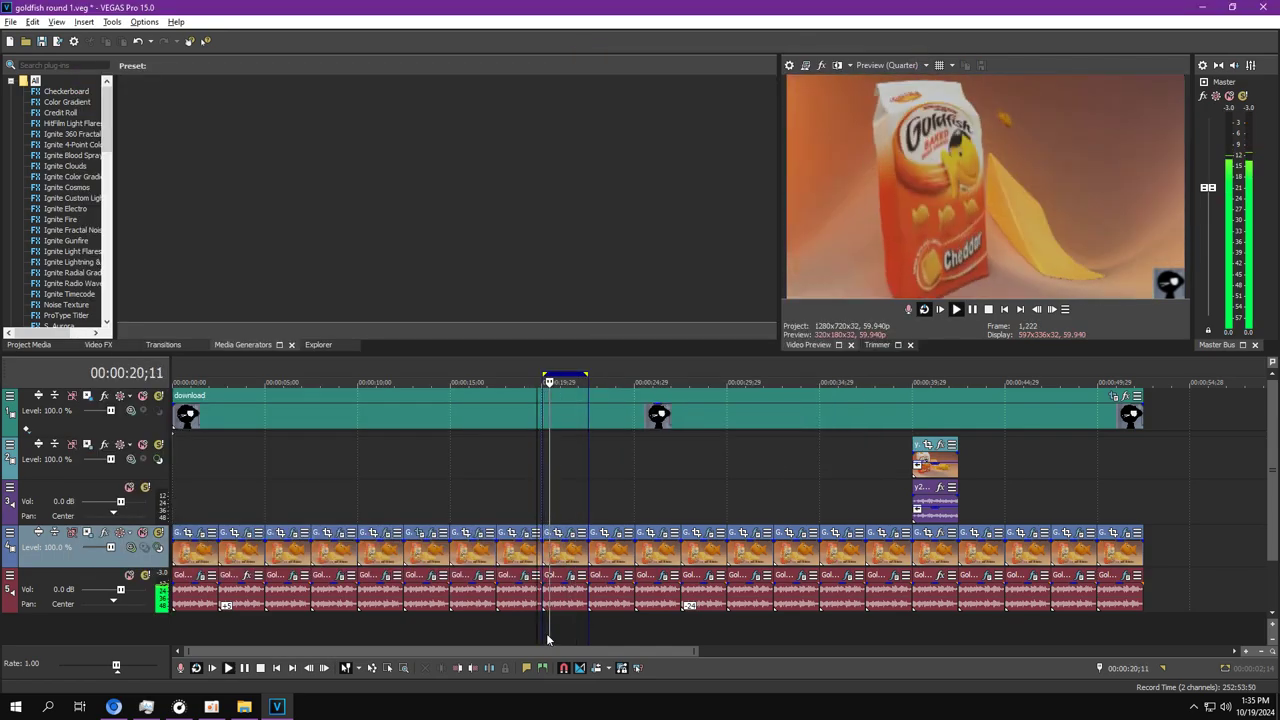
pyautogui.doubleClick(609, 557)
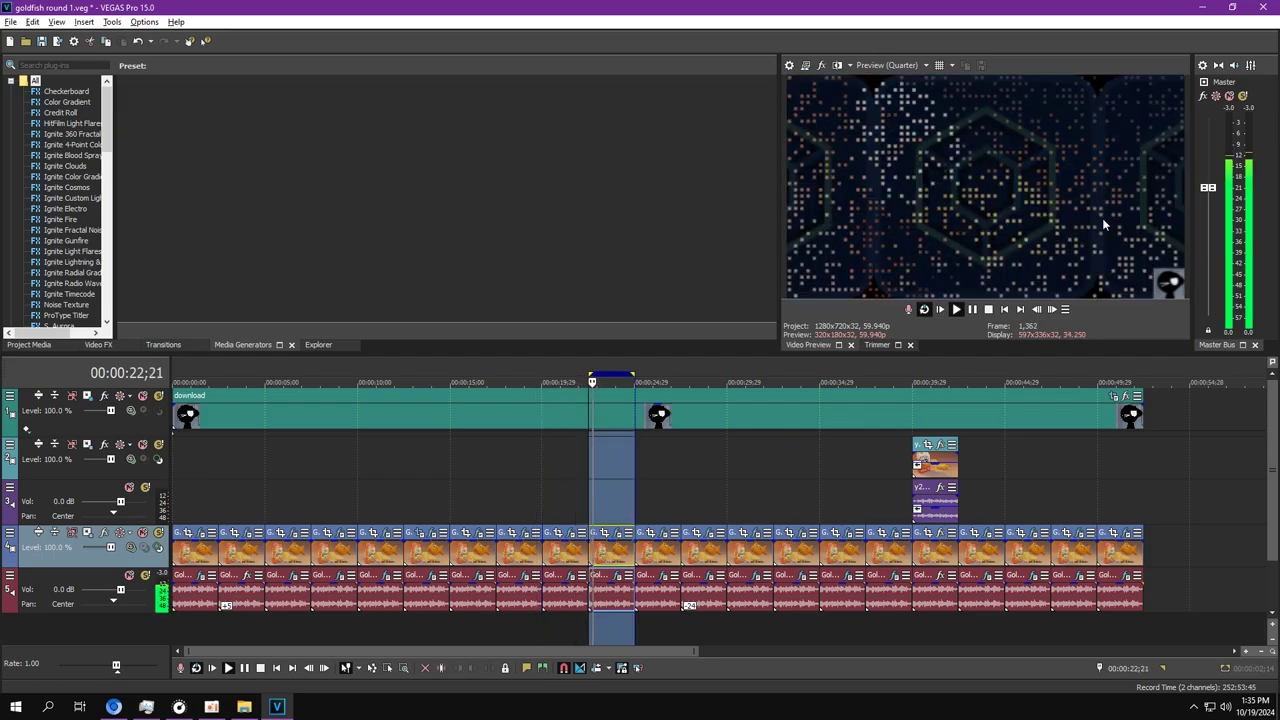
pyautogui.click(972, 309)
# Open the tenth clip's effects and examine Orange Vocoder and Ignite Dot Matrix, including its Dot Appearance, Matte and Variation settings.
pyautogui.click(615, 532)
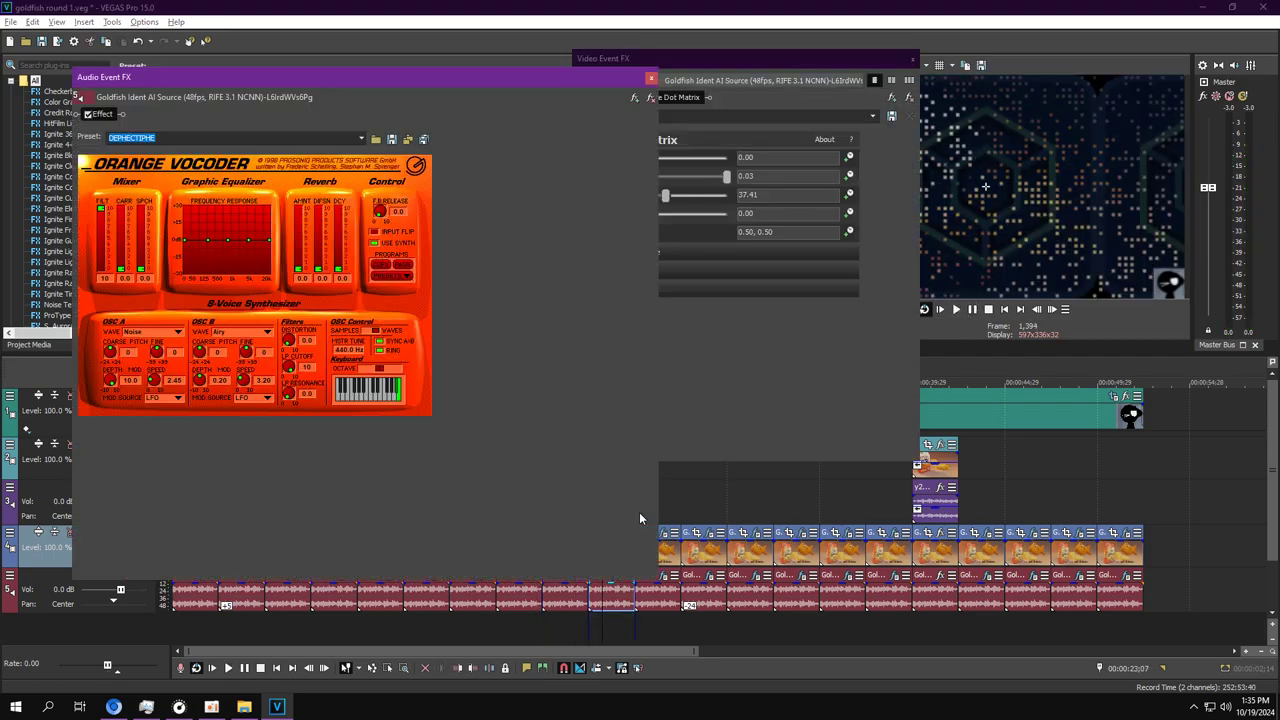
pyautogui.click(954, 310)
pyautogui.click(741, 362)
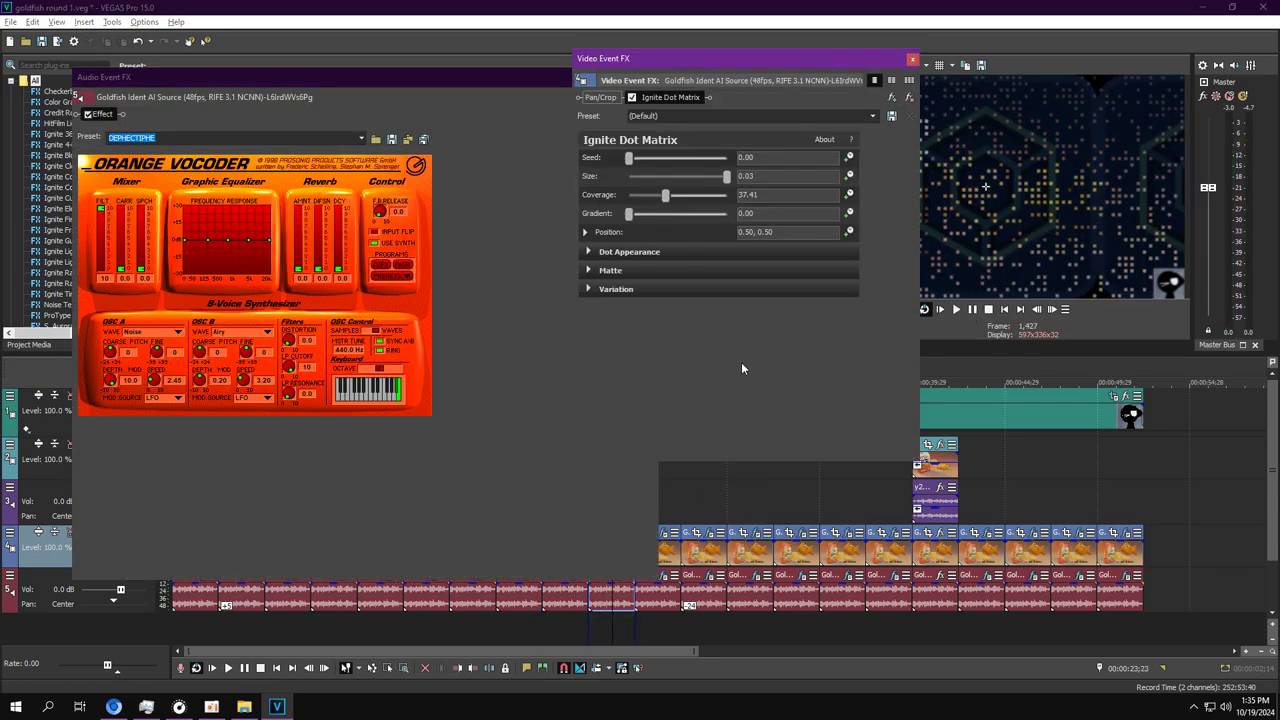
pyautogui.click(589, 288)
pyautogui.click(589, 270)
pyautogui.click(589, 251)
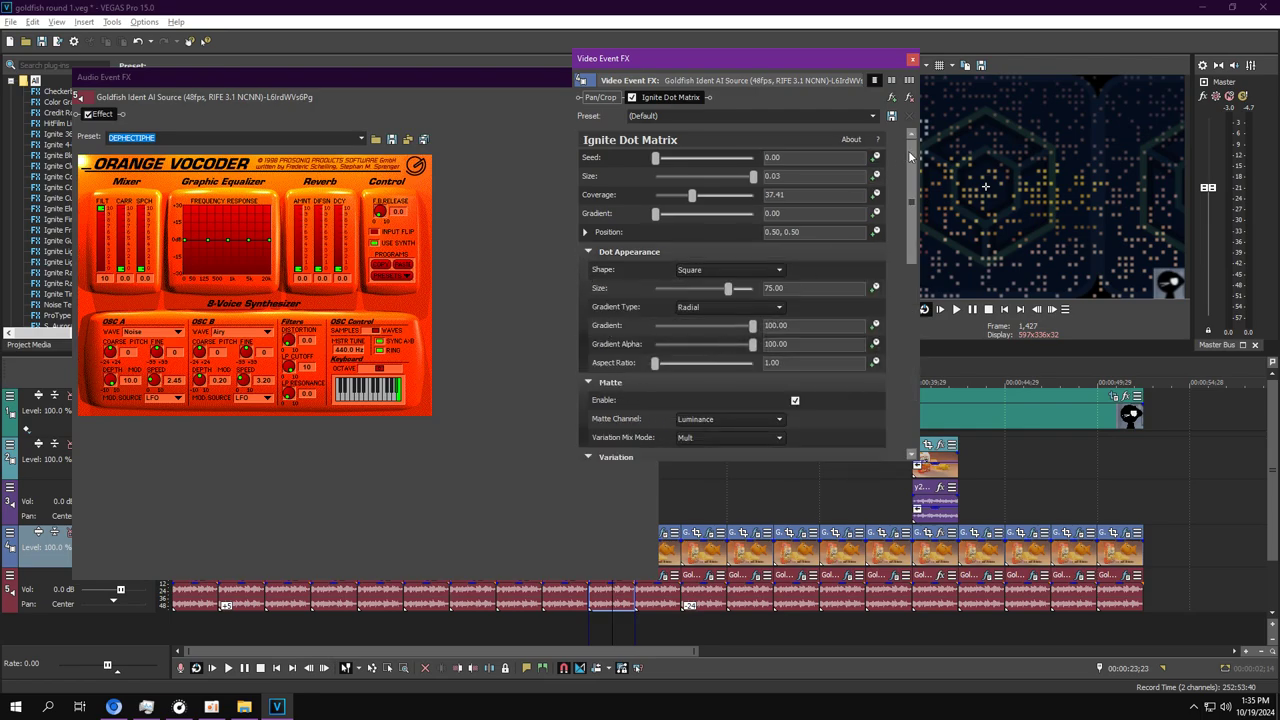
pyautogui.scroll(-5, 880, 420)
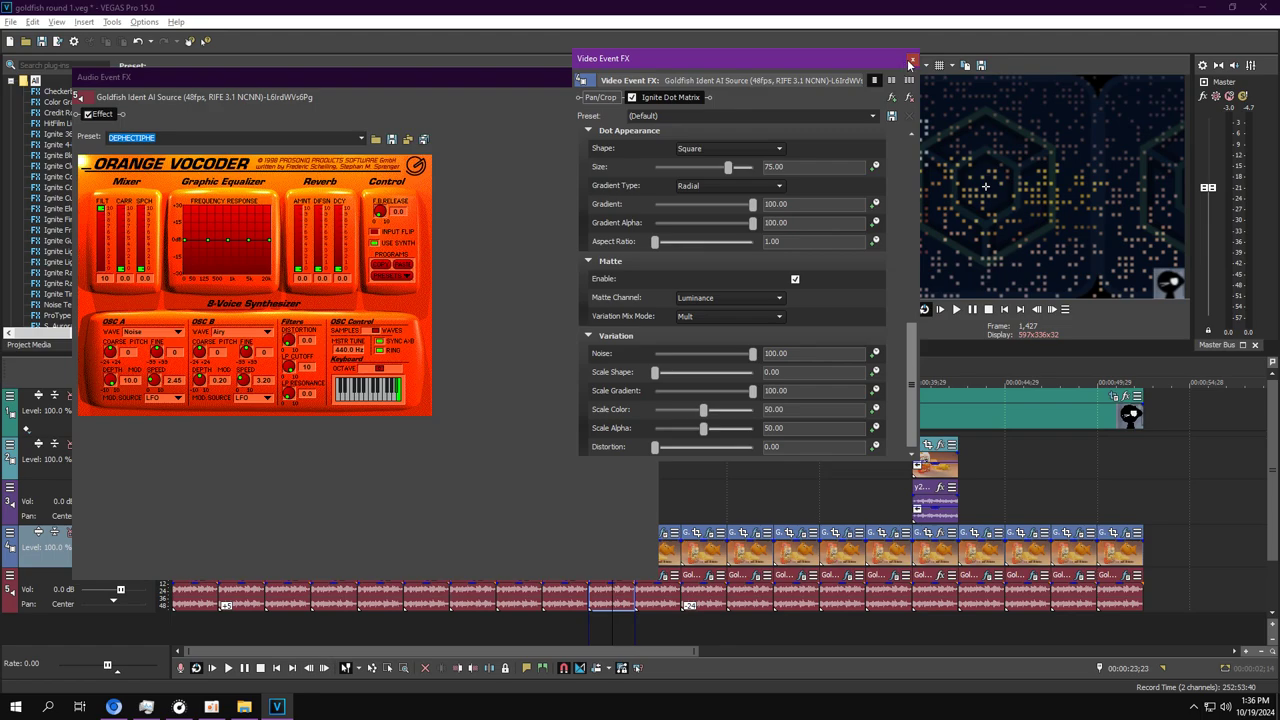
# Close the tenth clip's effect windows and play the clip back.
pyautogui.click(910, 63)
pyautogui.click(956, 309)
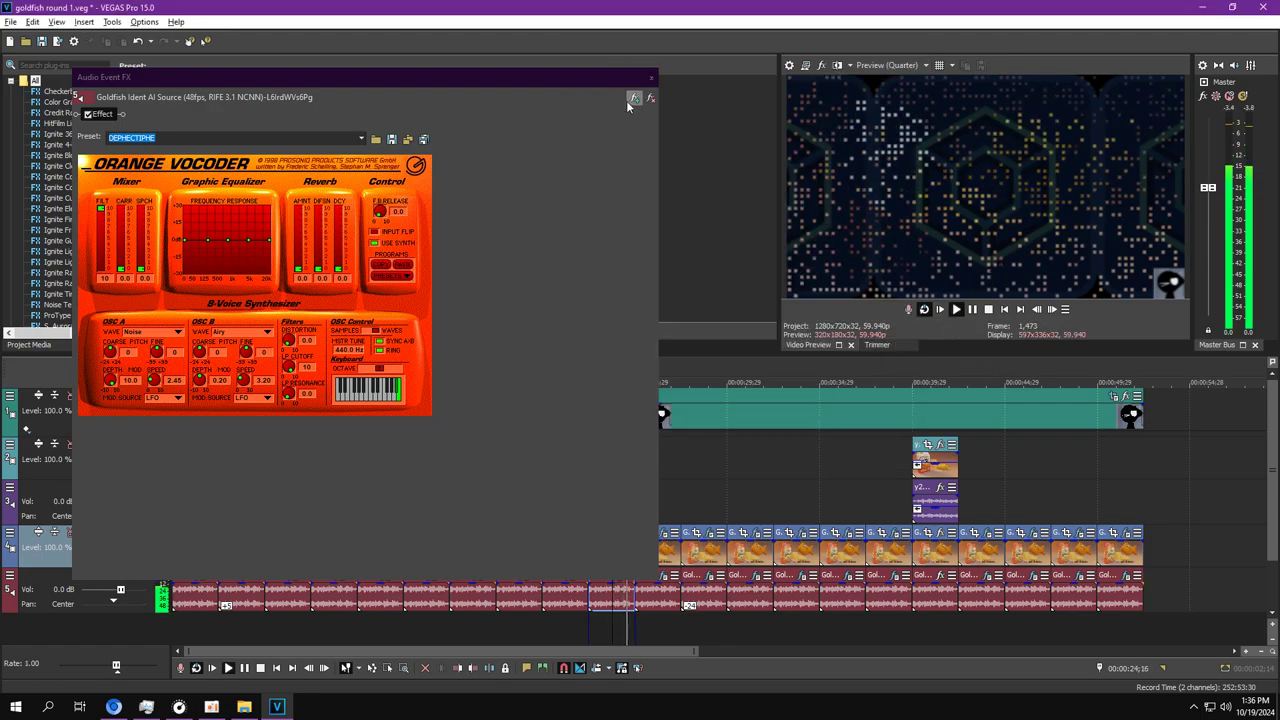
pyautogui.click(651, 77)
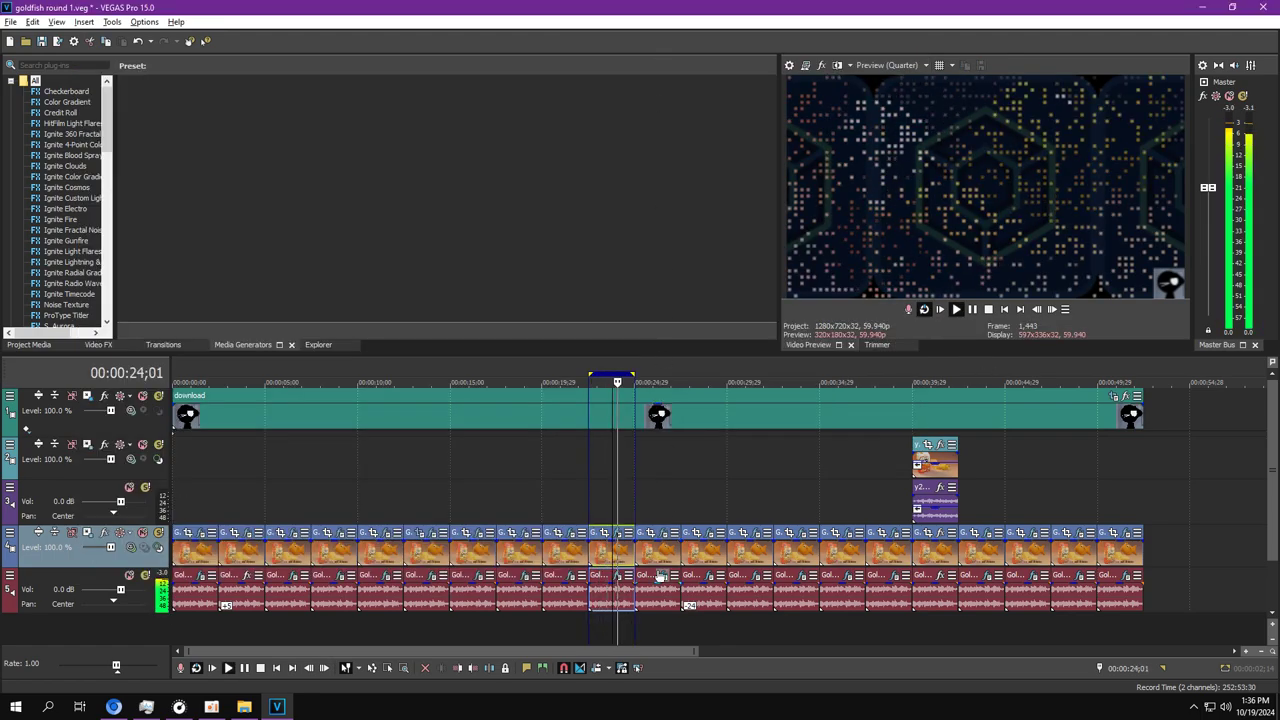
# Open the eleventh clip's audio and video effects and examine its Buffer Override and S_PixelSort settings.
pyautogui.click(660, 577)
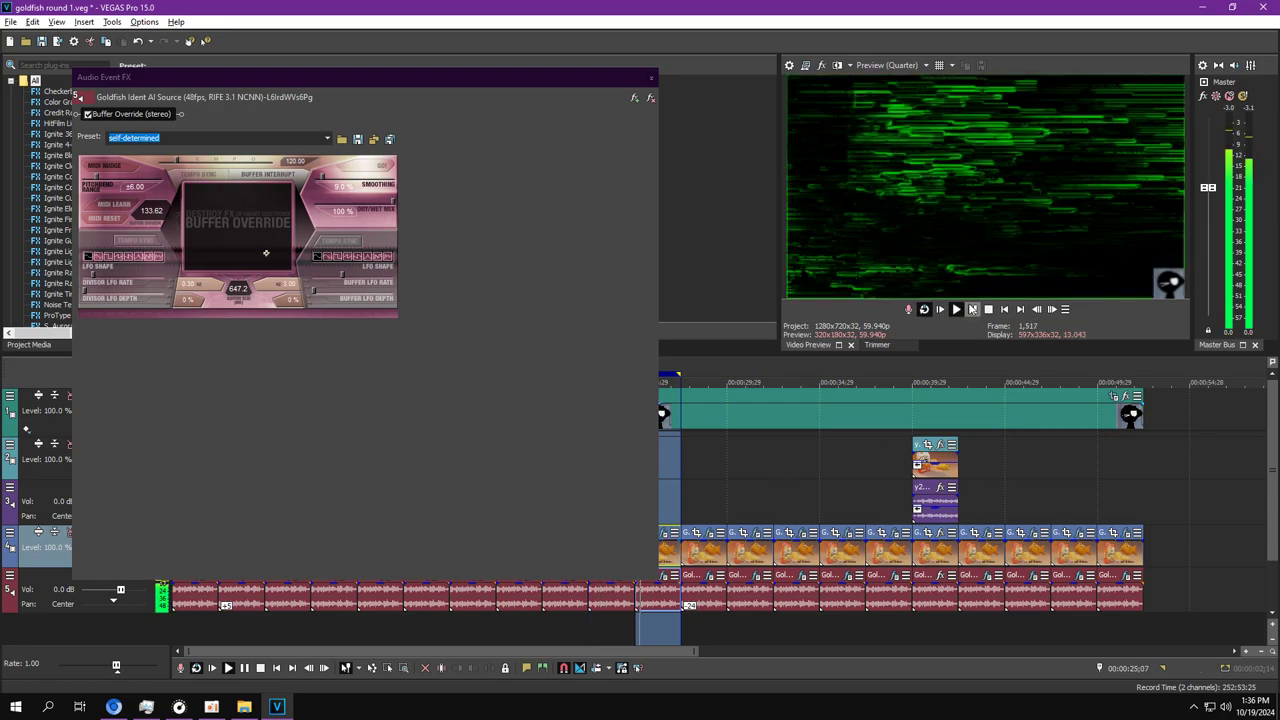
pyautogui.click(972, 309)
pyautogui.click(668, 538)
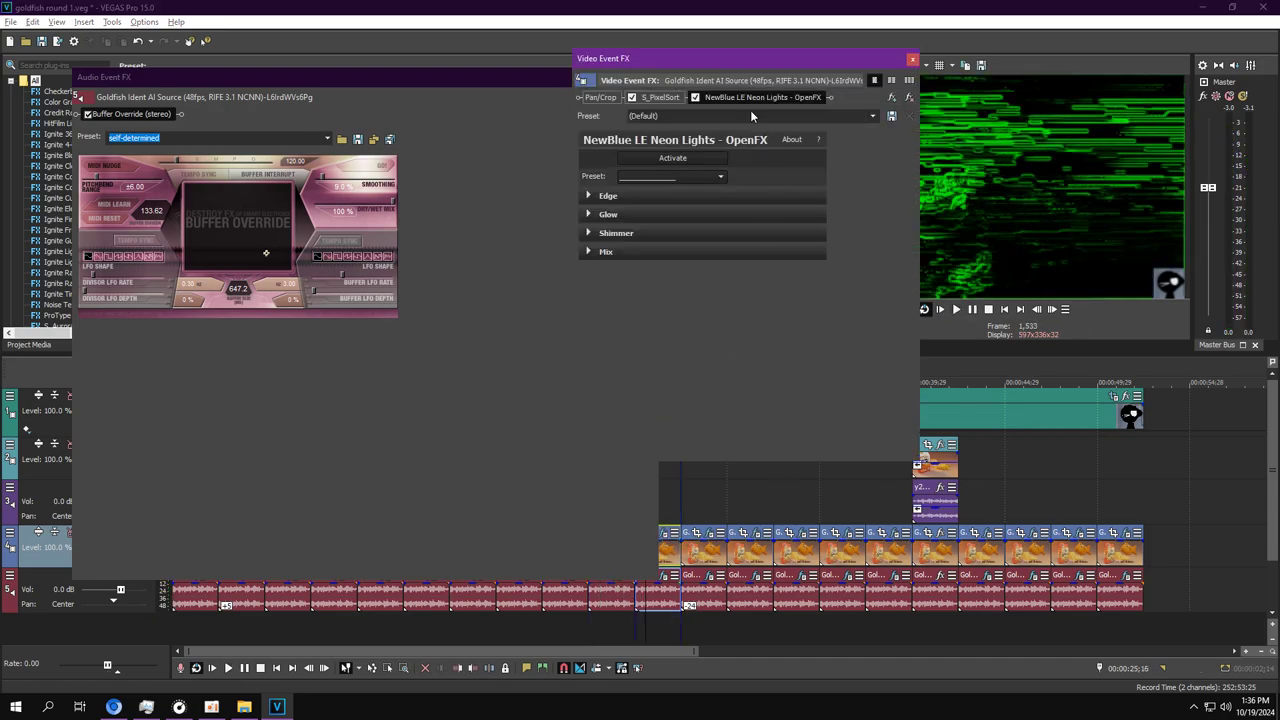
pyautogui.click(660, 97)
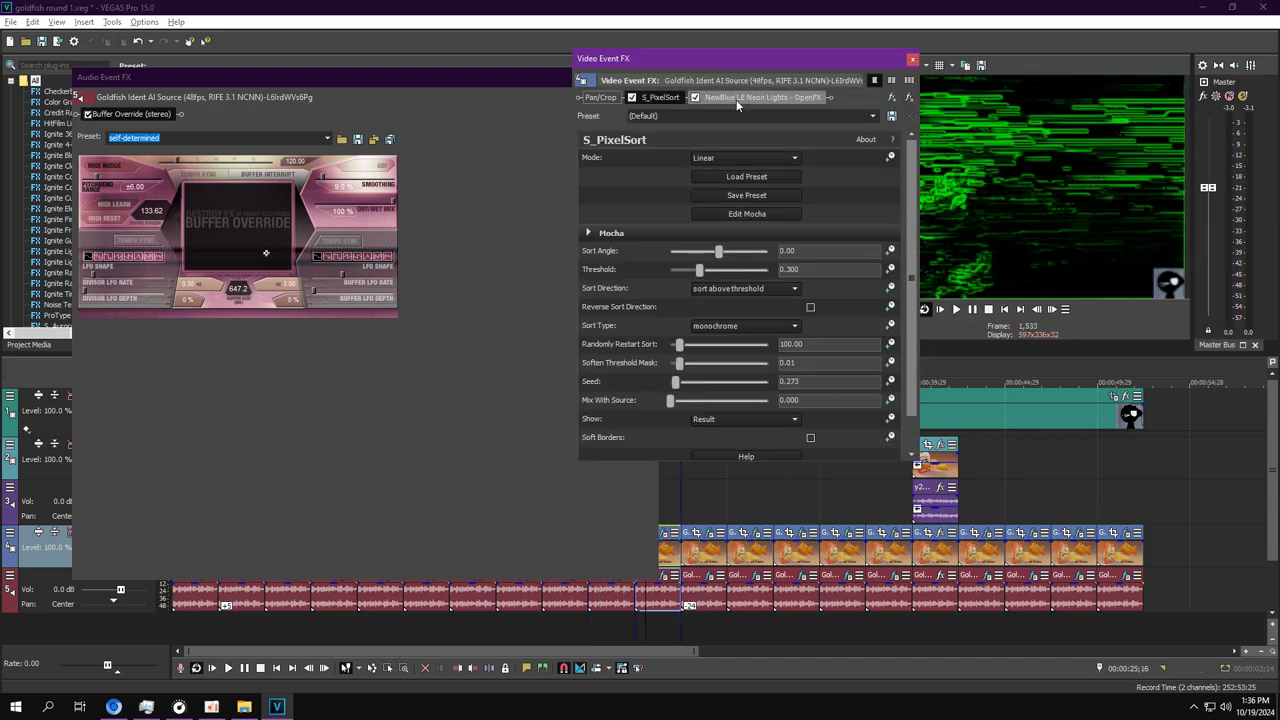
# Apply the Electron Microscope preset to the eleventh clip's NewBlue LE Neon Lights effect.
pyautogui.click(737, 97)
pyautogui.click(670, 176)
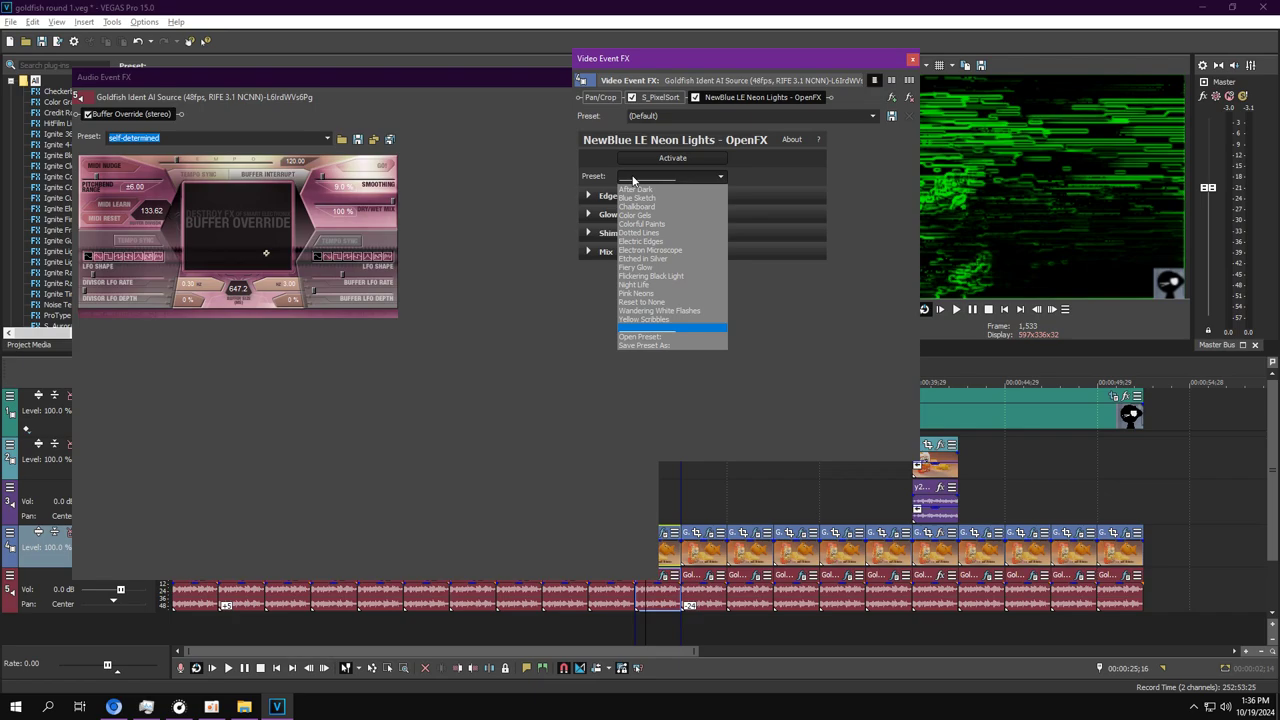
pyautogui.click(668, 254)
pyautogui.click(385, 68)
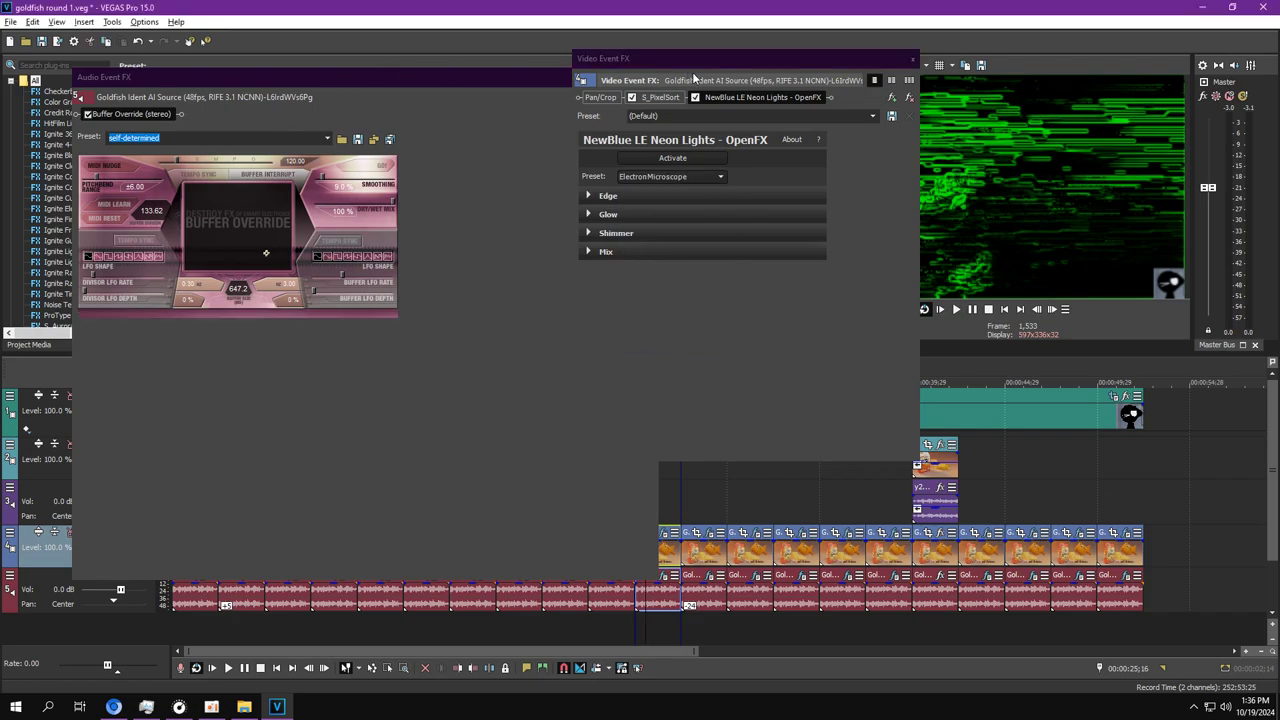
# Close the eleventh clip's effect windows, play the clip back, and select and preview the twelfth clip.
pyautogui.click(912, 58)
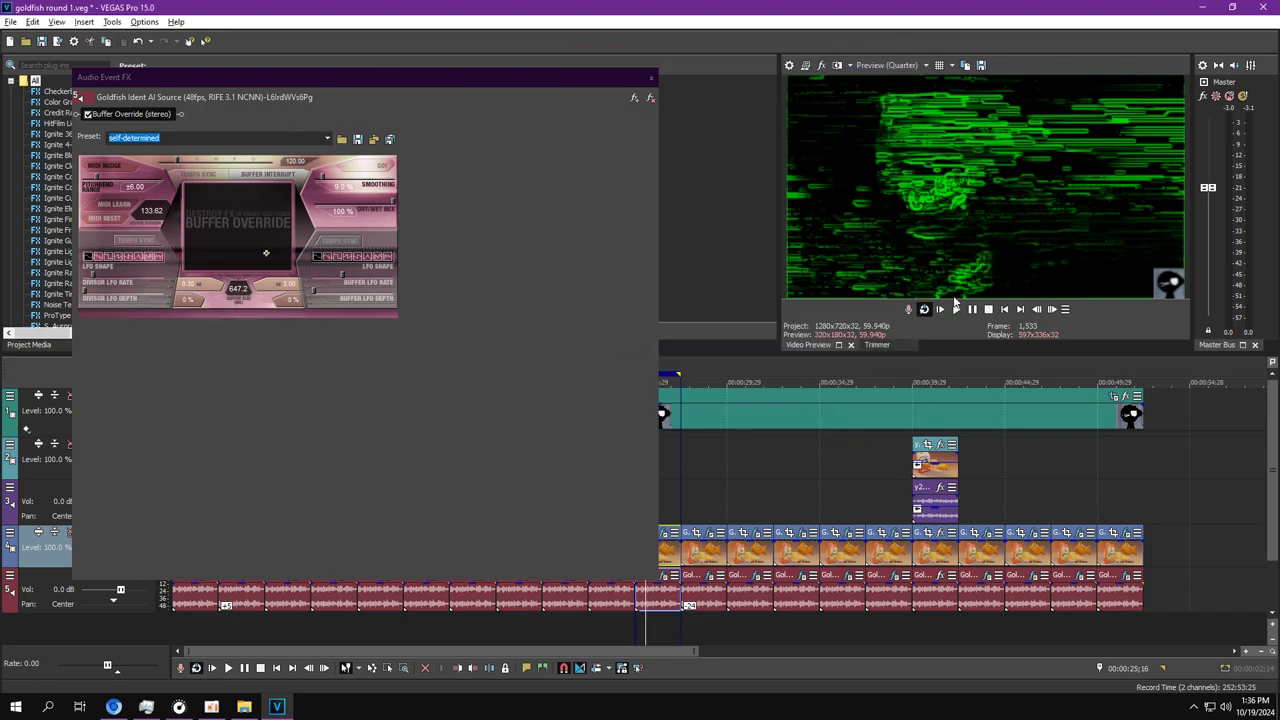
pyautogui.click(956, 309)
pyautogui.click(649, 79)
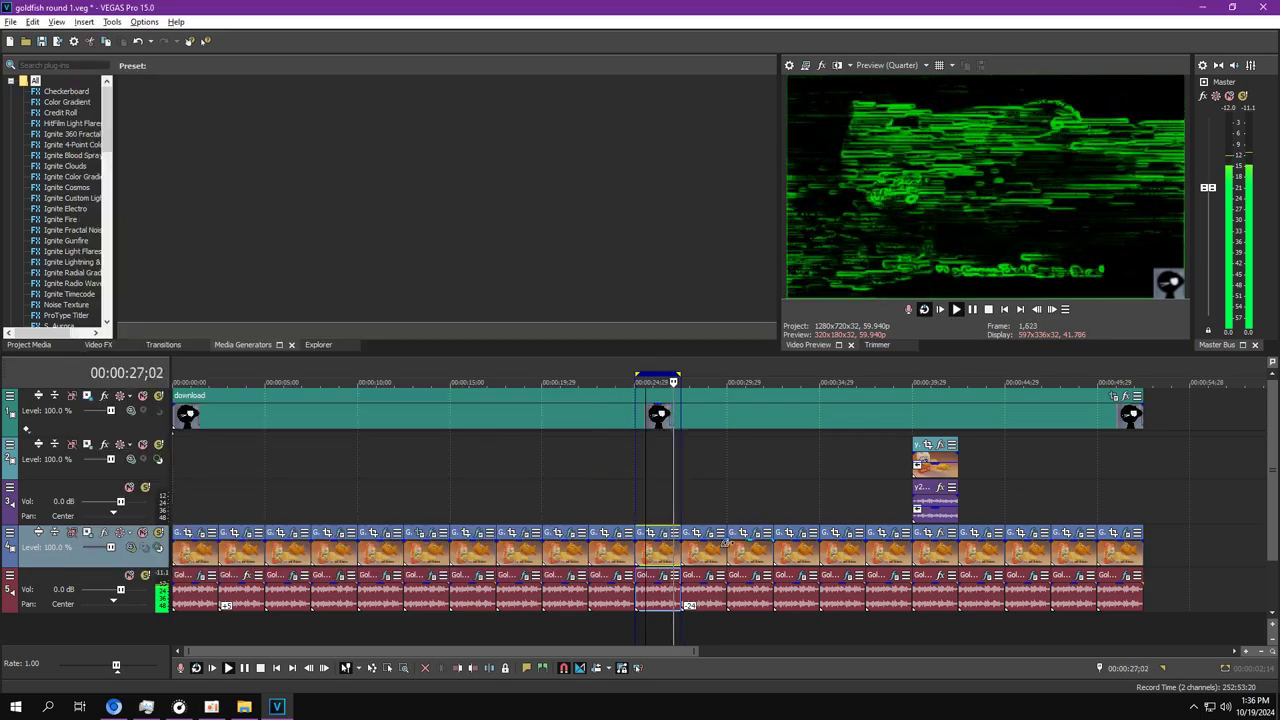
pyautogui.doubleClick(701, 566)
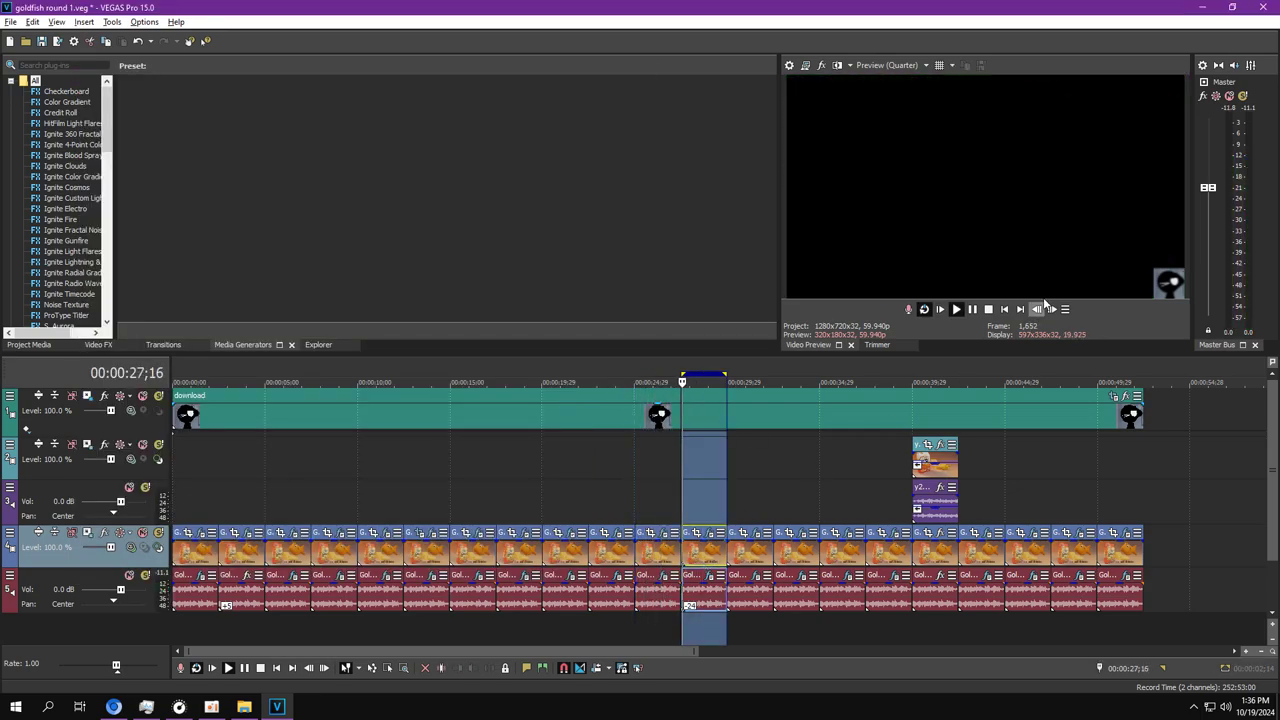
pyautogui.click(972, 309)
# Open the twelfth clip's video effects and check the pitch change in its audio event properties.
pyautogui.click(707, 535)
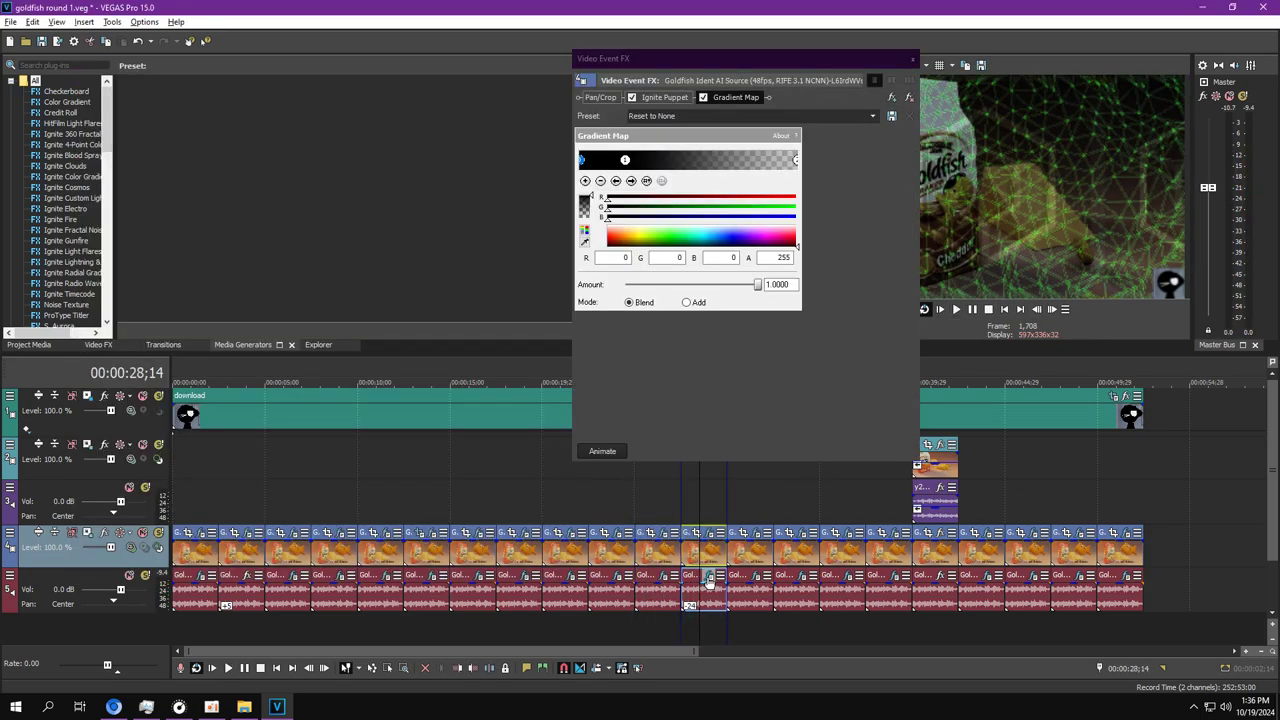
pyautogui.click(699, 79)
pyautogui.rightClick(689, 596)
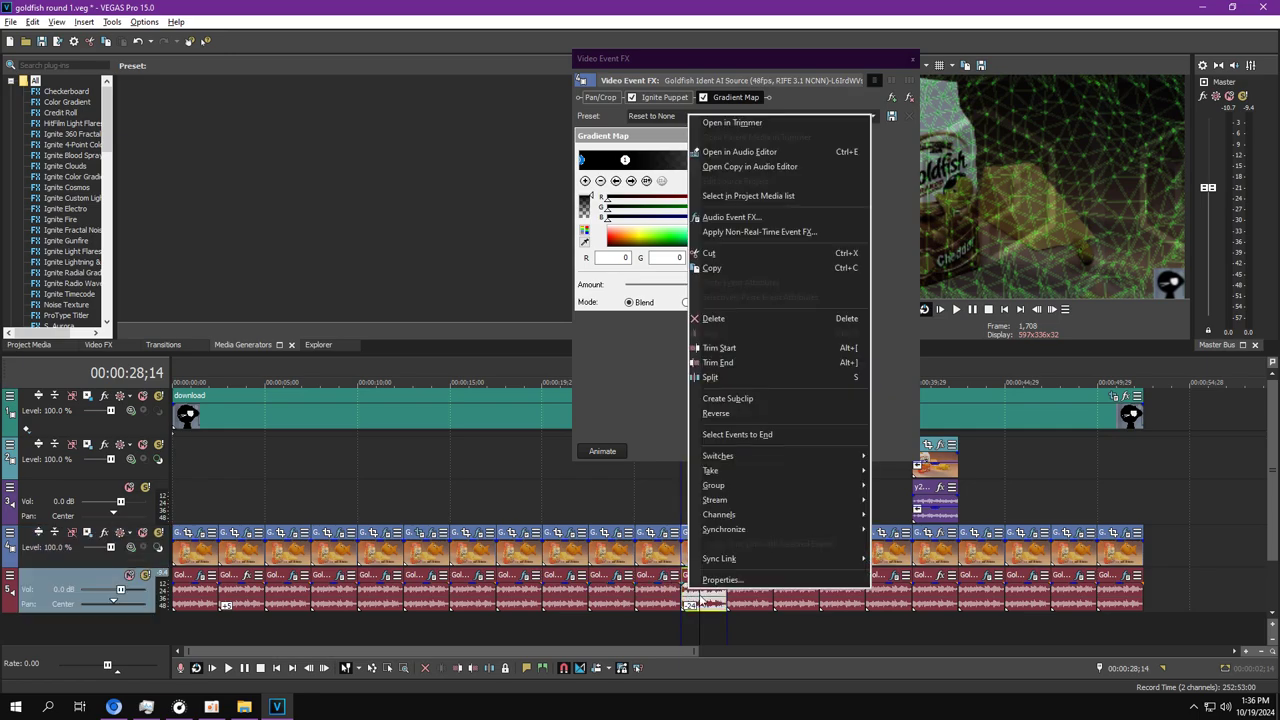
pyautogui.click(720, 600)
pyautogui.moveTo(641, 112); pyautogui.dragTo(377, 107)
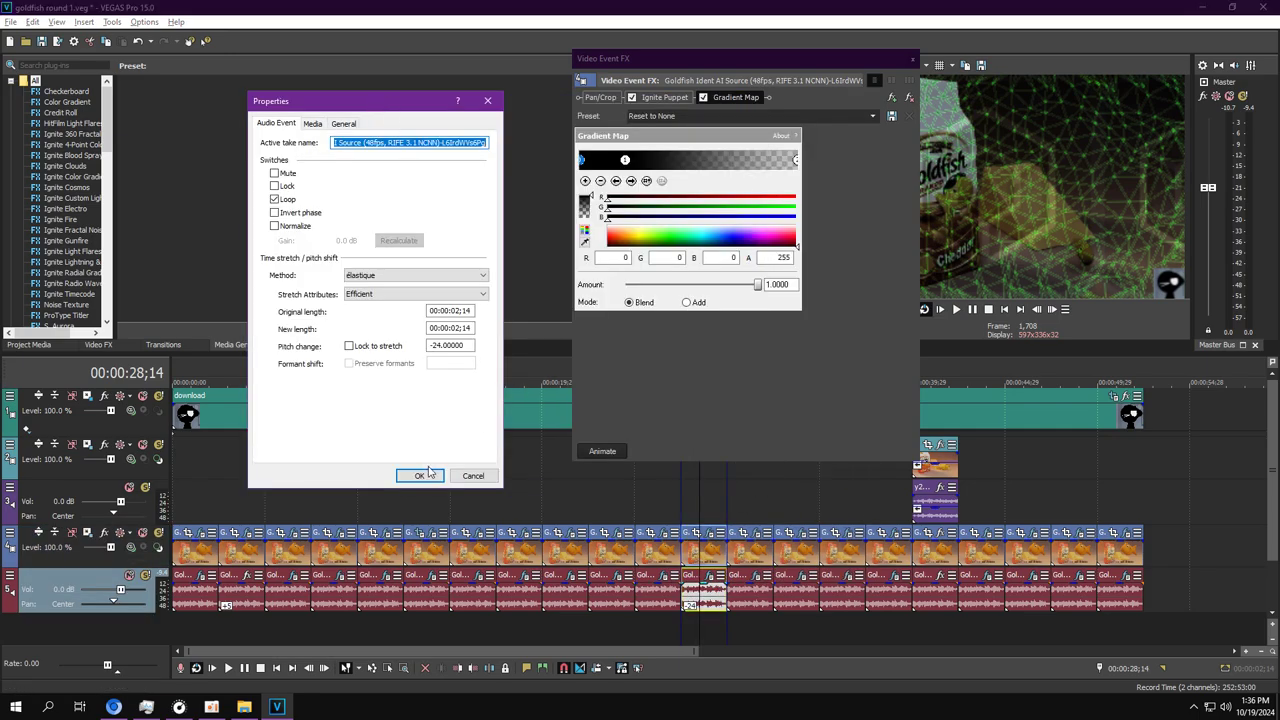
pyautogui.click(418, 476)
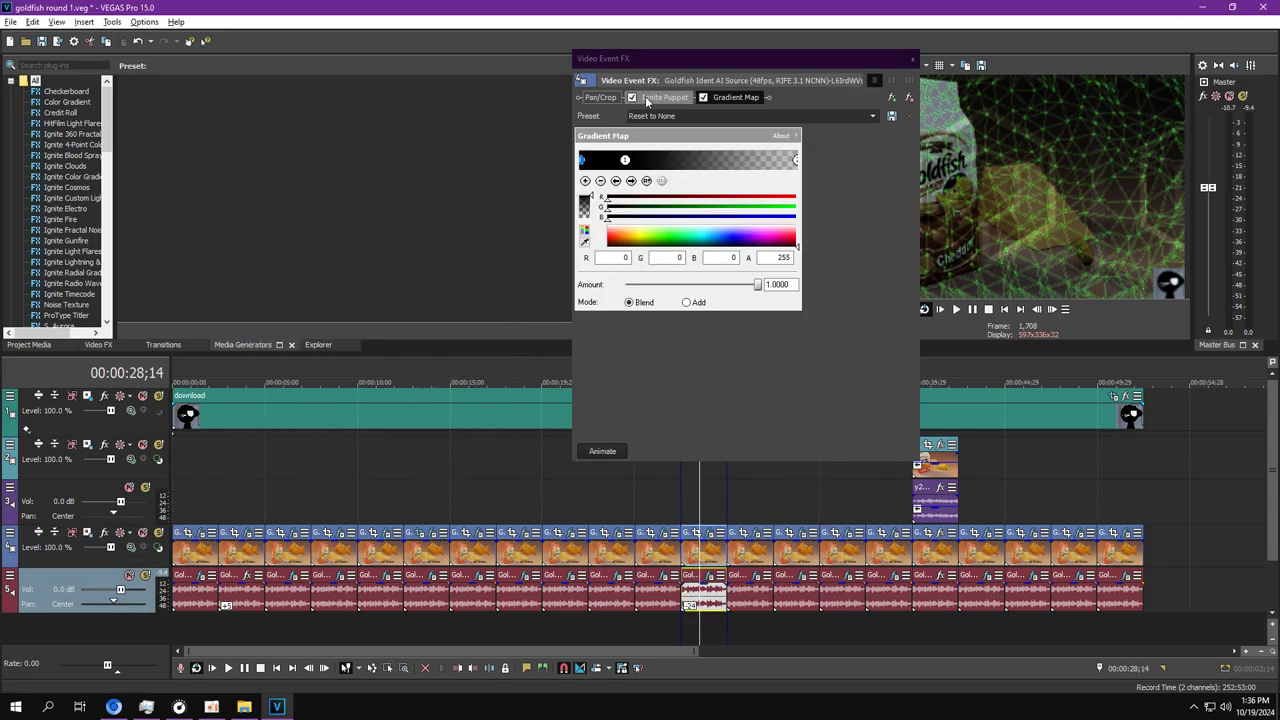
# Examine the twelfth clip's Ignite Puppet, ValhallaVintageVerb and Gradient Map settings.
pyautogui.click(647, 99)
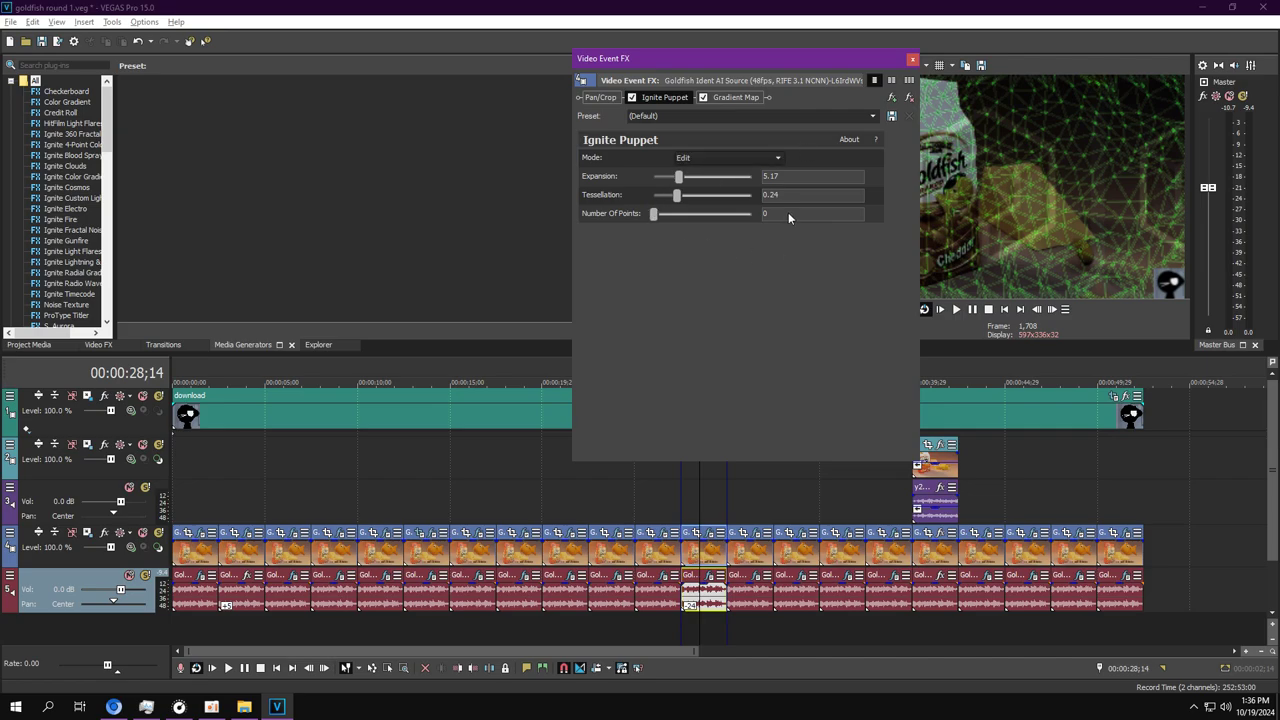
pyautogui.click(709, 576)
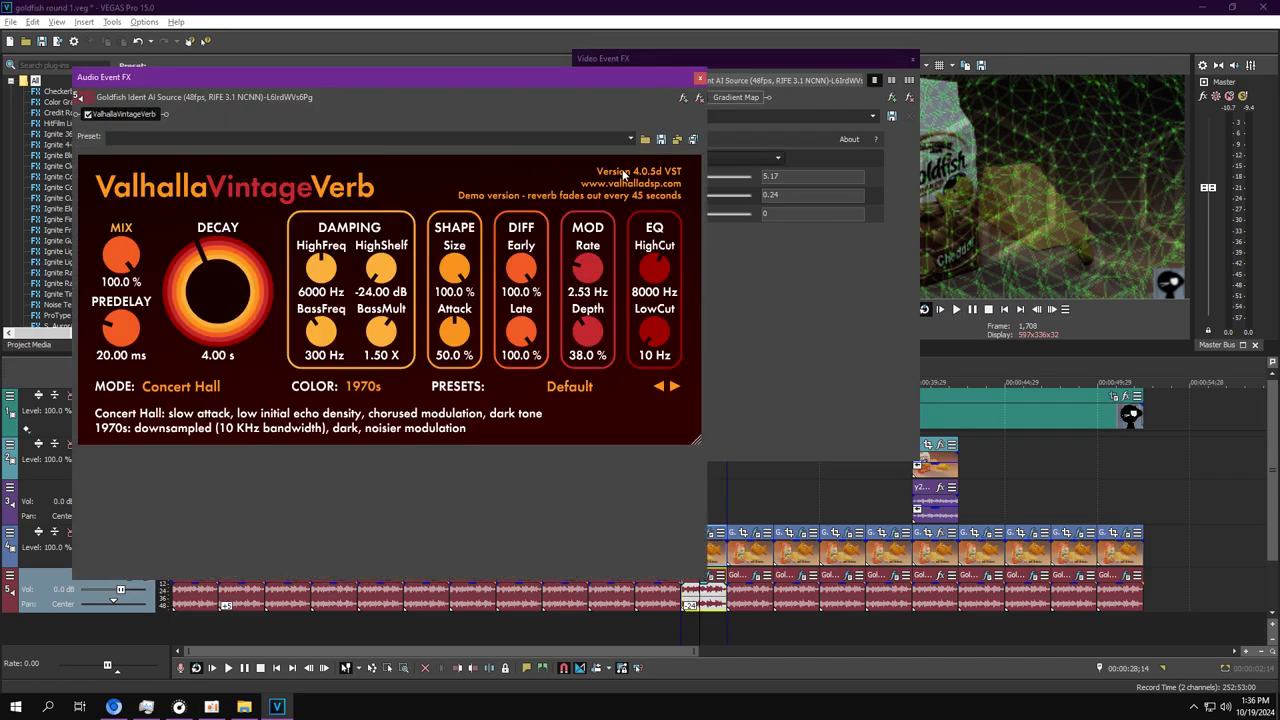
pyautogui.click(781, 271)
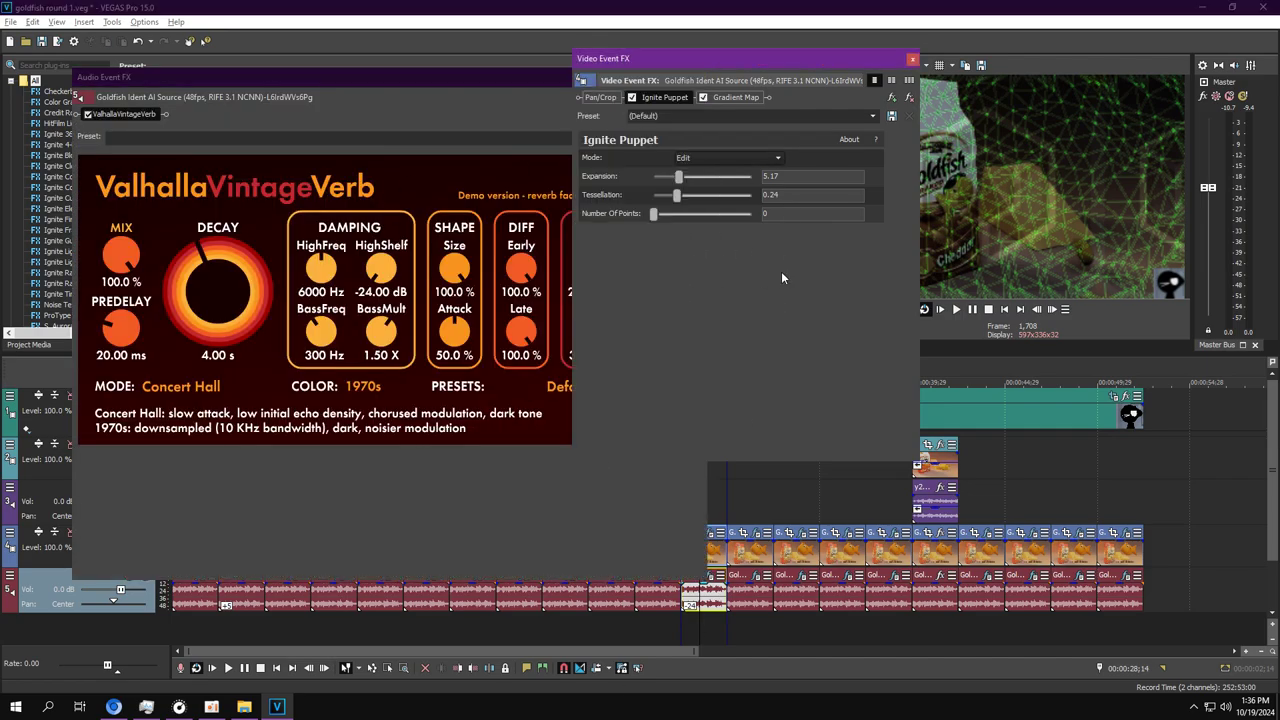
pyautogui.click(748, 97)
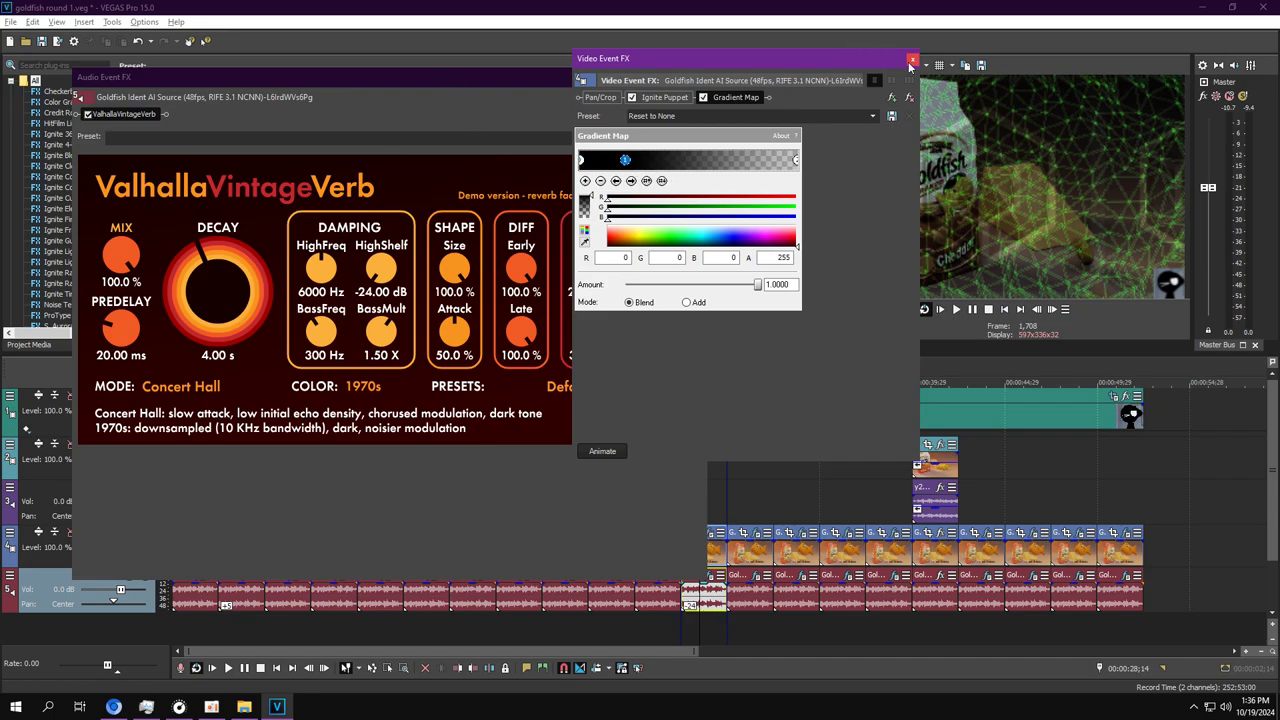
# Close the twelfth clip's effect windows, play the clip back, and select and preview the thirteenth clip.
pyautogui.click(910, 61)
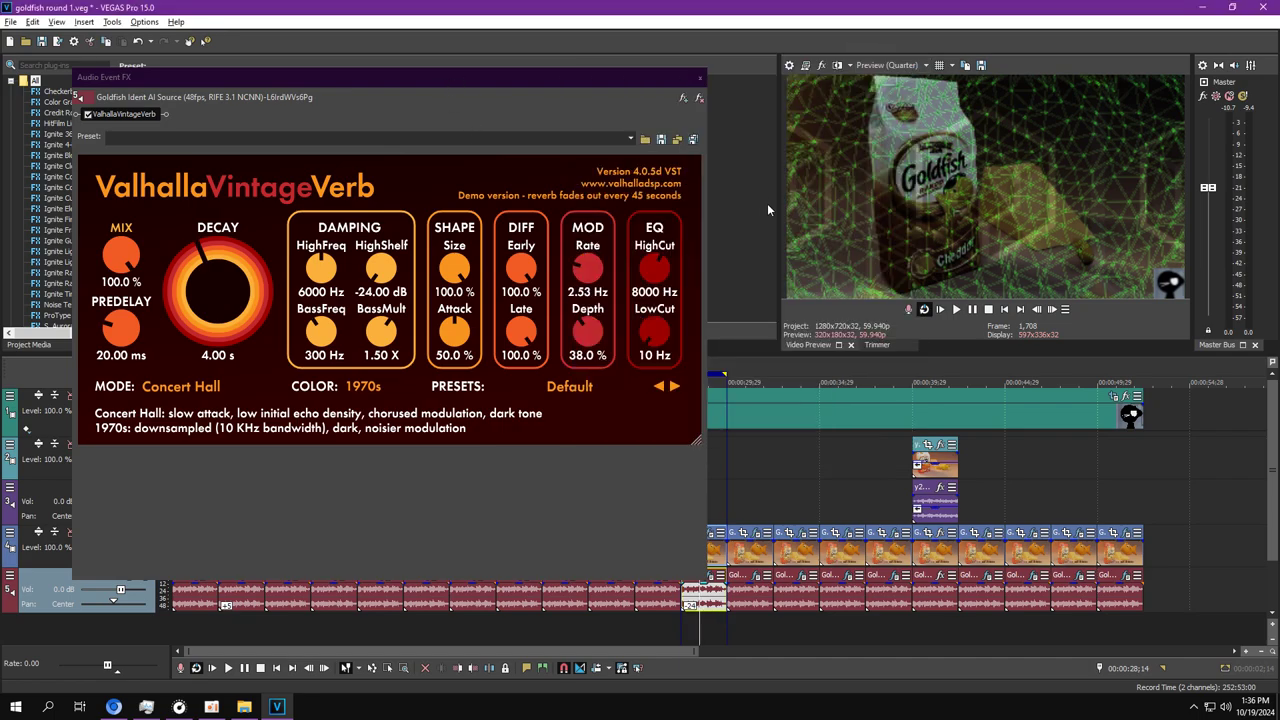
pyautogui.click(956, 311)
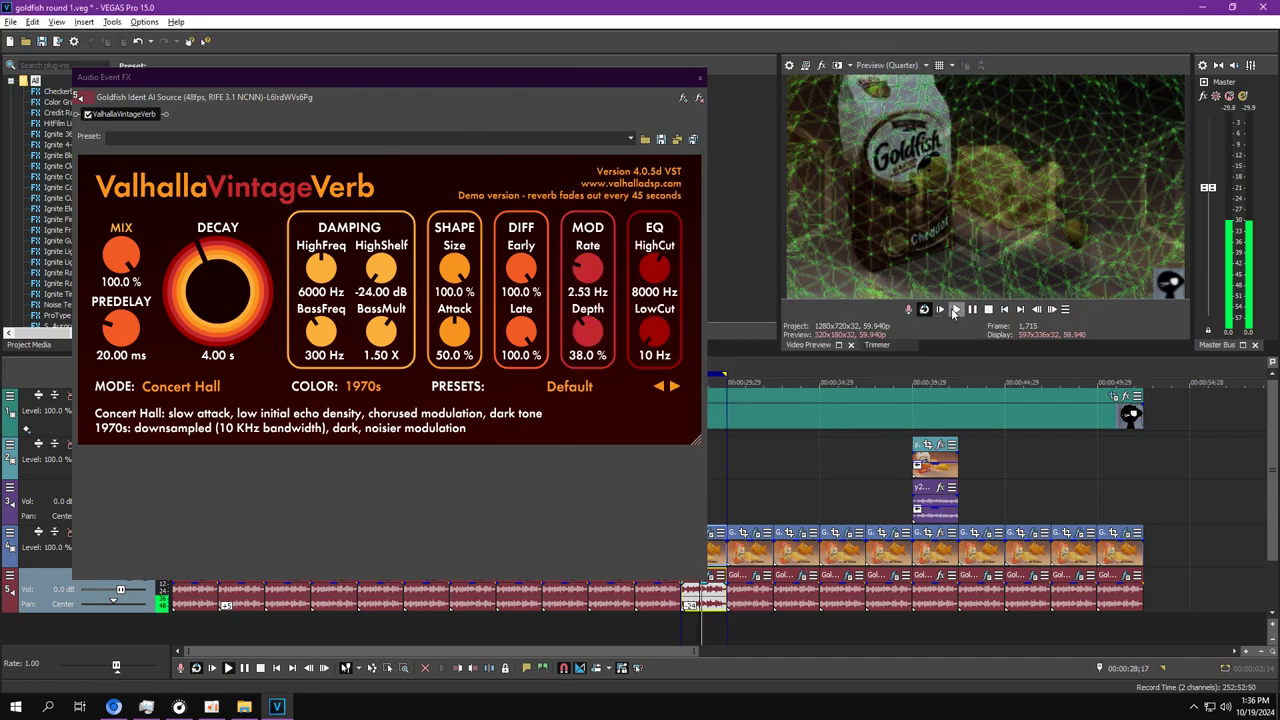
pyautogui.click(700, 77)
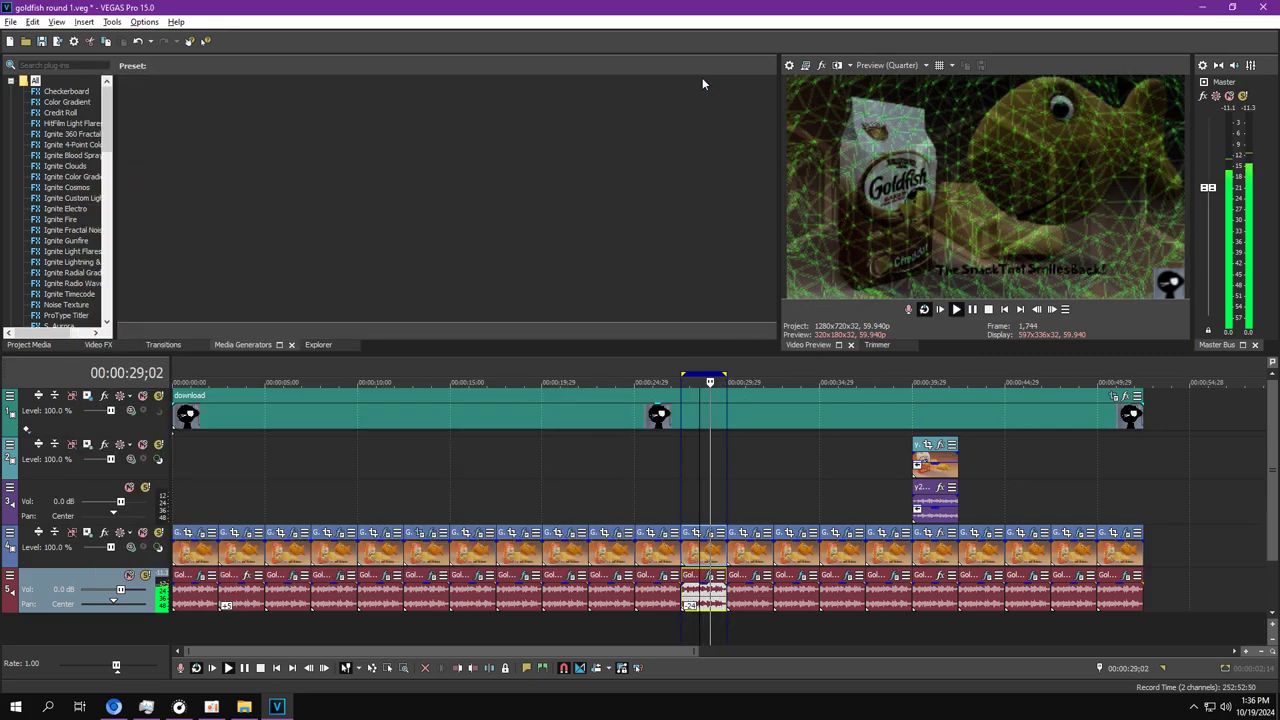
pyautogui.doubleClick(757, 557)
pyautogui.click(972, 309)
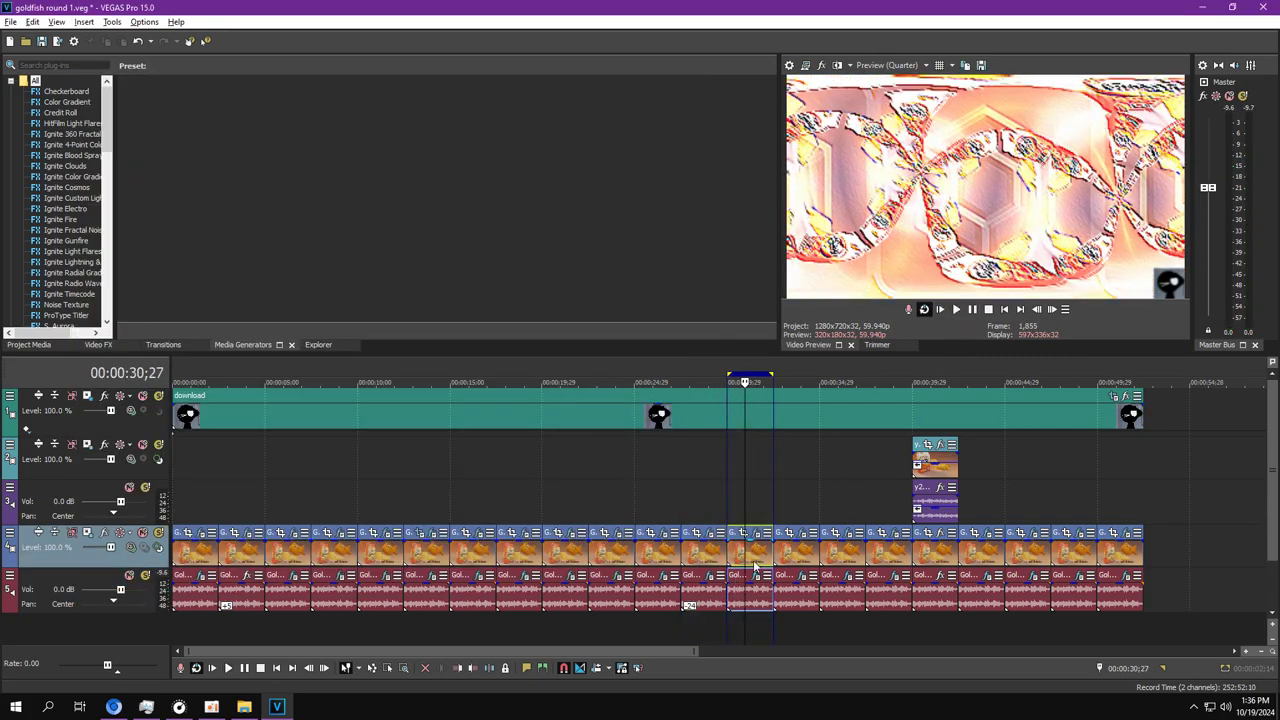
# Open the thirteenth clip's video and audio effects and examine the Ignite 360 Video Transform settings at its start and end keyframes.
pyautogui.click(757, 534)
pyautogui.click(757, 576)
pyautogui.click(720, 99)
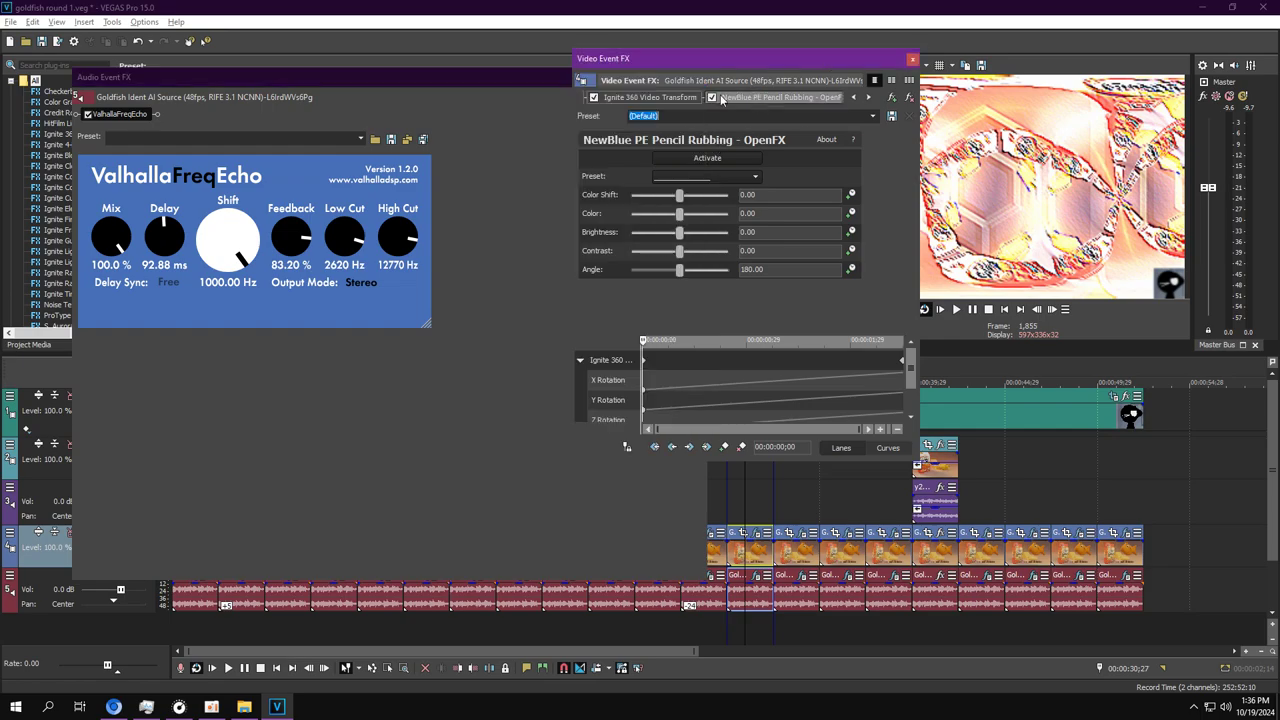
pyautogui.click(672, 97)
pyautogui.click(853, 97)
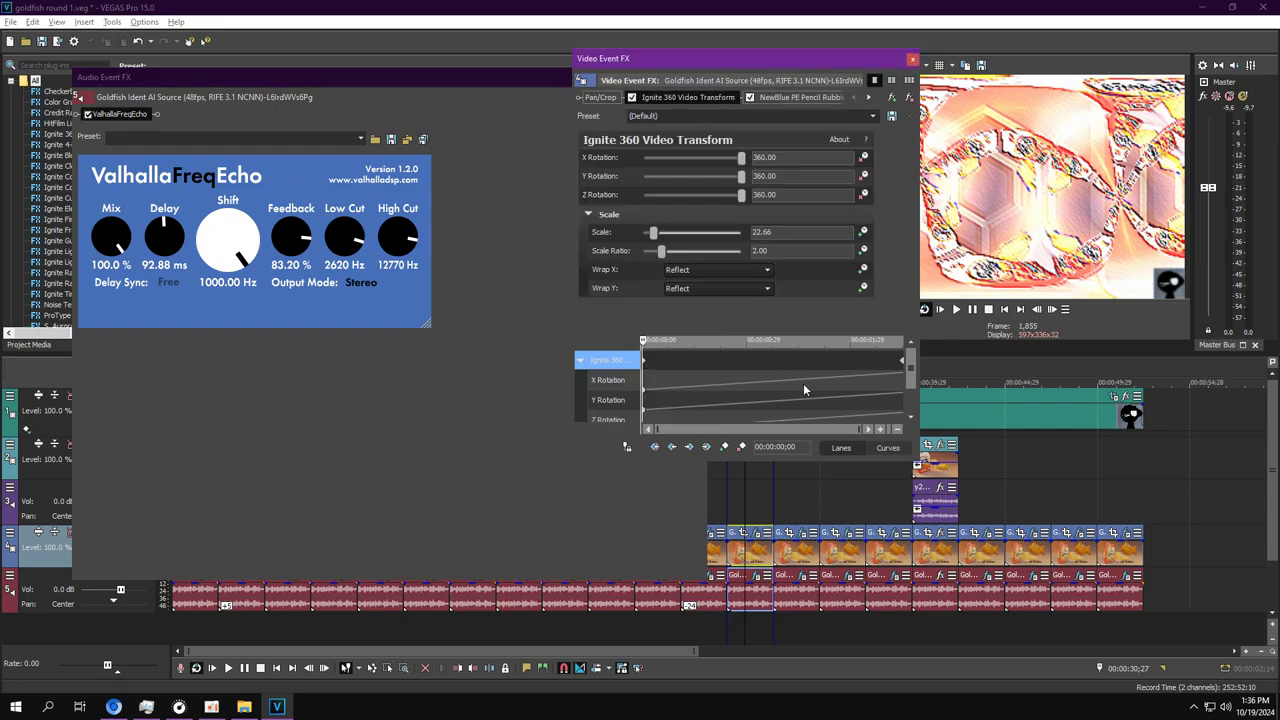
pyautogui.moveTo(645, 343); pyautogui.dragTo(480, 344)
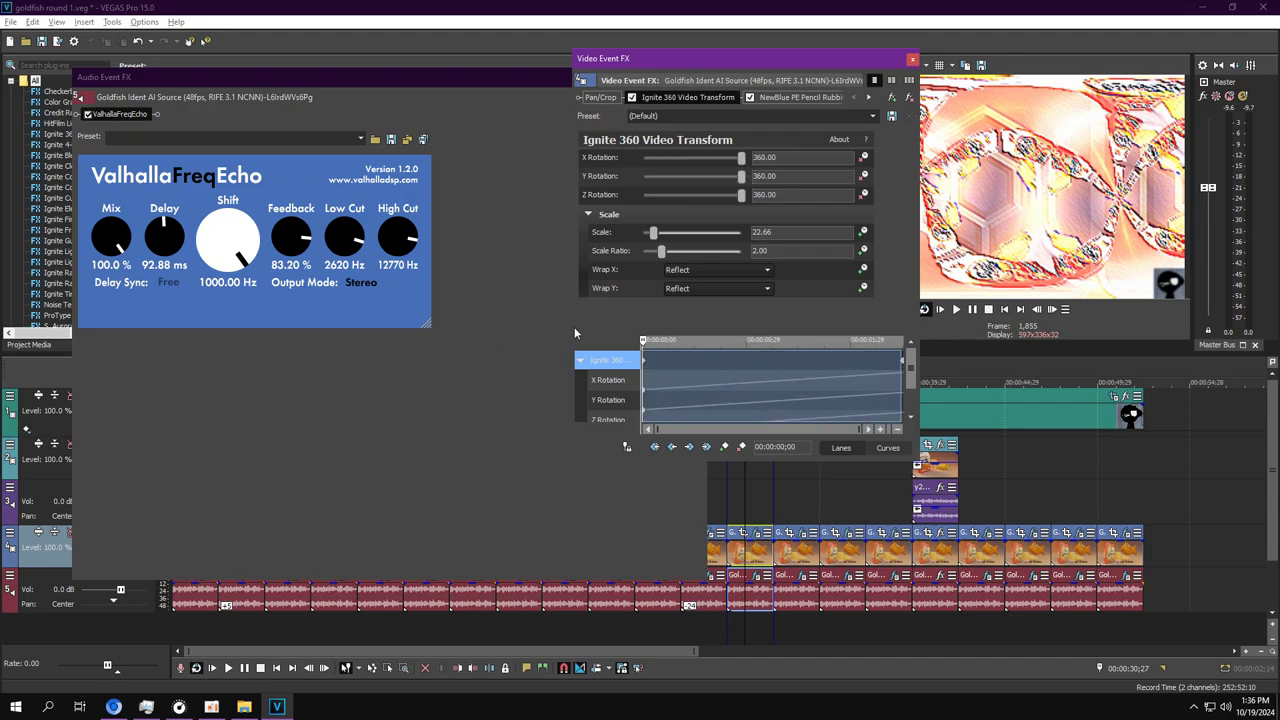
pyautogui.moveTo(638, 329); pyautogui.dragTo(913, 330)
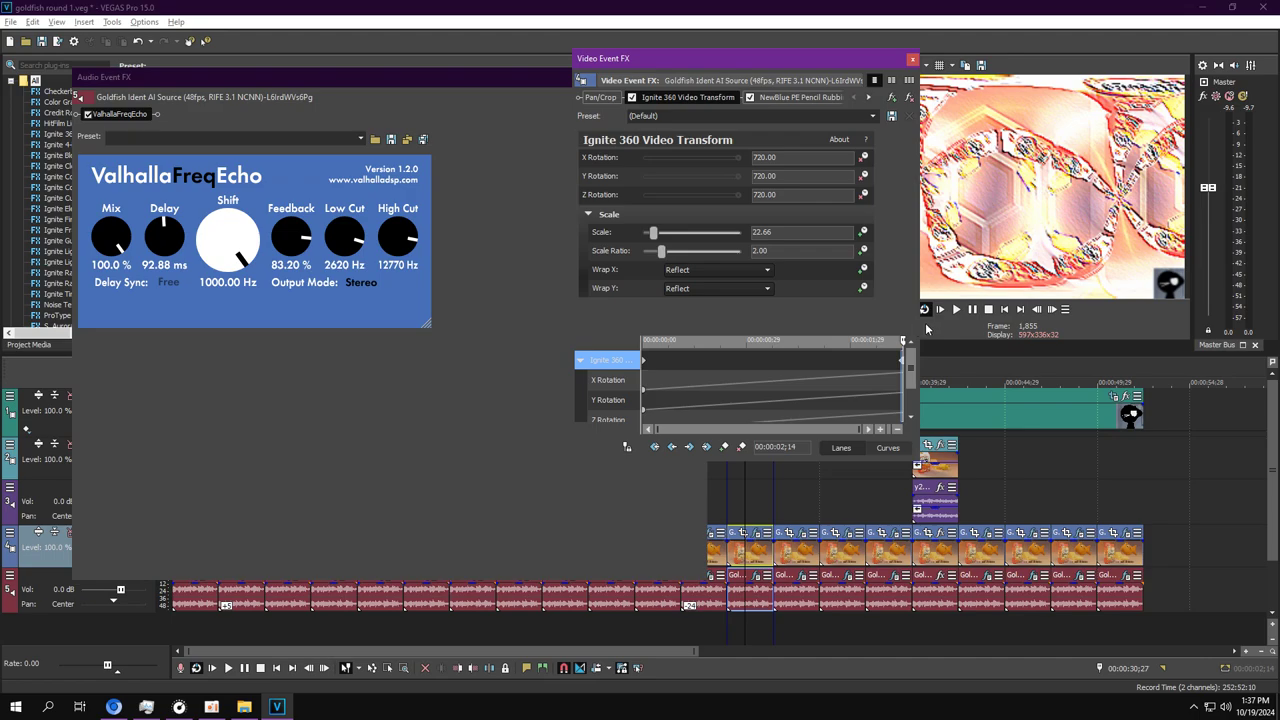
# Check the thirteenth clip's NewBlue PE Pencil Rubbing settings and return to its Ignite 360 Video Transform.
pyautogui.click(795, 97)
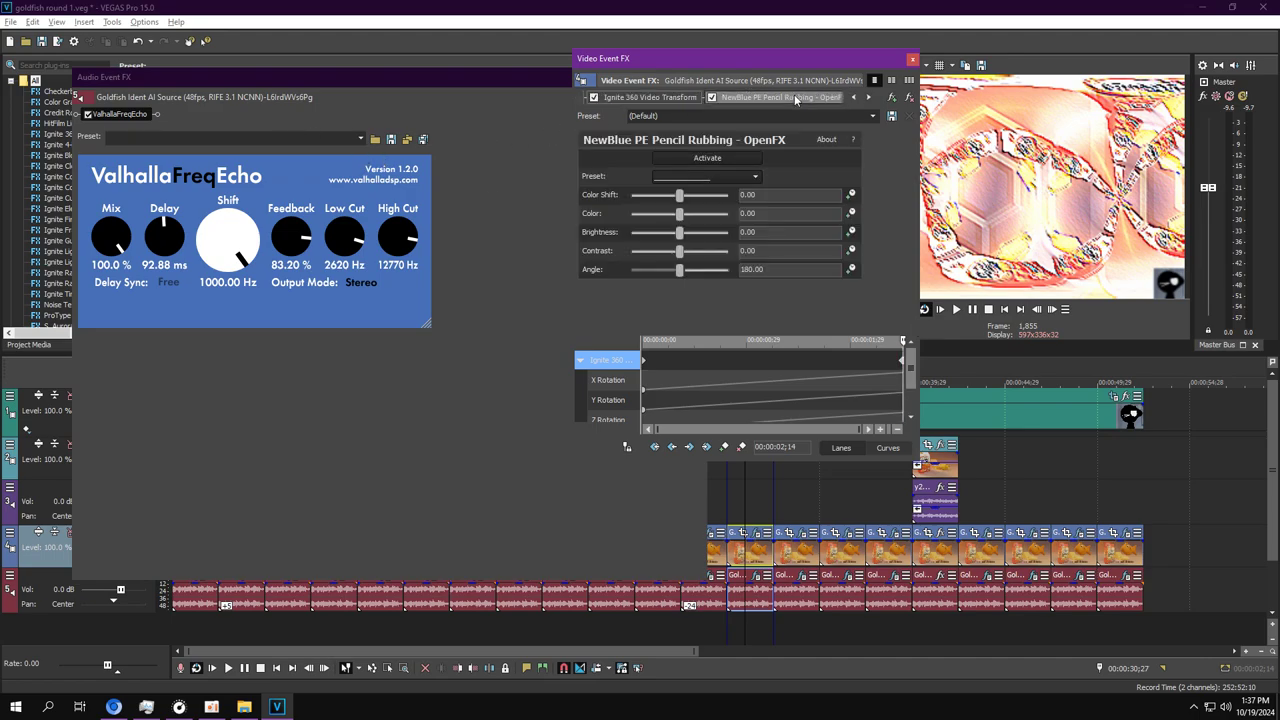
pyautogui.click(868, 97)
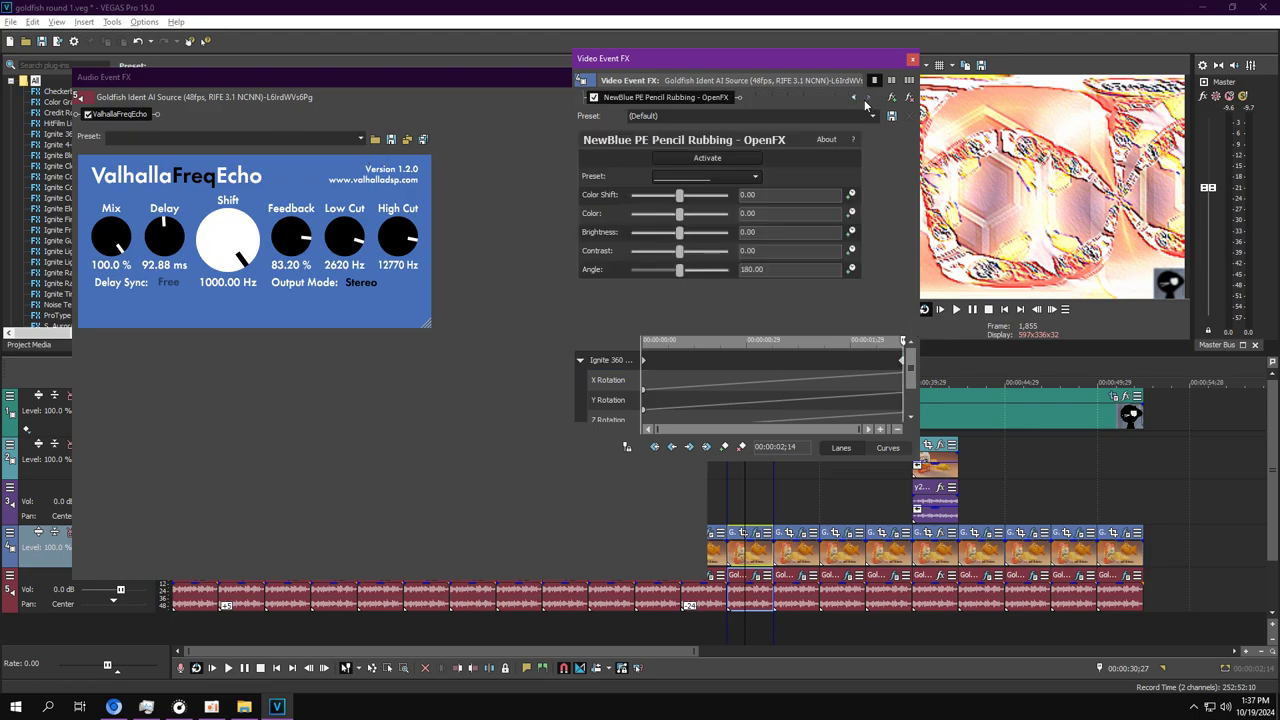
pyautogui.click(794, 115)
pyautogui.click(852, 100)
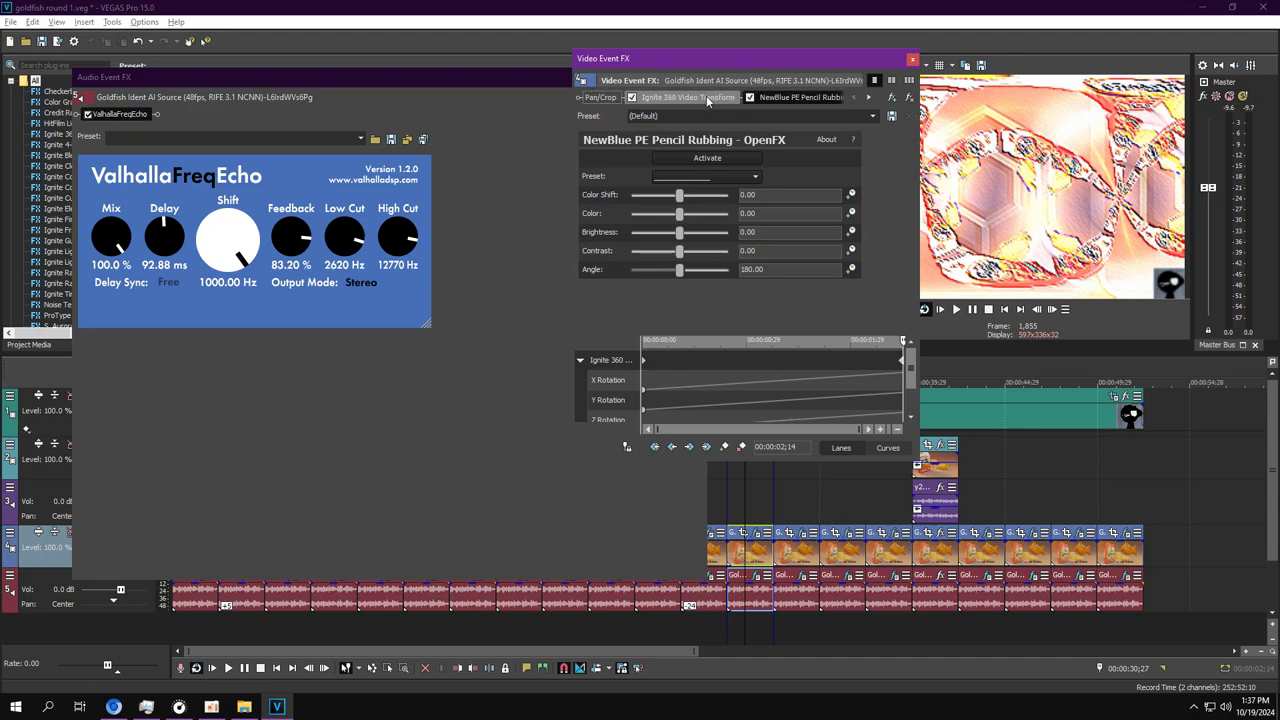
pyautogui.click(703, 98)
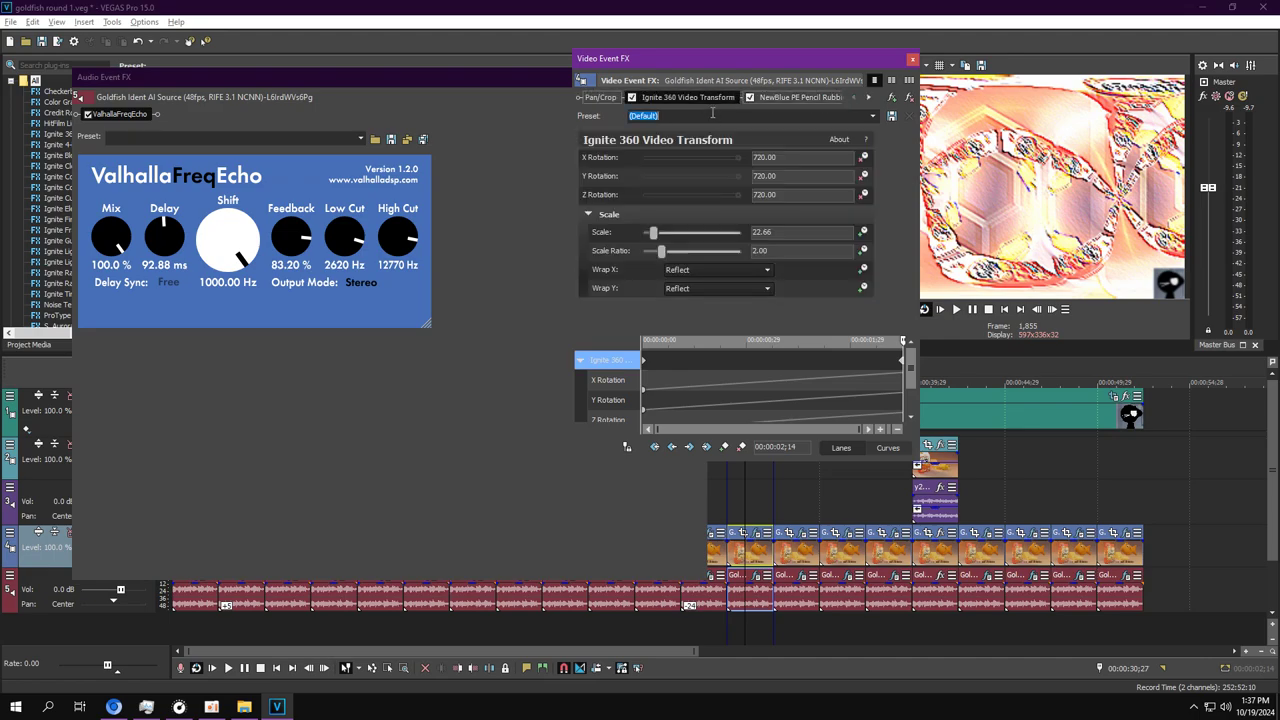
# Enter the note "must start with 0 and end with 720" as the Ignite 360 Video Transform preset name and recheck the first keyframe.
pyautogui.write('must start with 0 and end with 720')
pyautogui.moveTo(914, 344); pyautogui.dragTo(350, 348)
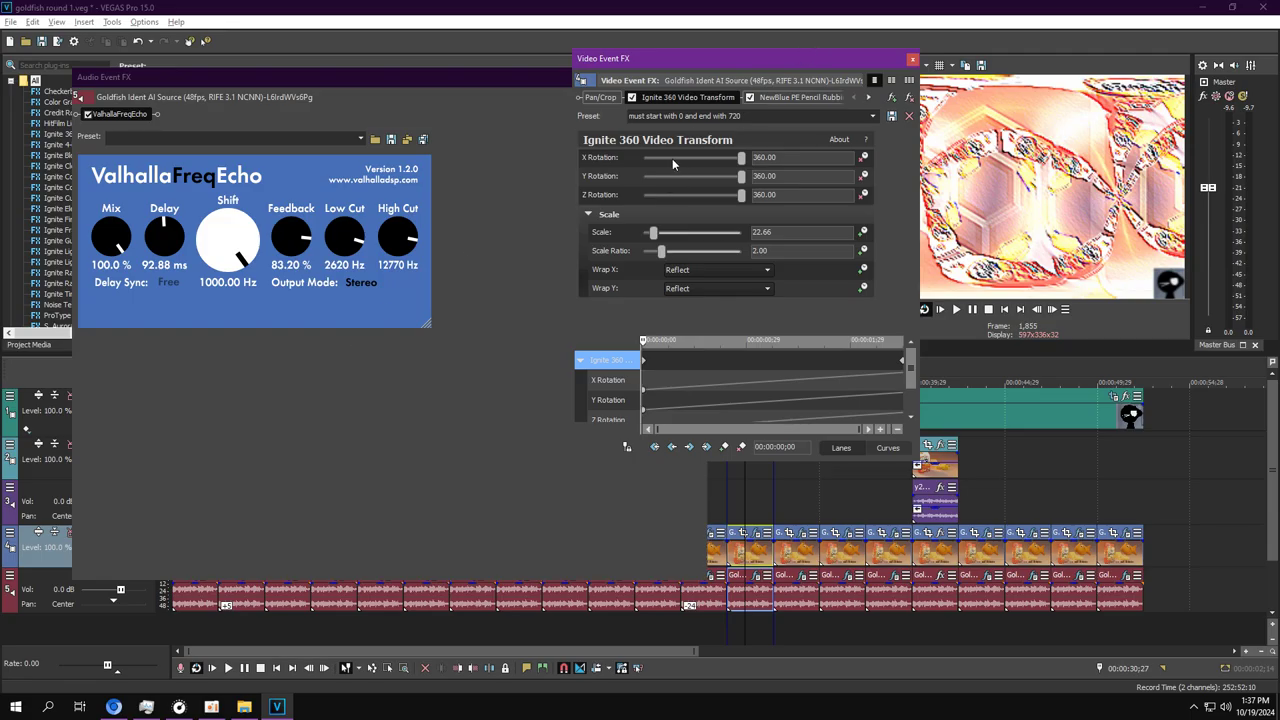
pyautogui.click(758, 118)
pyautogui.click(891, 116)
# Close the thirteenth clip's effect windows, play the clip back, and briefly reopen its video effects.
pyautogui.click(911, 59)
pyautogui.press('space')
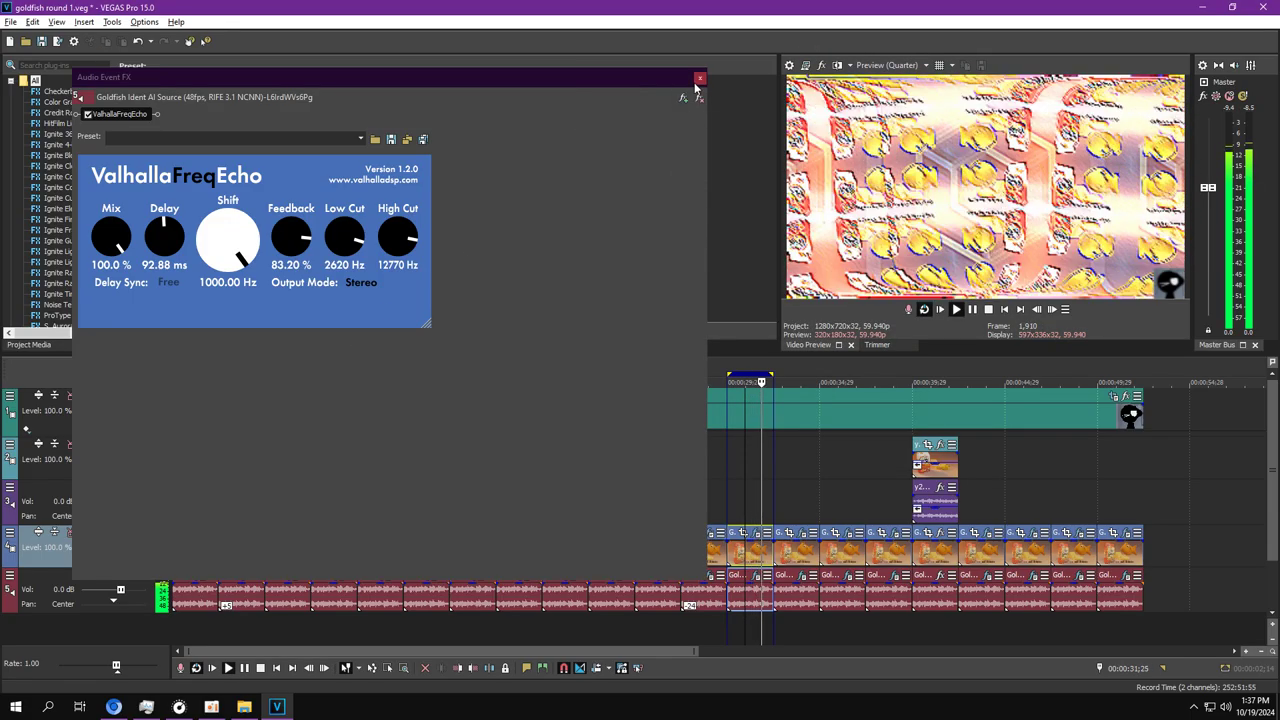
pyautogui.click(699, 77)
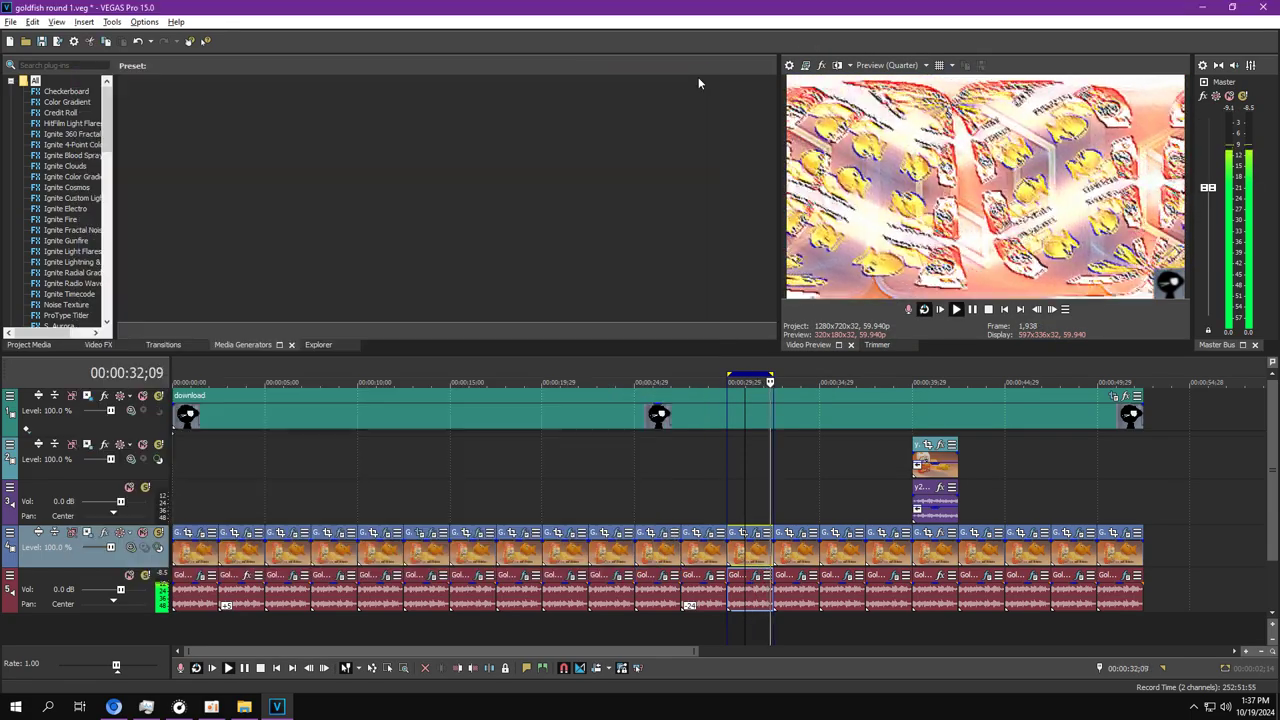
pyautogui.click(755, 533)
pyautogui.click(972, 309)
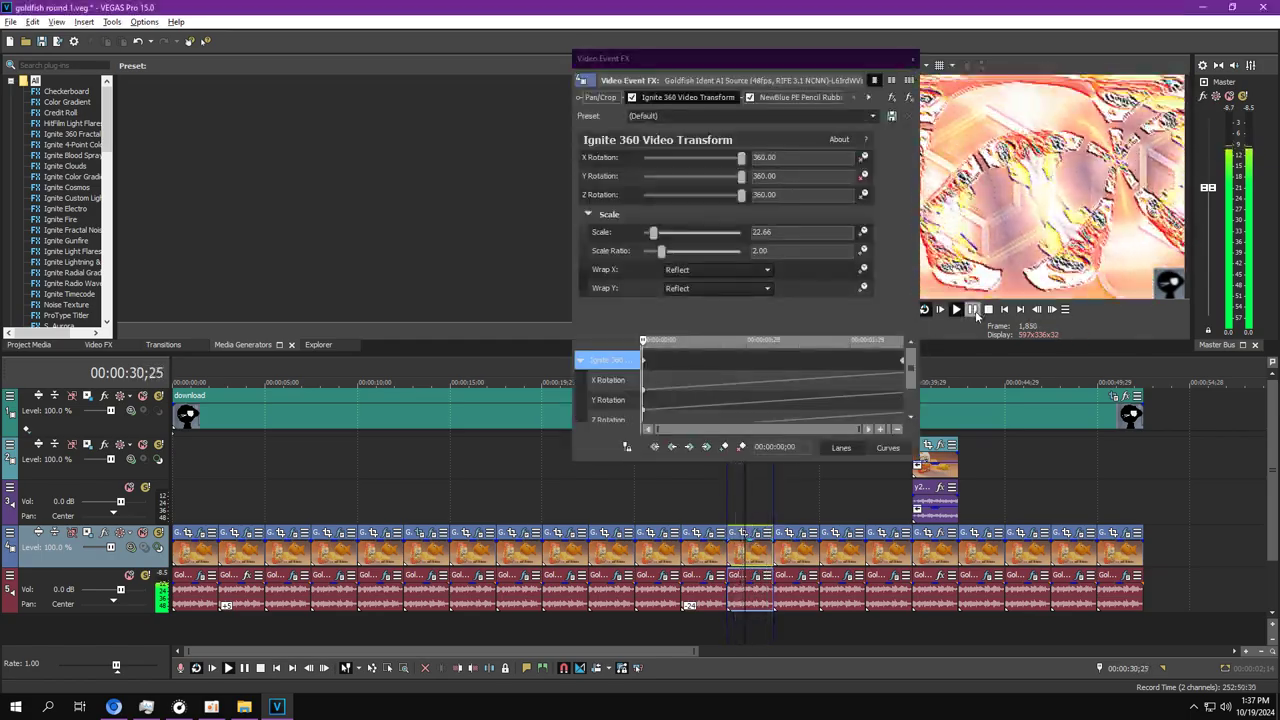
pyautogui.click(911, 61)
# Select the fourteenth clip, open its video and audio effects, and examine the Ignite Spherical Warp and Sonix settings.
pyautogui.click(803, 547)
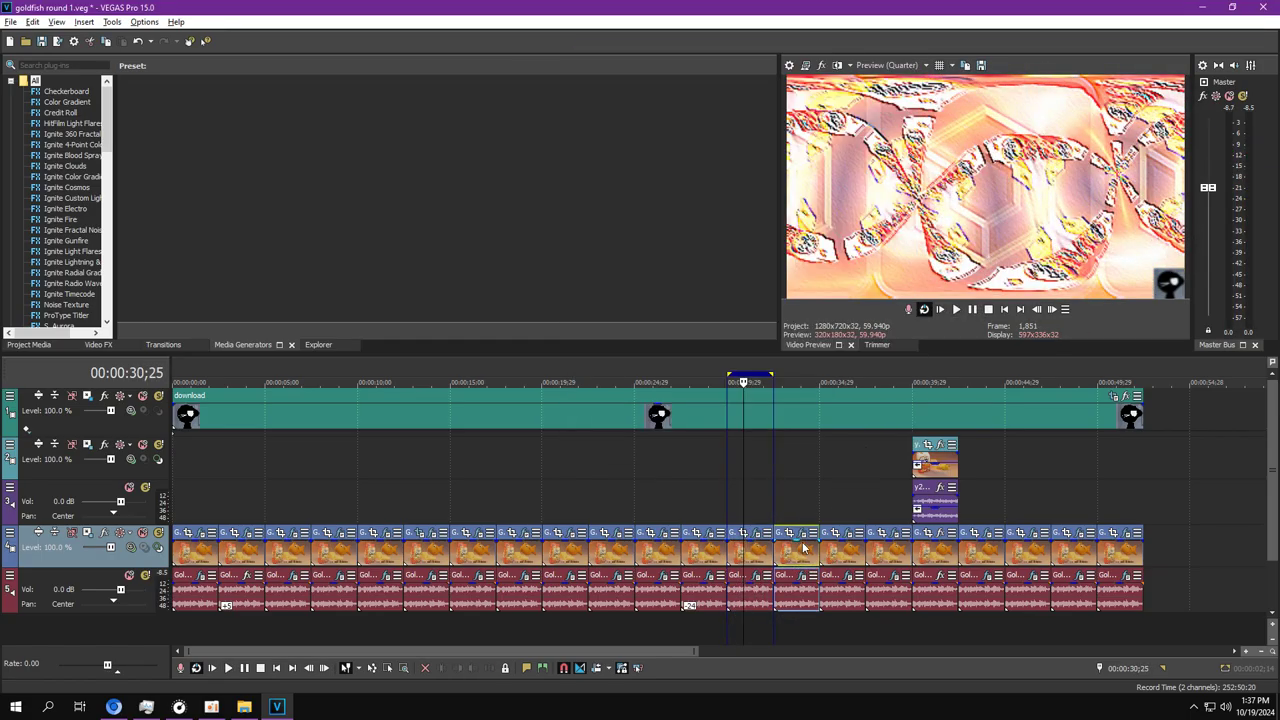
pyautogui.doubleClick(795, 554)
pyautogui.click(803, 533)
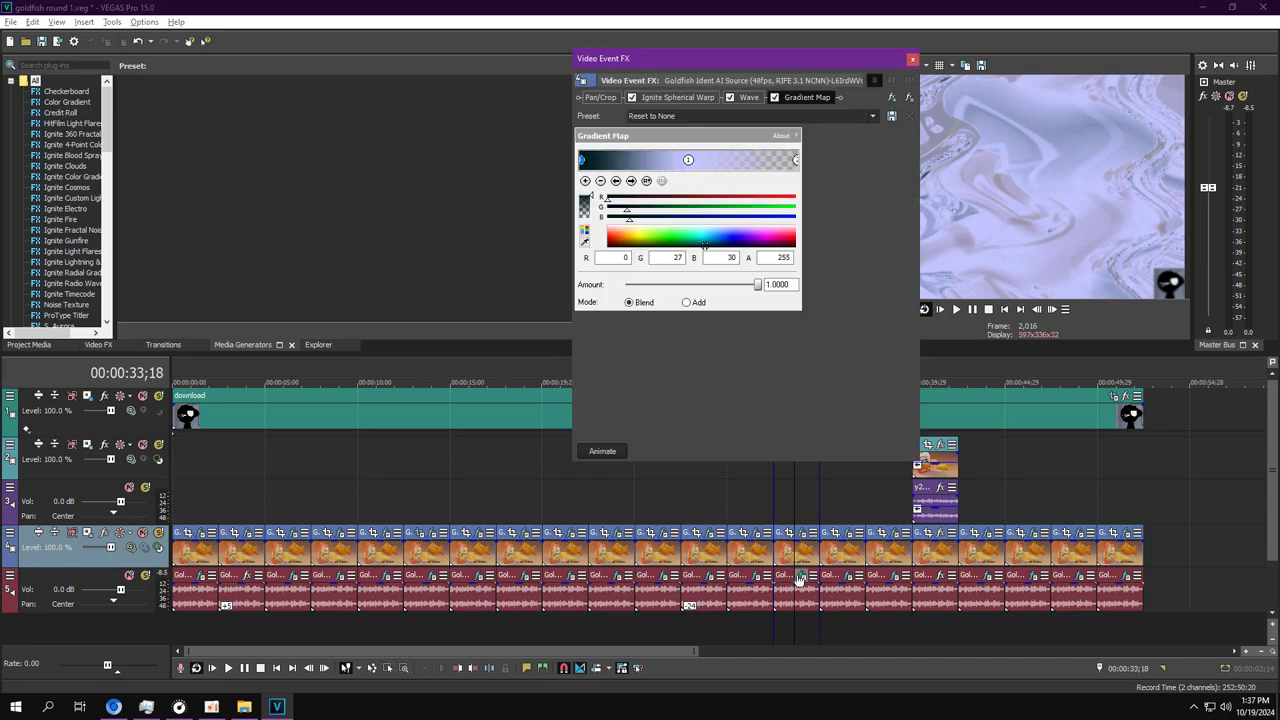
pyautogui.click(805, 576)
pyautogui.click(797, 101)
pyautogui.click(691, 98)
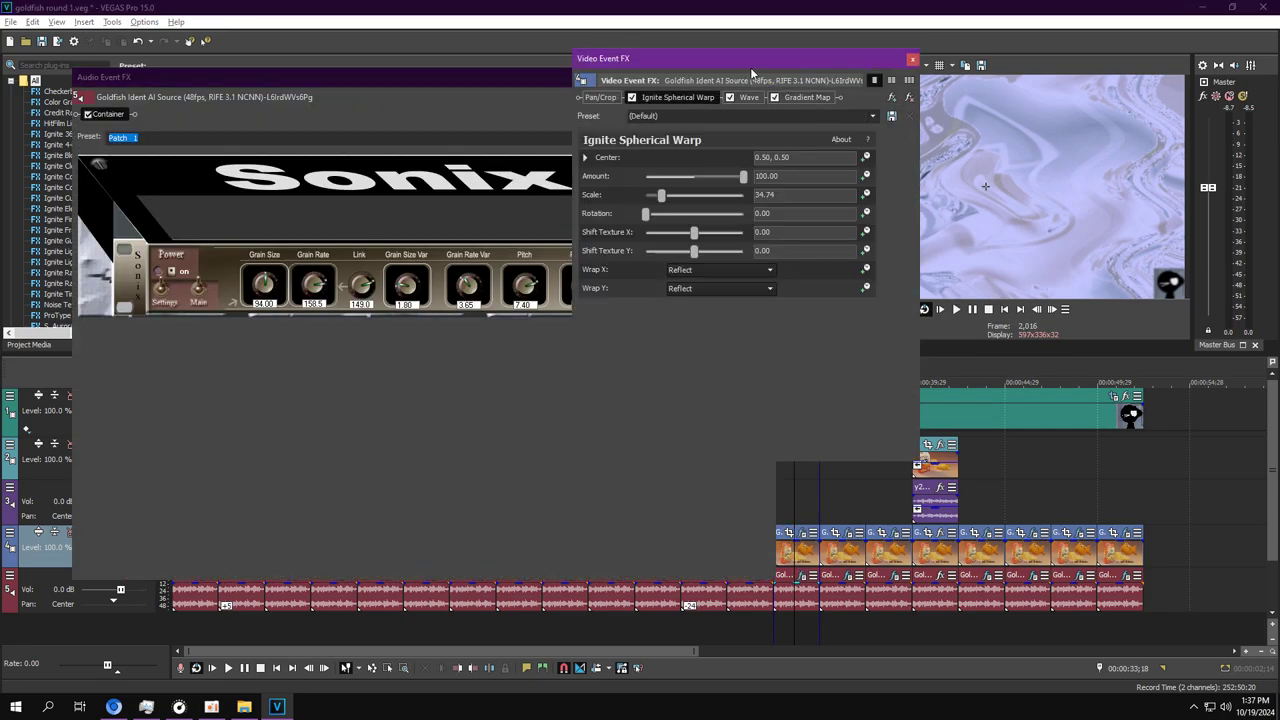
pyautogui.moveTo(750, 67); pyautogui.dragTo(795, 60)
pyautogui.click(586, 411)
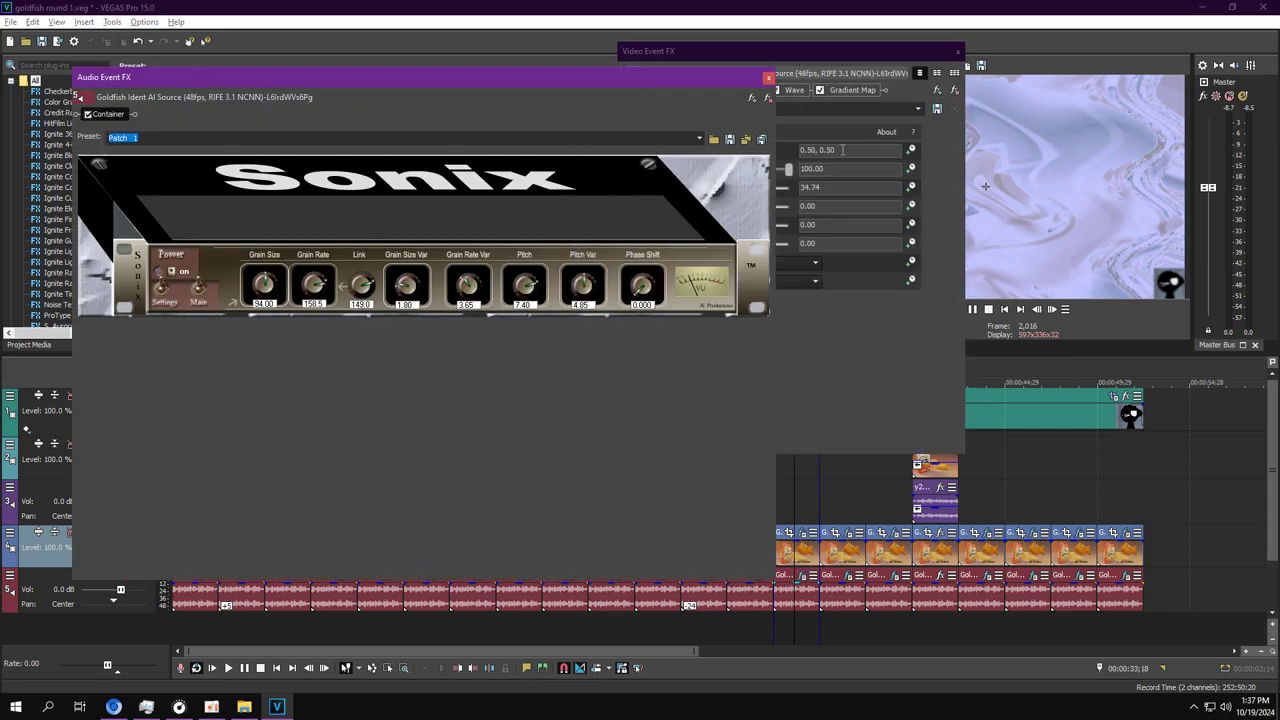
# Examine the fourteenth clip's Wave settings and the first two color points of its Gradient Map.
pyautogui.click(891, 46)
pyautogui.click(787, 91)
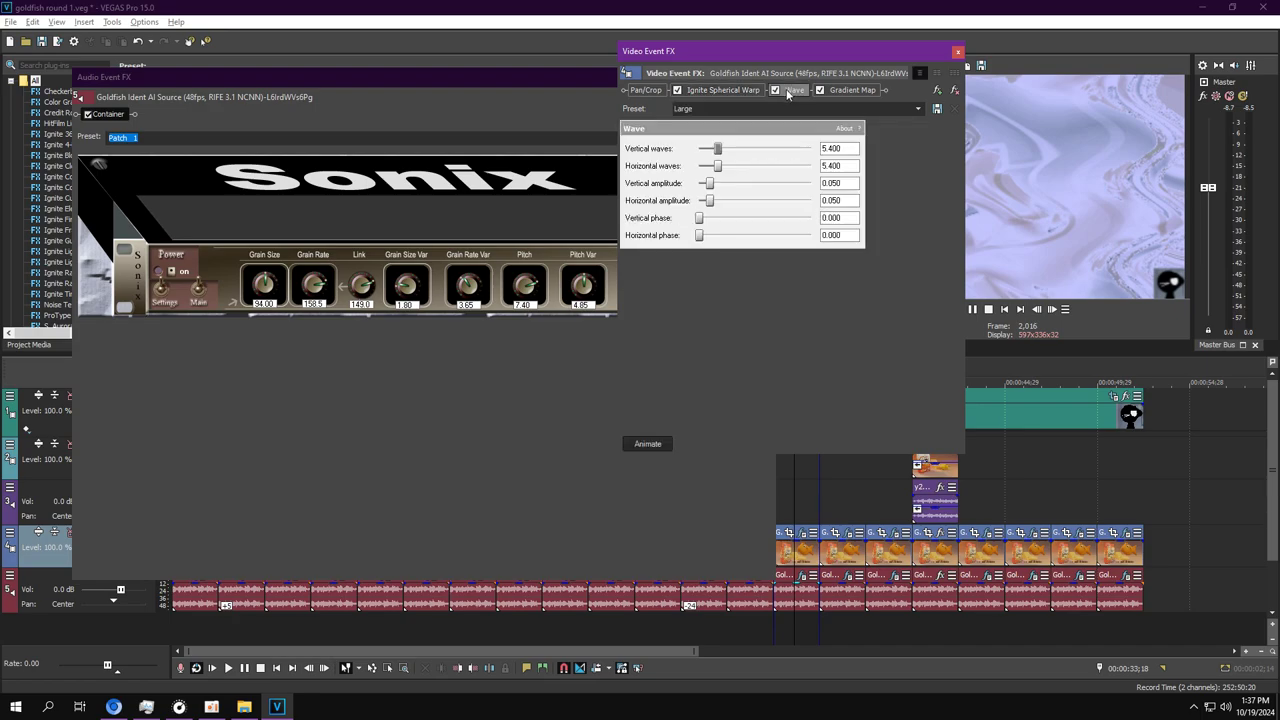
pyautogui.click(845, 91)
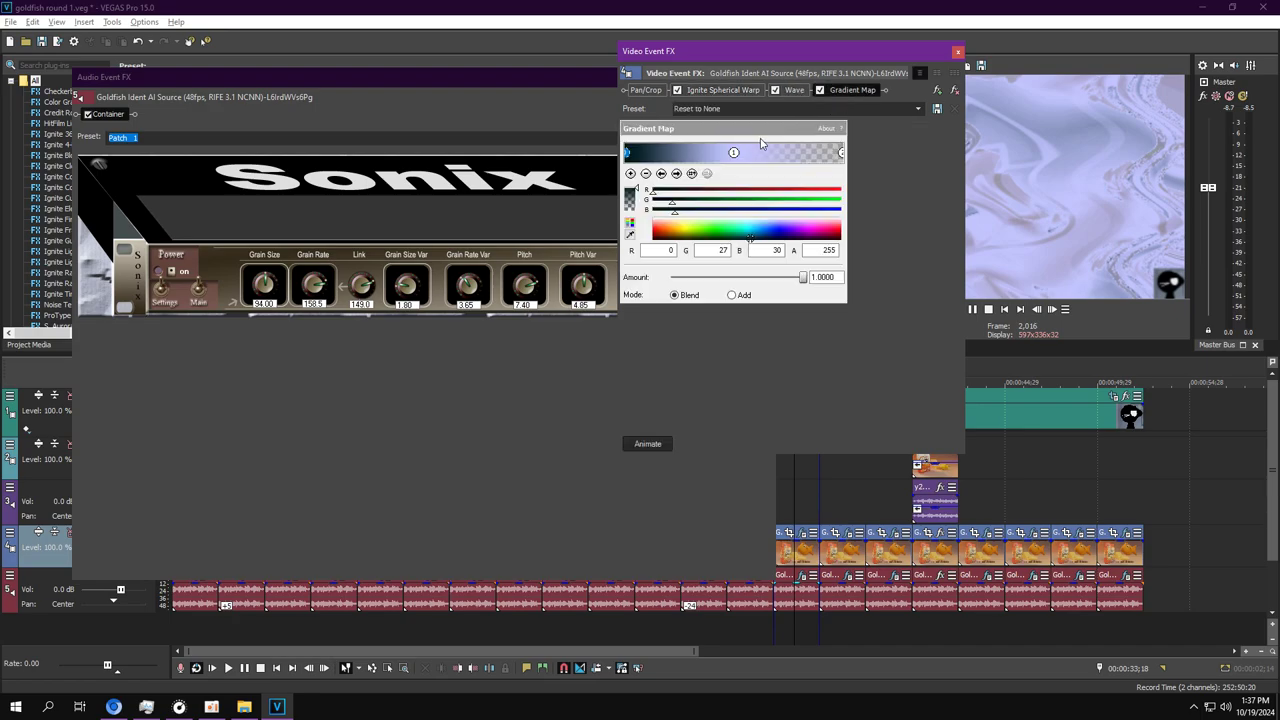
pyautogui.click(676, 173)
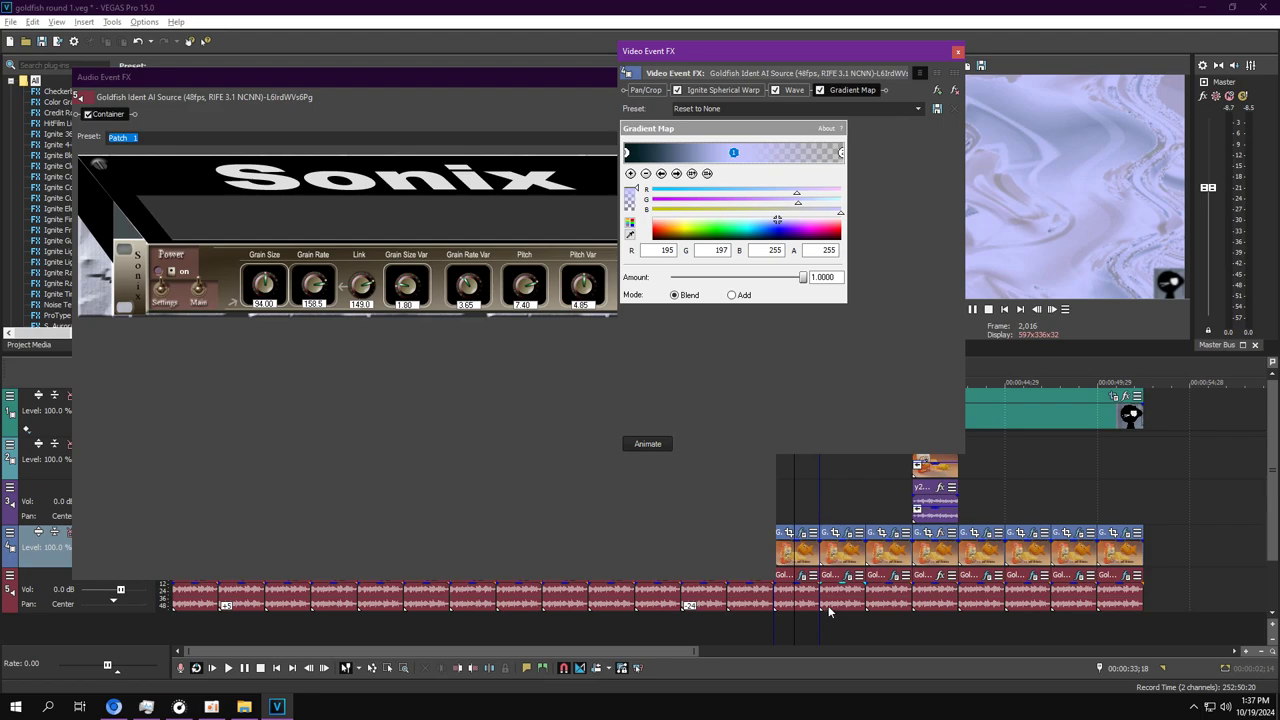
# Close the fourteenth clip's effect windows, then select and preview the fifteenth clip.
pyautogui.click(825, 620)
pyautogui.click(957, 51)
pyautogui.press('space')
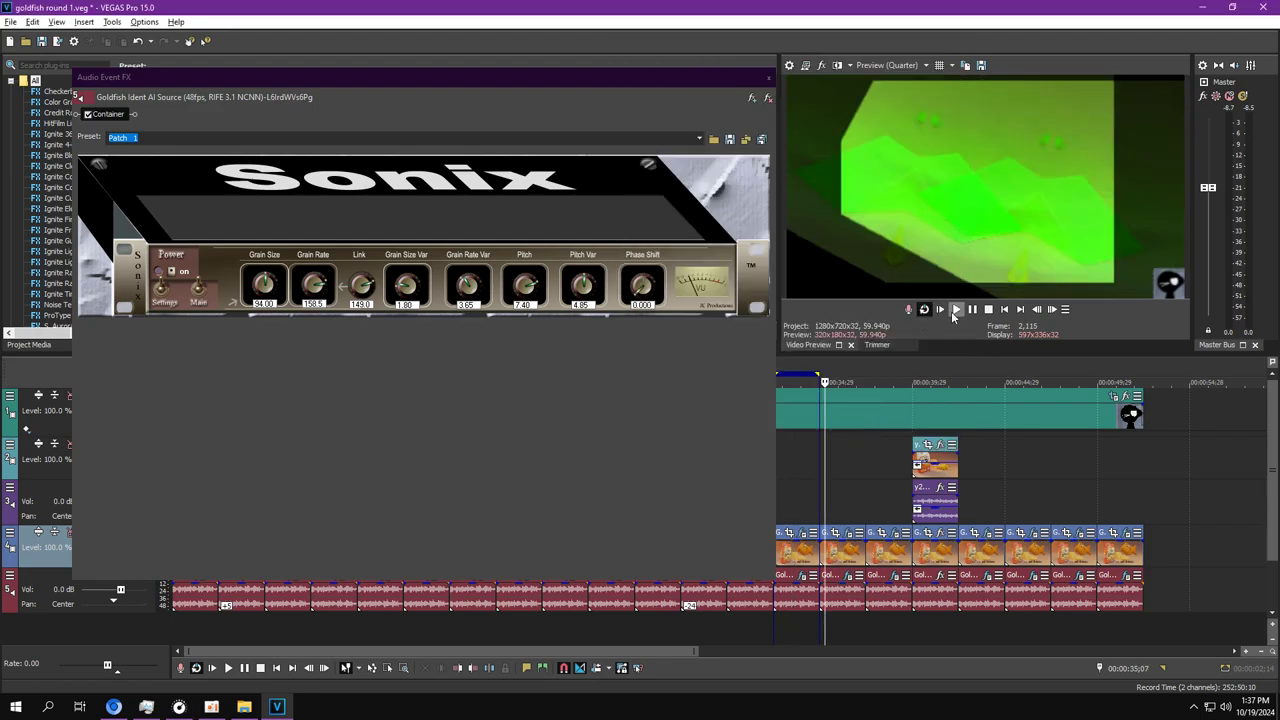
pyautogui.click(768, 77)
pyautogui.doubleClick(848, 590)
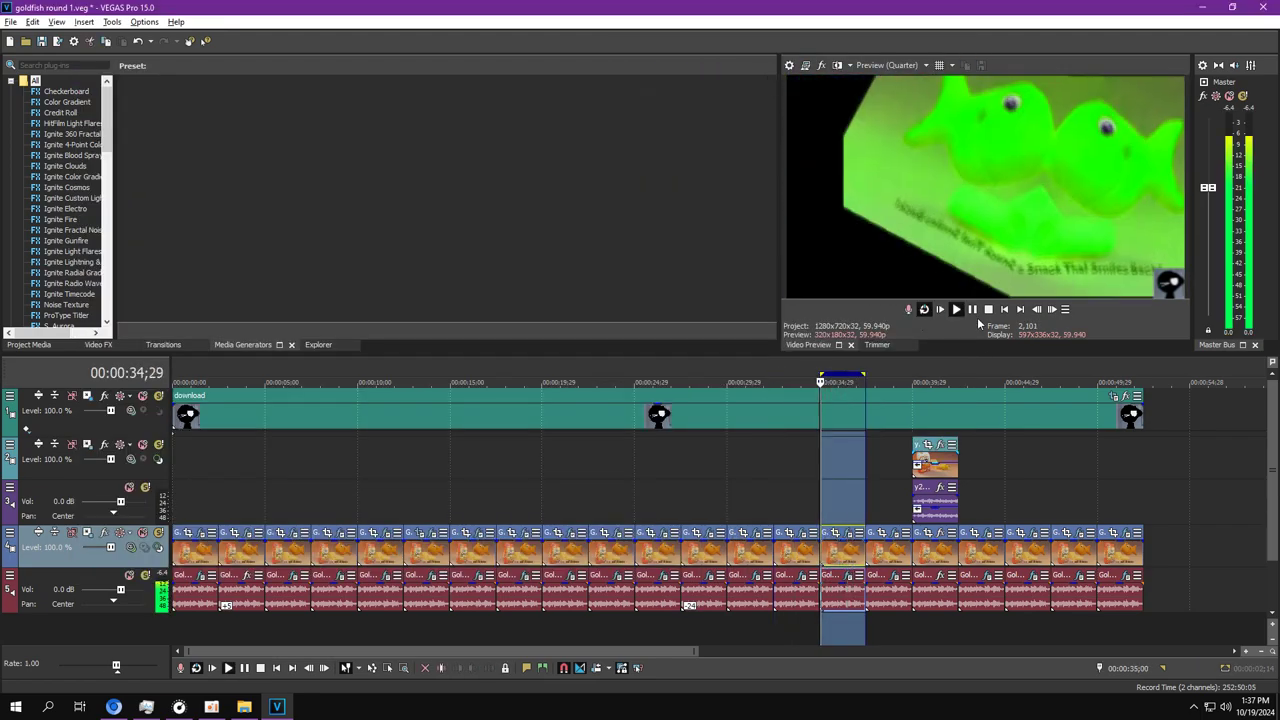
pyautogui.press('Return')
# Open the fifteenth clip's video and audio effects and examine the BingeNPurge, Mirror, NewBlue SP Active Camera and HSL Adjust settings.
pyautogui.click(846, 533)
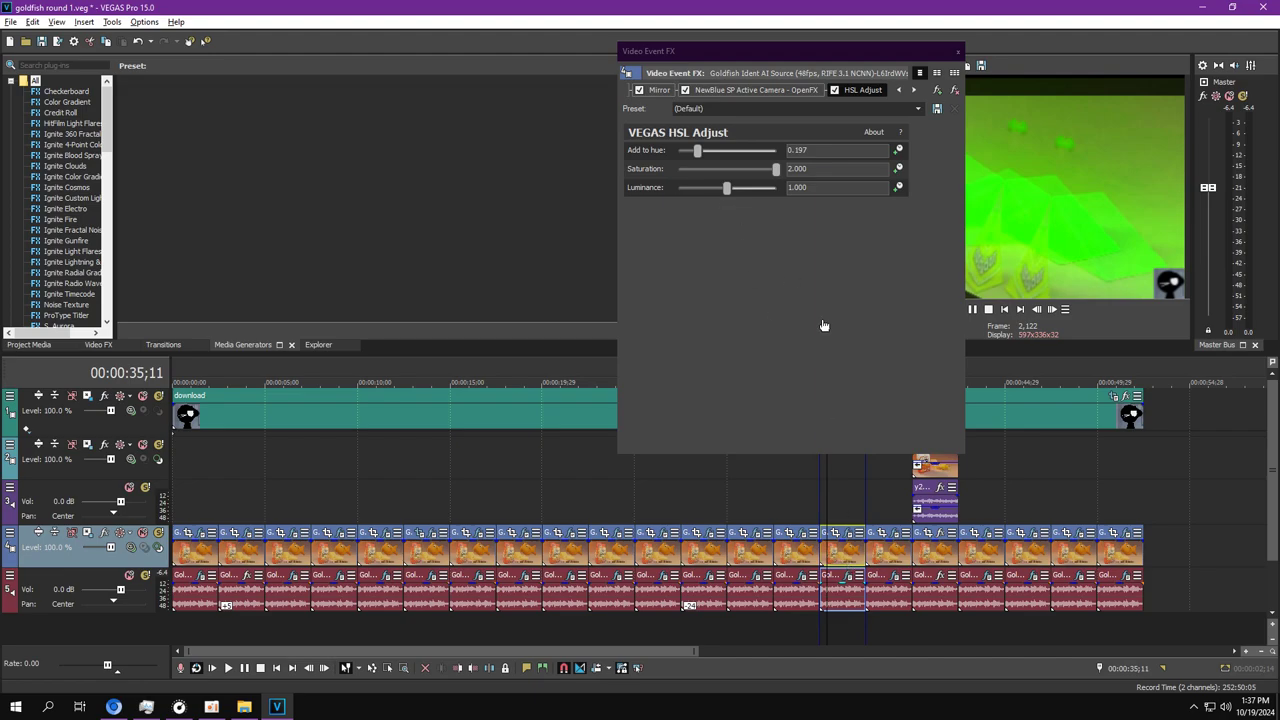
pyautogui.click(863, 371)
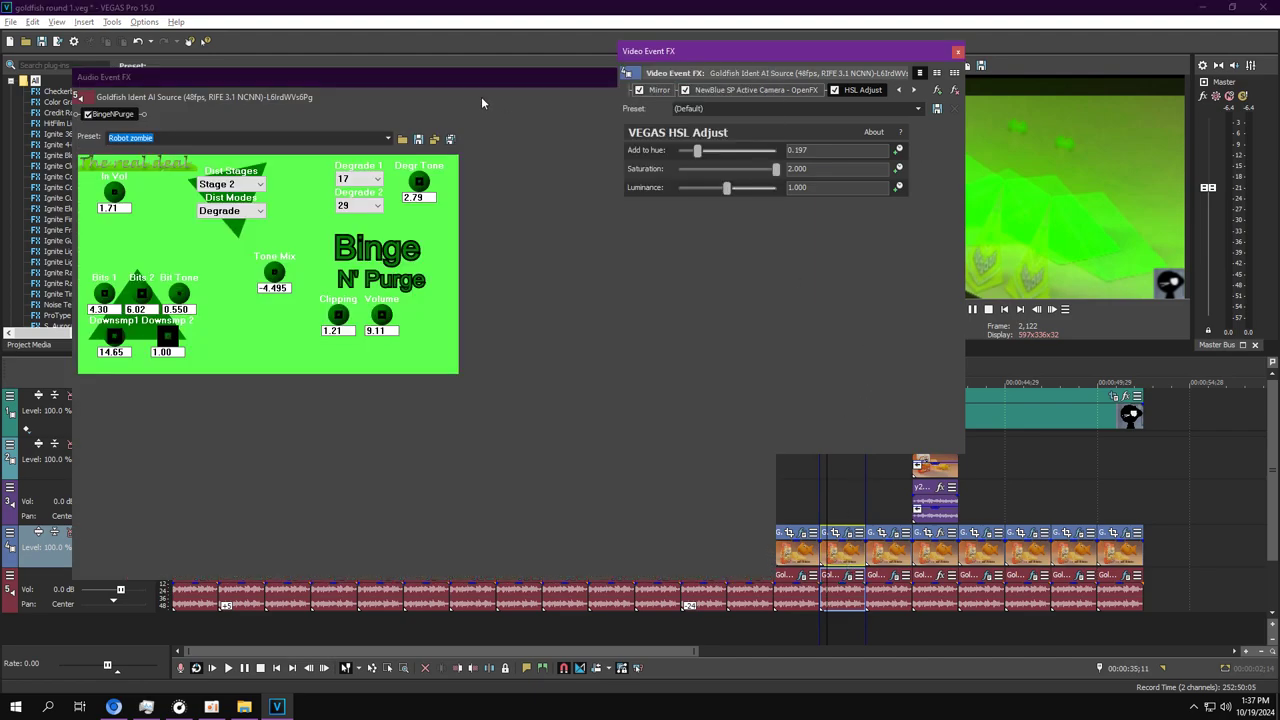
pyautogui.click(657, 89)
pyautogui.click(897, 90)
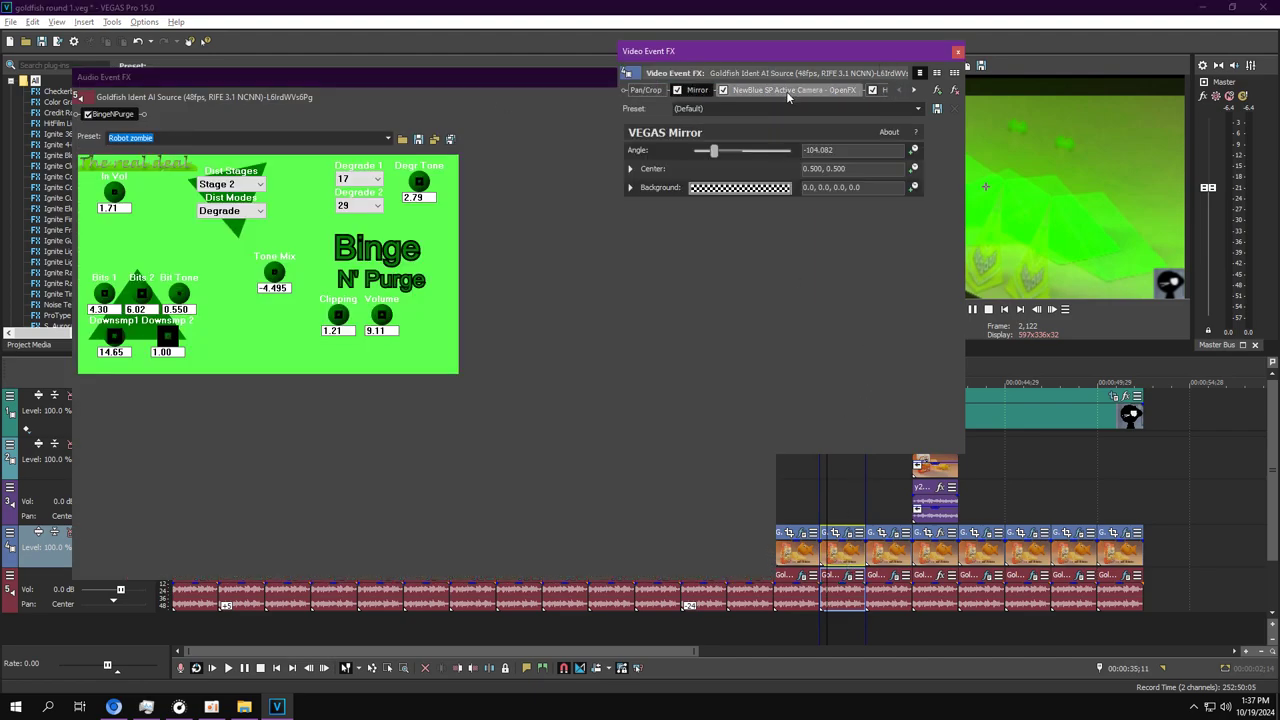
pyautogui.click(802, 87)
pyautogui.click(913, 90)
pyautogui.click(913, 90)
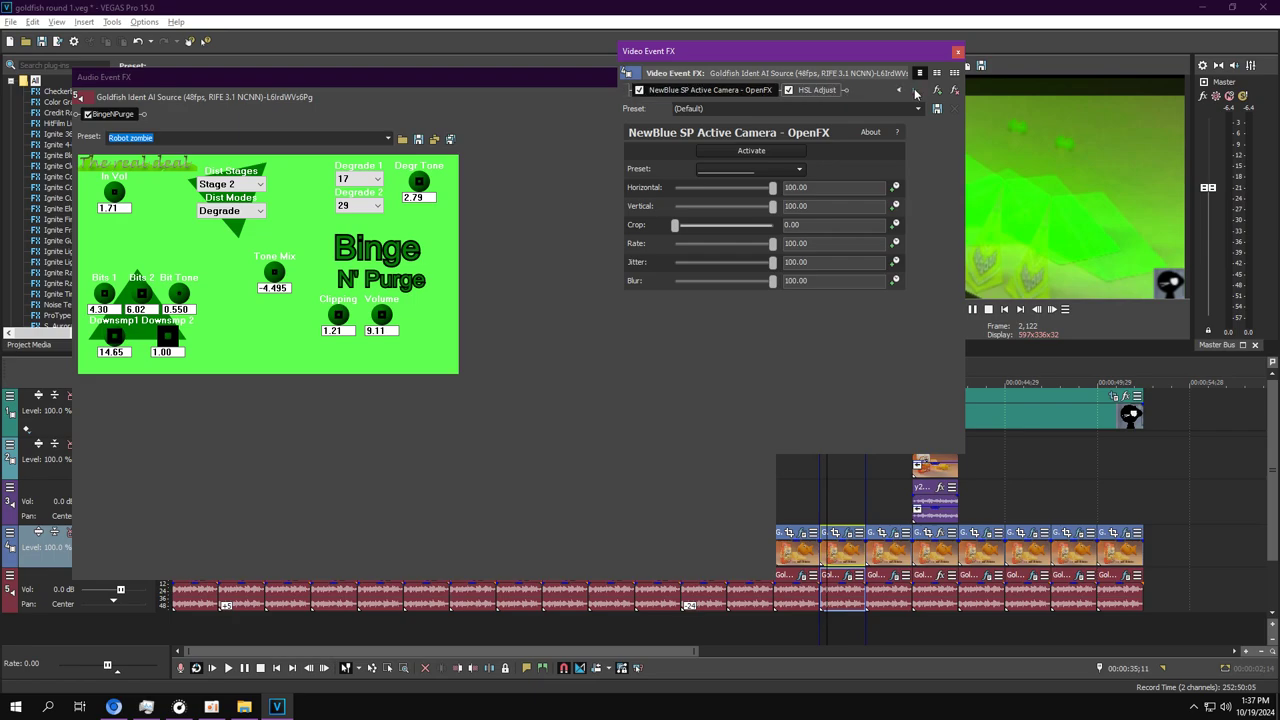
pyautogui.click(808, 91)
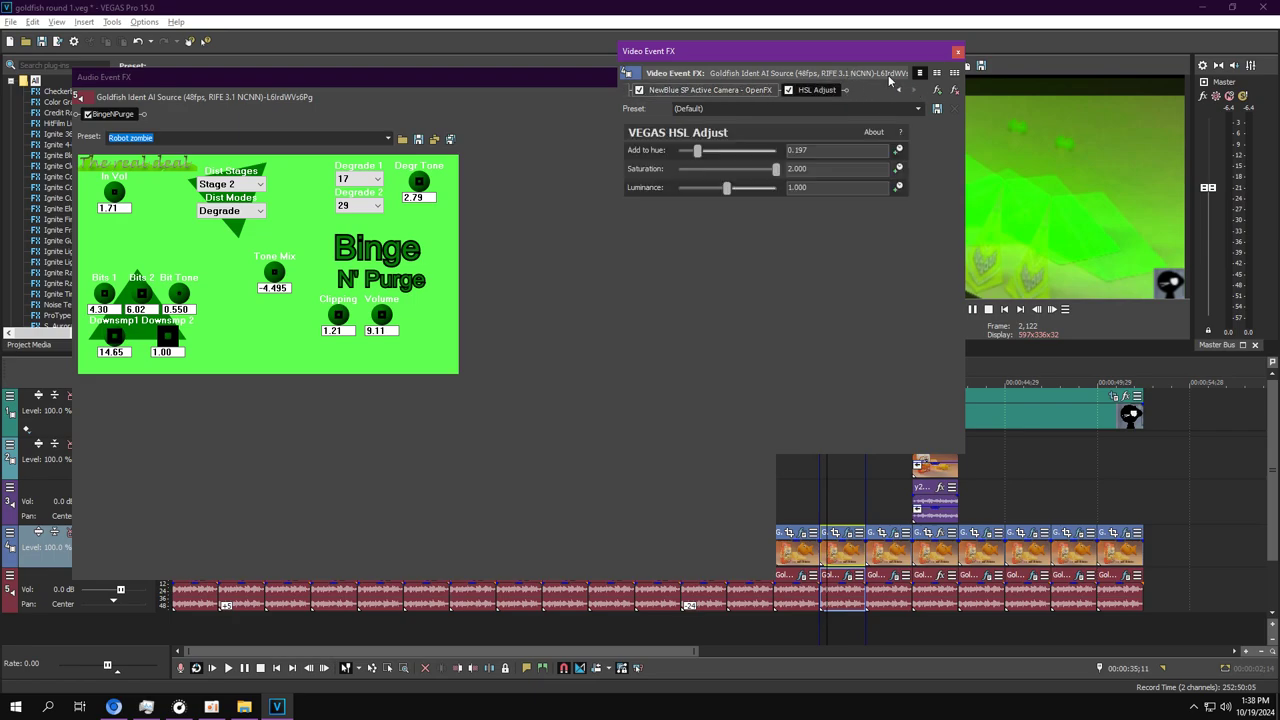
# Close the fifteenth clip's effect windows, then select and preview the sixteenth clip.
pyautogui.click(957, 52)
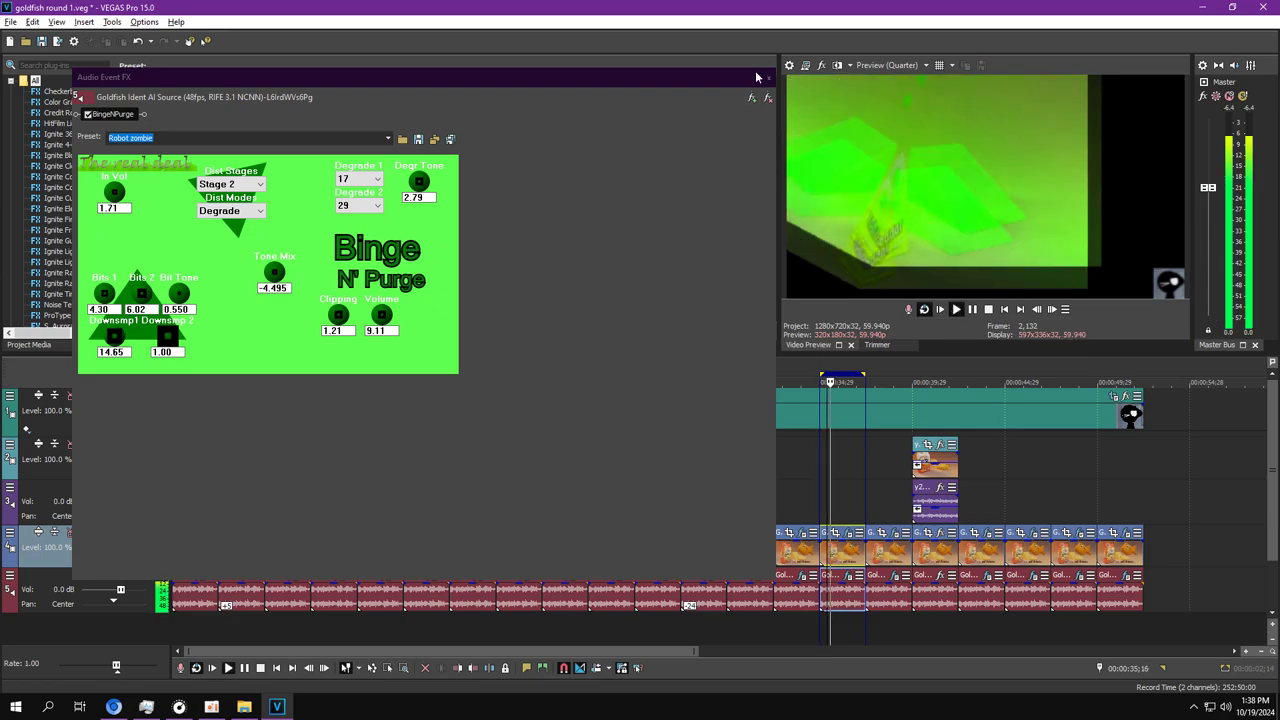
pyautogui.click(770, 76)
pyautogui.doubleClick(884, 556)
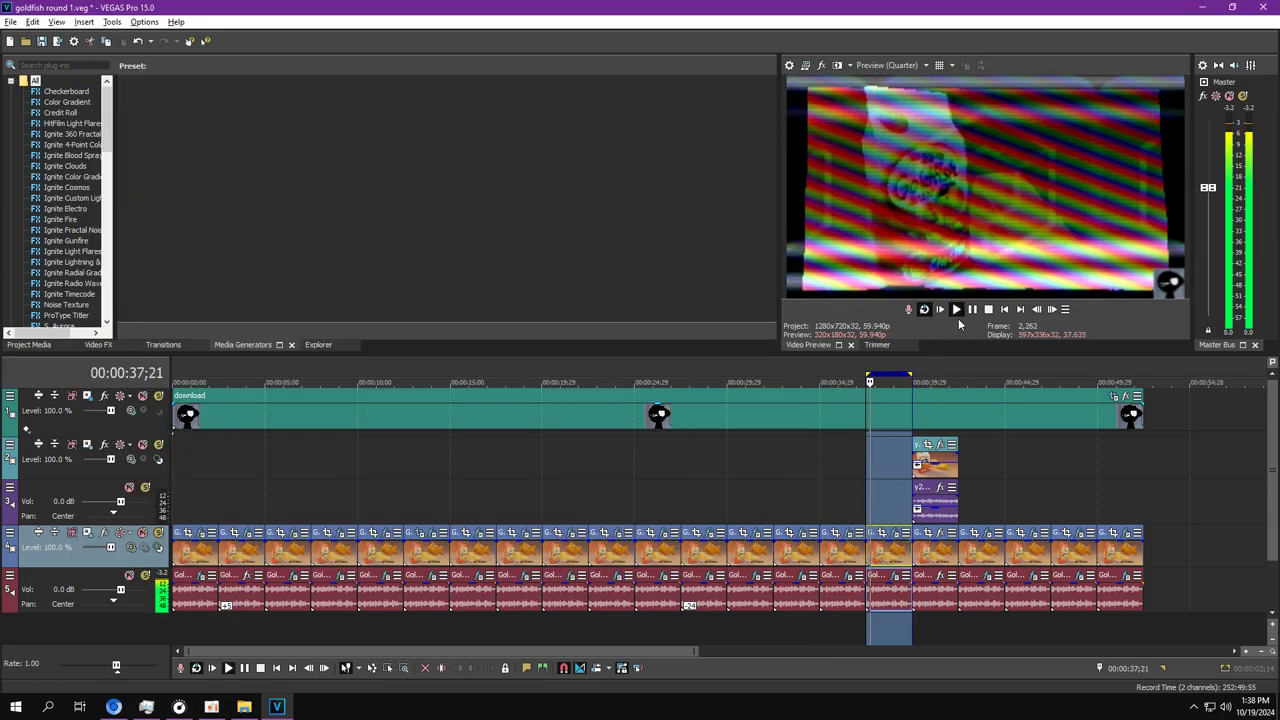
pyautogui.click(971, 309)
# Open the sixteenth clip's video and audio effects and examine the Ignite Parallax and Classic Flanger settings.
pyautogui.click(893, 532)
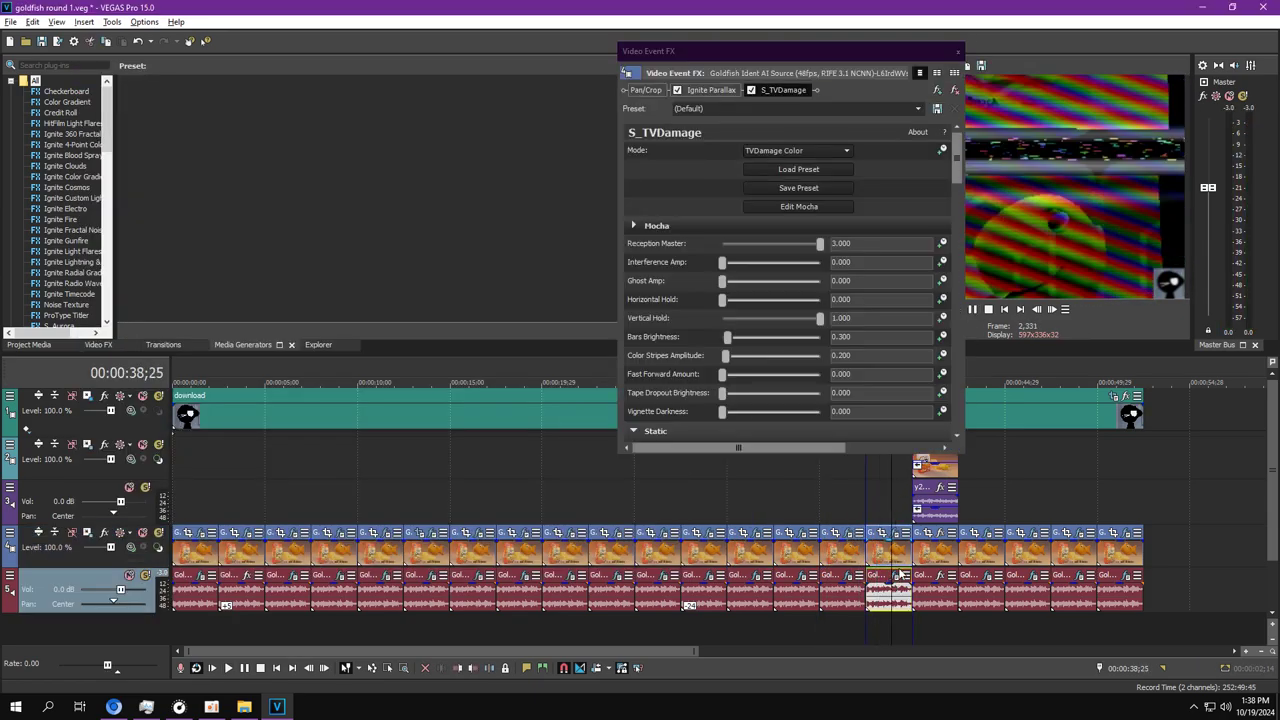
pyautogui.click(890, 576)
pyautogui.click(824, 92)
pyautogui.click(724, 89)
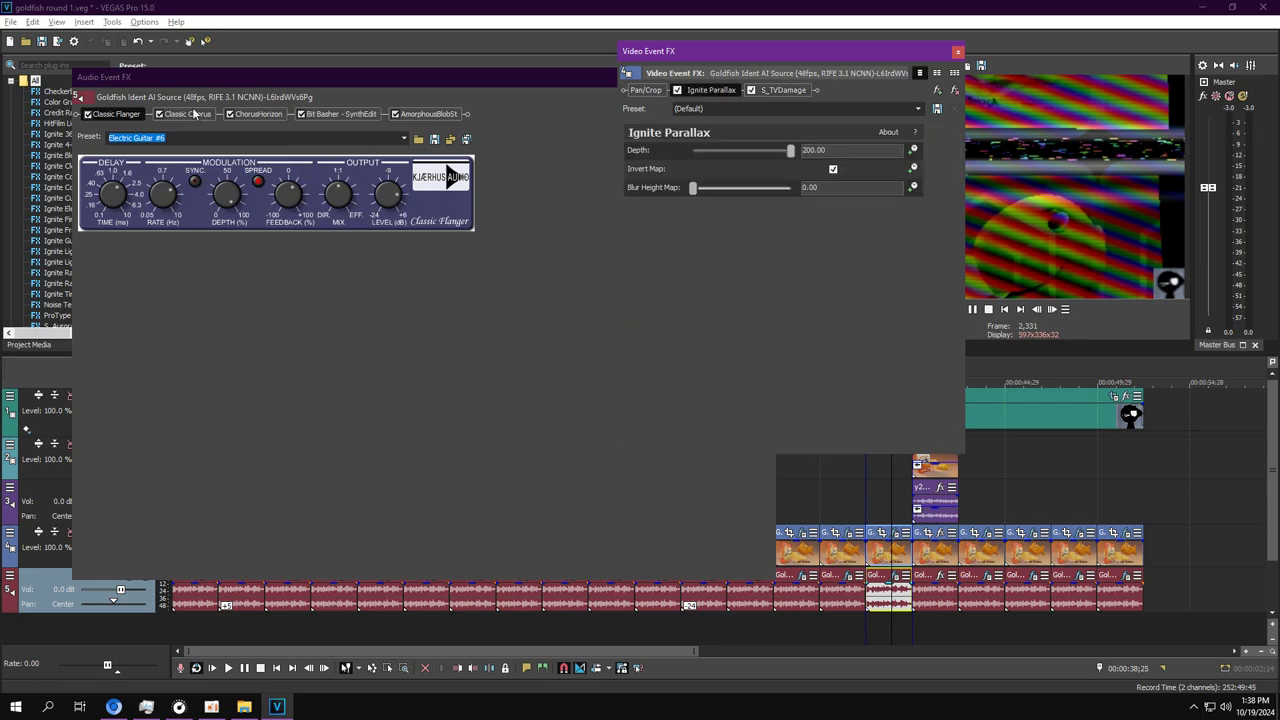
# Examine the sixteenth clip's S_TVDamage settings and its Classic Chorus, ChorusHorizon, Bit Basher and AmorphousBlobSt audio effects.
pyautogui.click(190, 114)
pyautogui.click(783, 89)
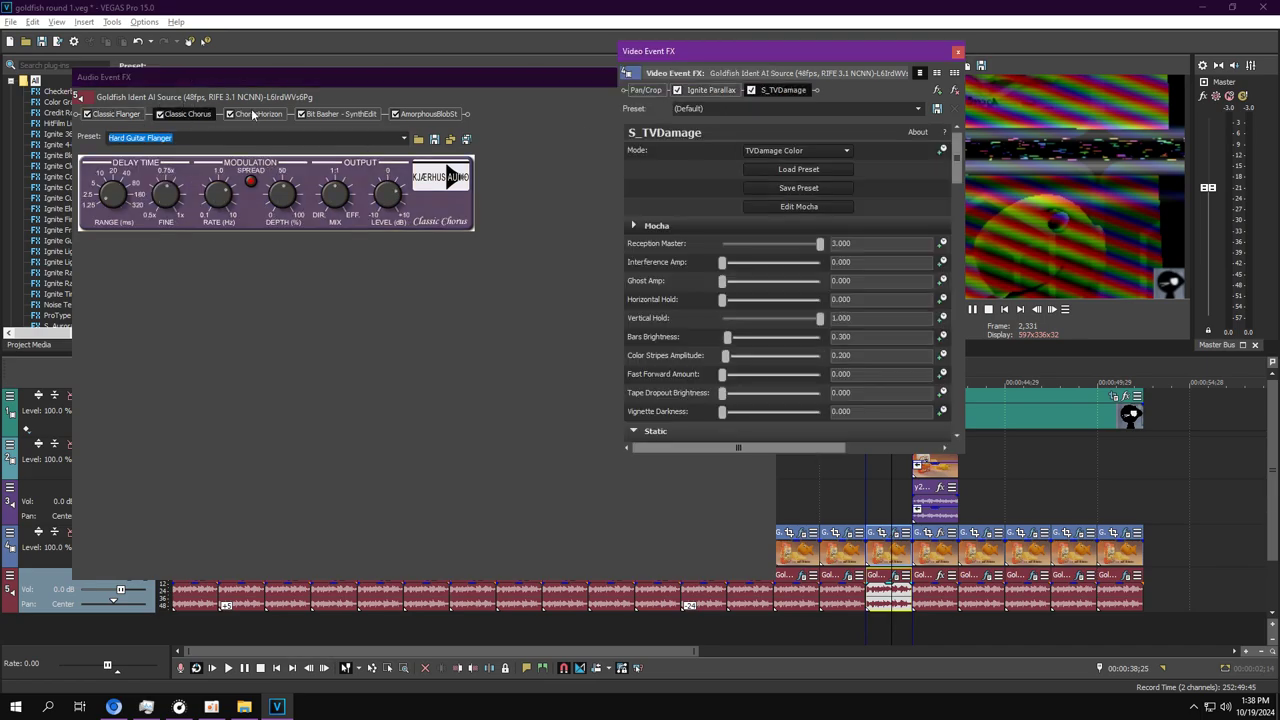
pyautogui.click(254, 114)
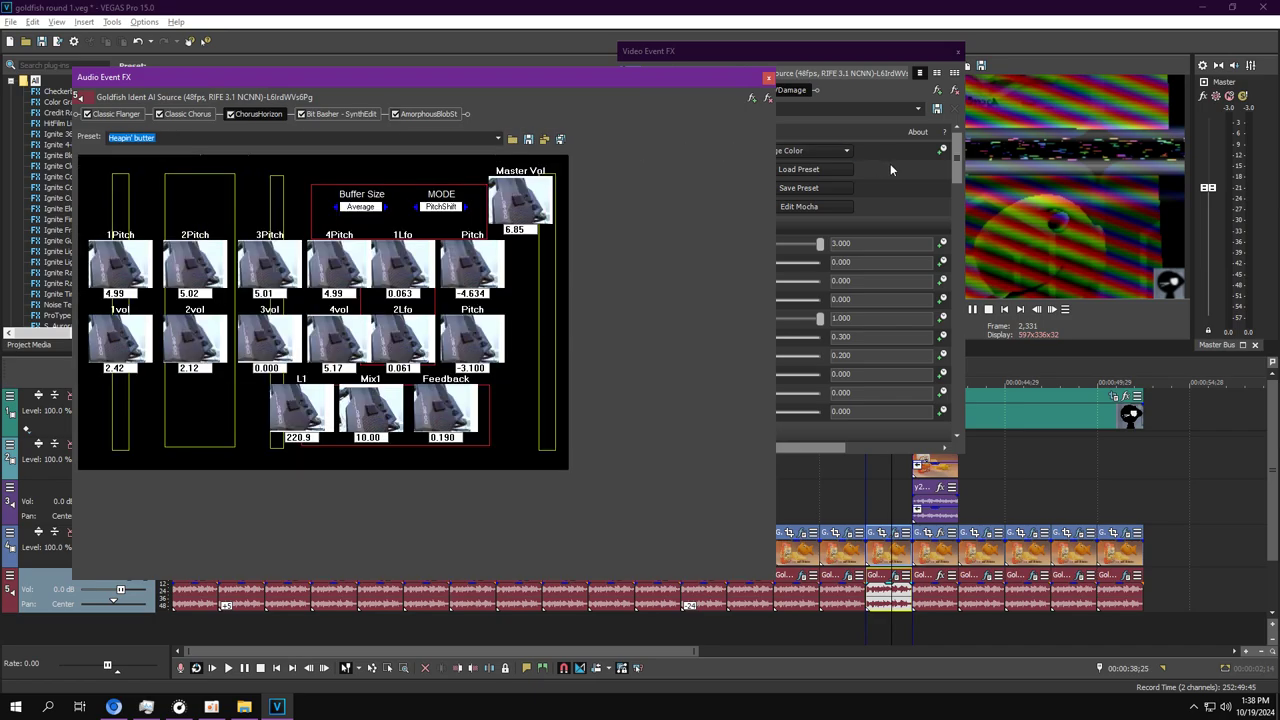
pyautogui.moveTo(956, 157); pyautogui.dragTo(955, 224)
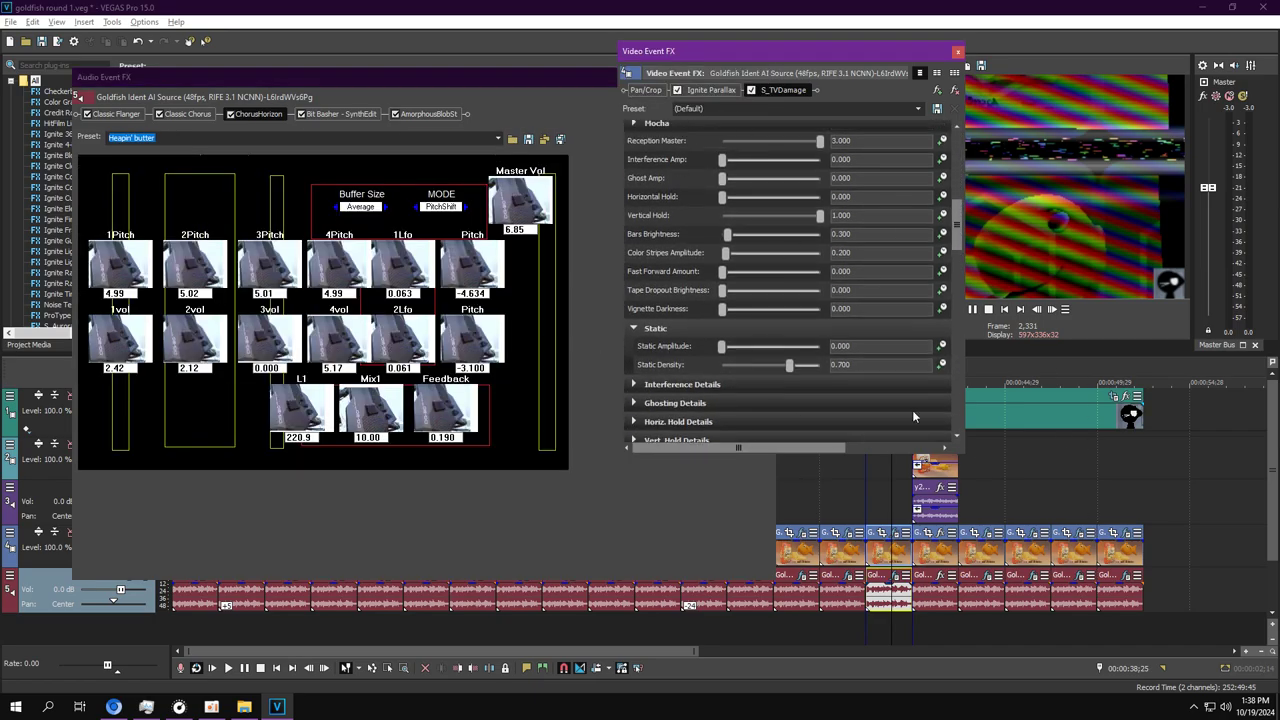
pyautogui.click(346, 119)
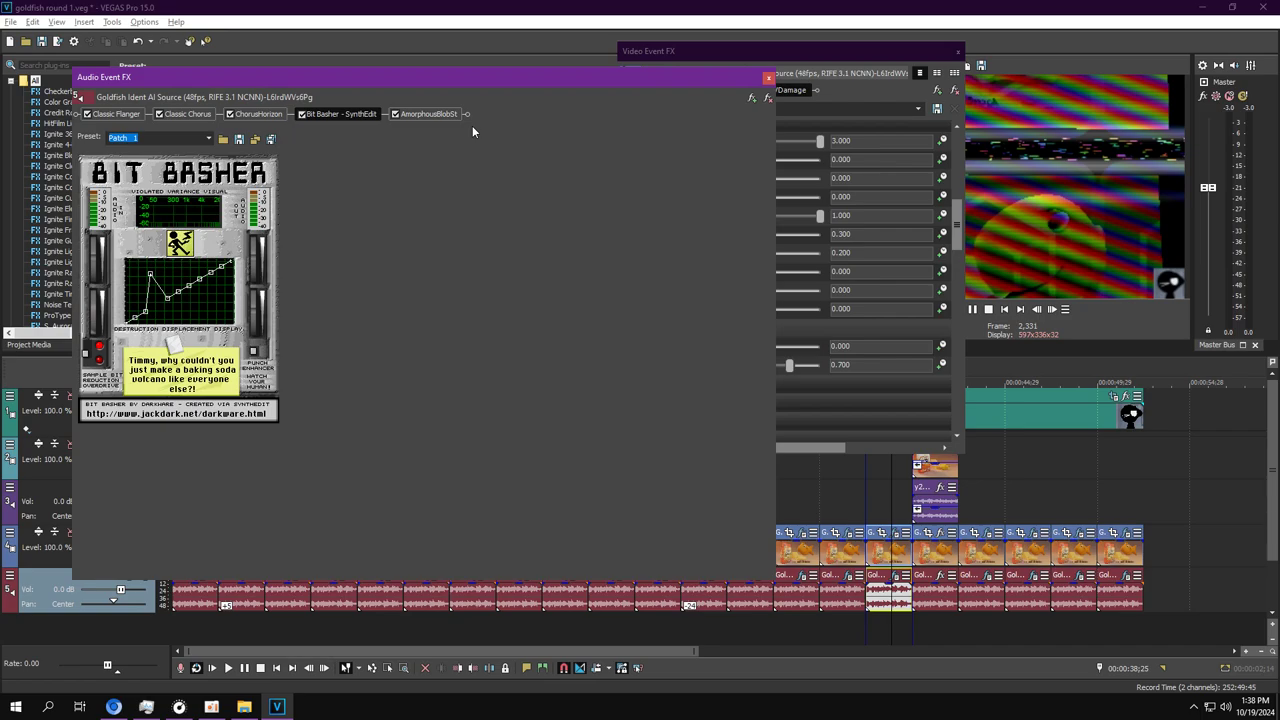
pyautogui.click(411, 116)
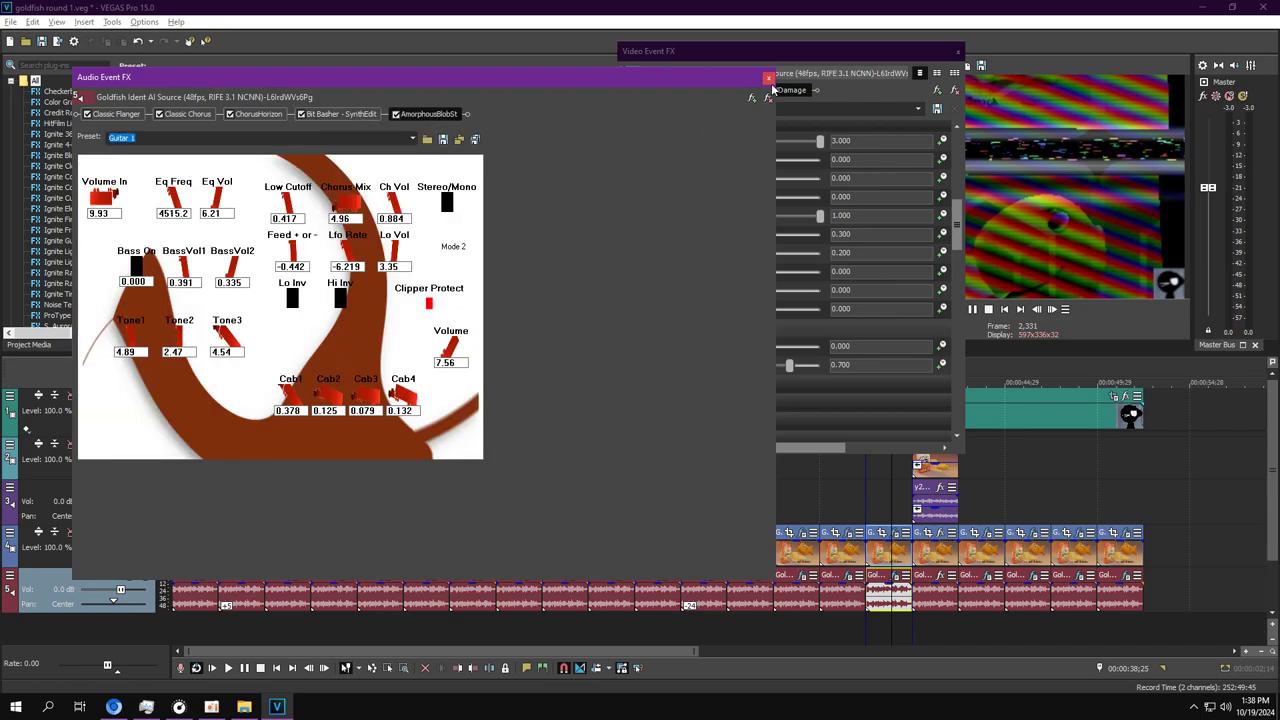
# Close the sixteenth clip's effect windows, then select and preview the overlay clip stacked above the seventeenth clip.
pyautogui.click(768, 80)
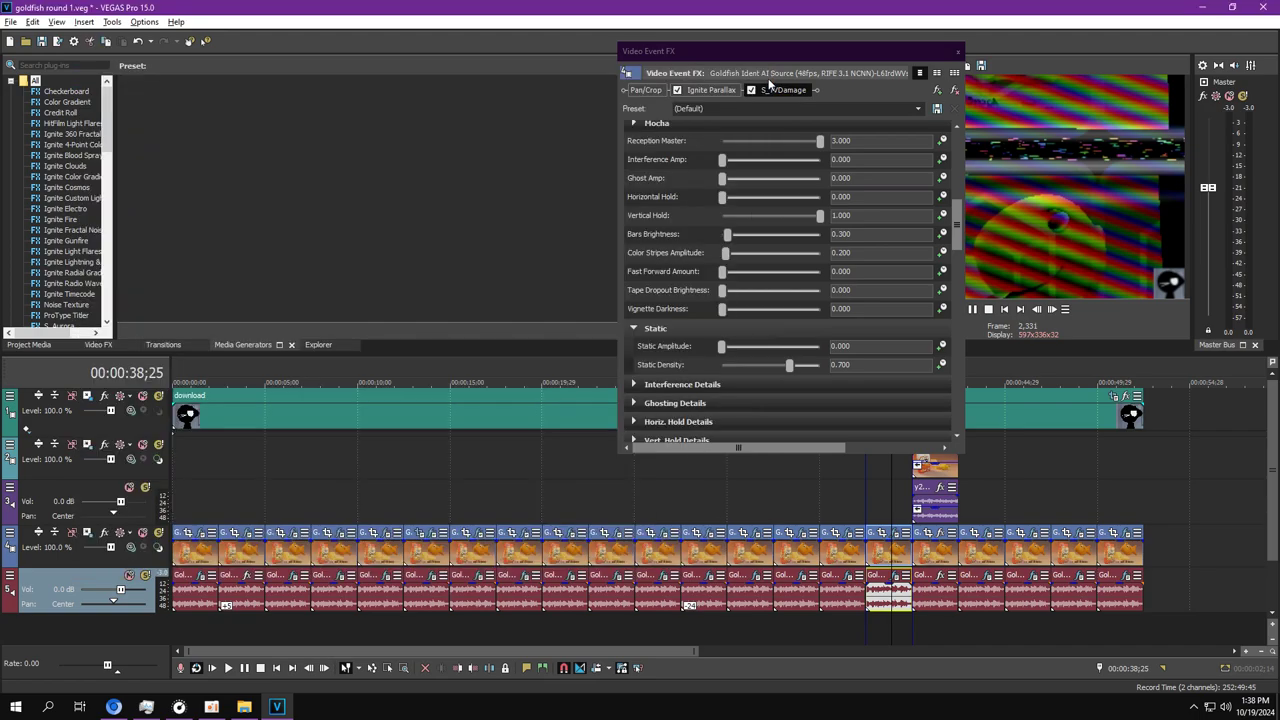
pyautogui.click(958, 50)
pyautogui.click(956, 310)
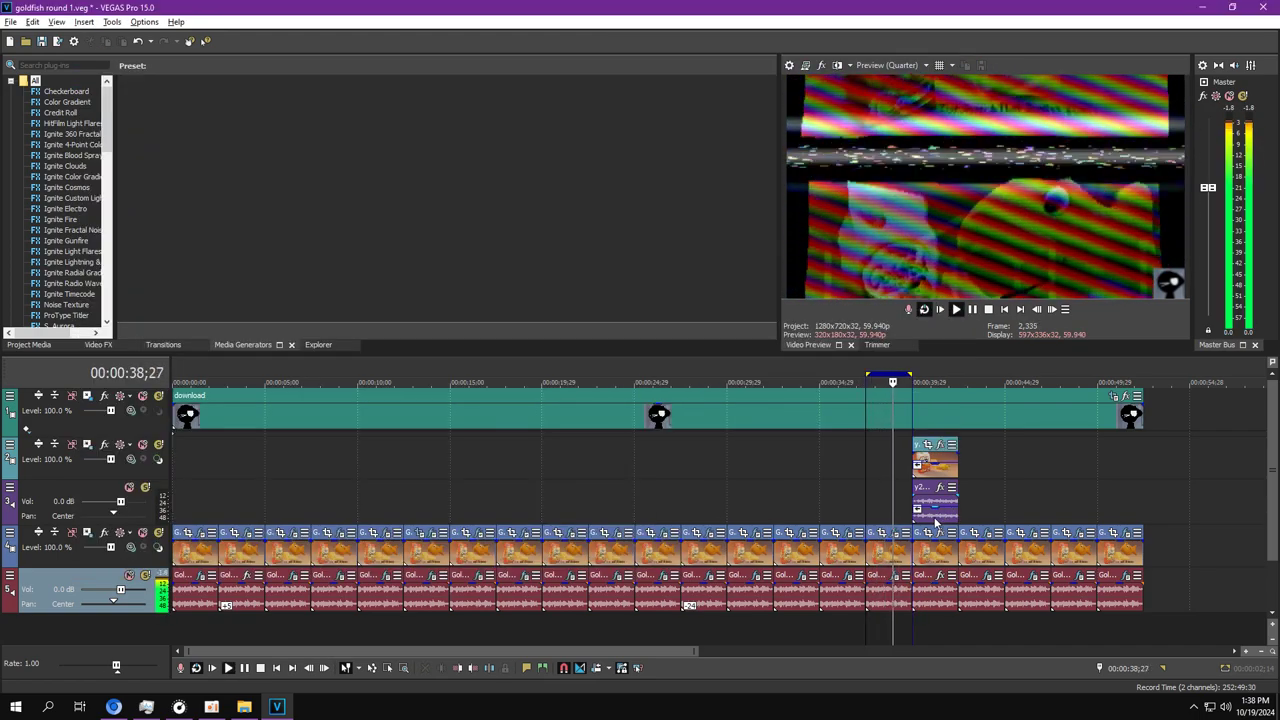
pyautogui.doubleClick(950, 510)
pyautogui.click(969, 311)
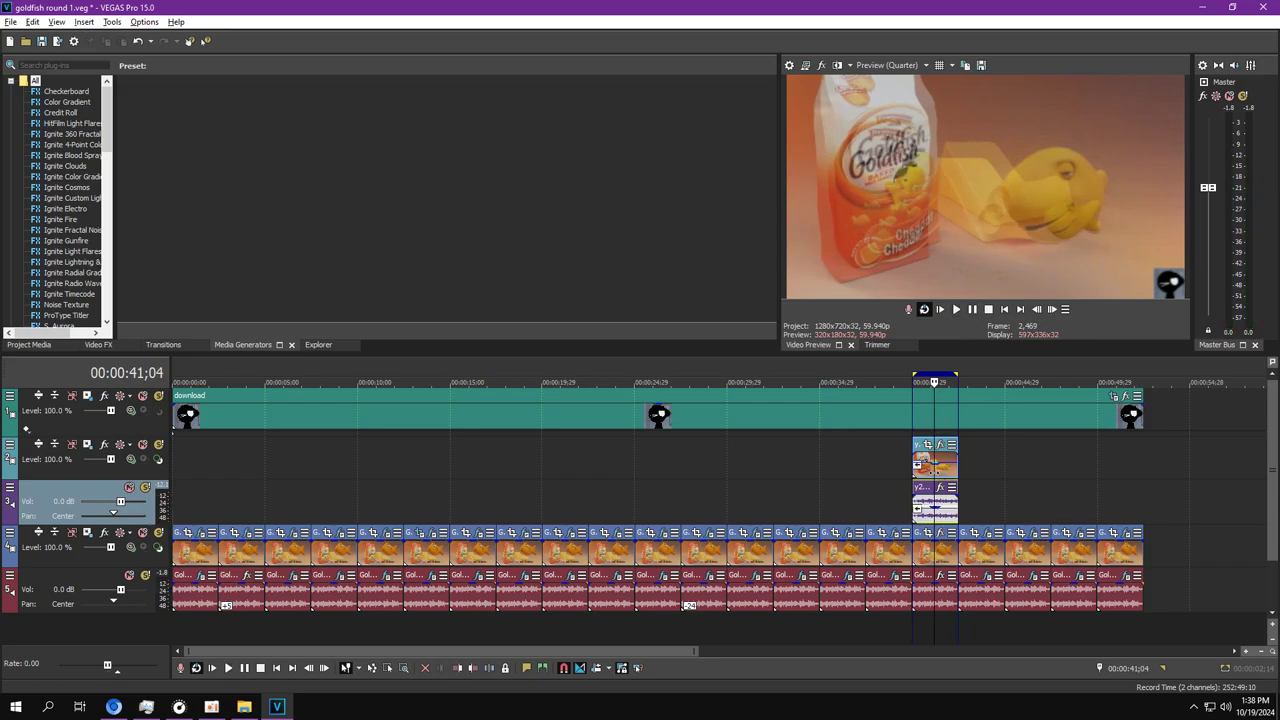
# Check the Reverse setting and the opacity level of the overlay clip above the seventeenth clip.
pyautogui.rightClick(934, 462)
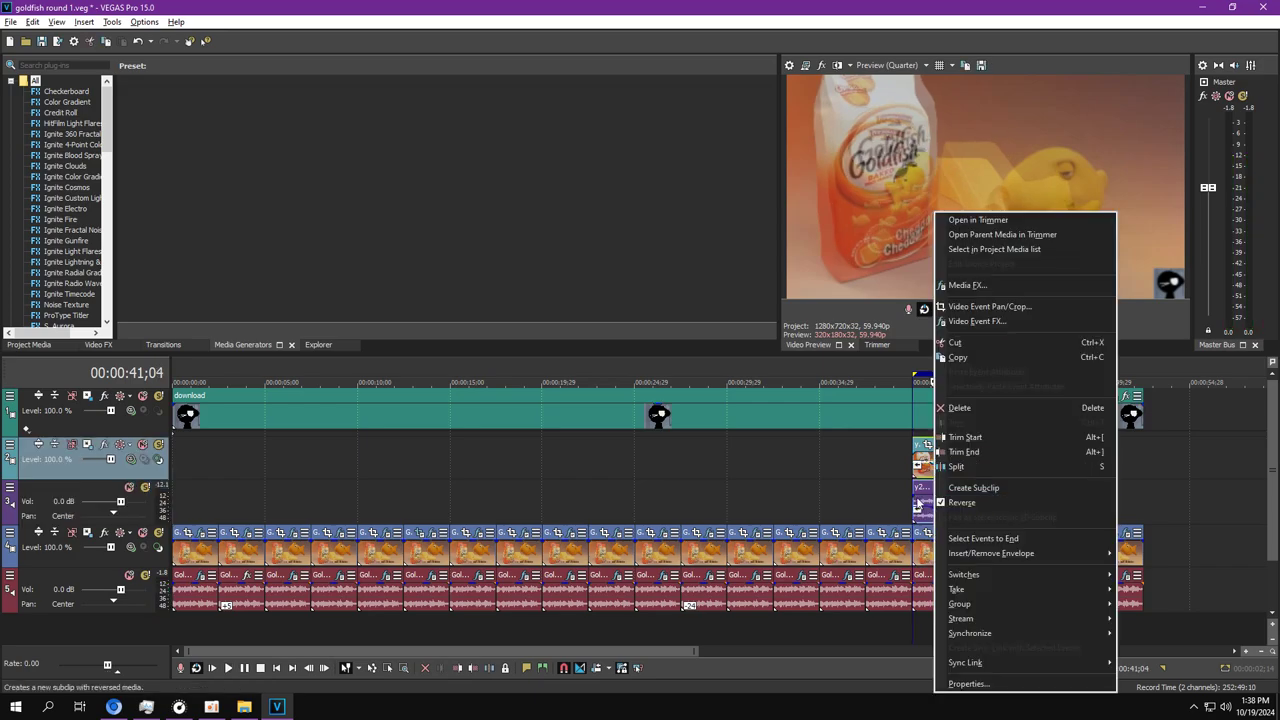
pyautogui.rightClick(920, 502)
pyautogui.click(853, 443)
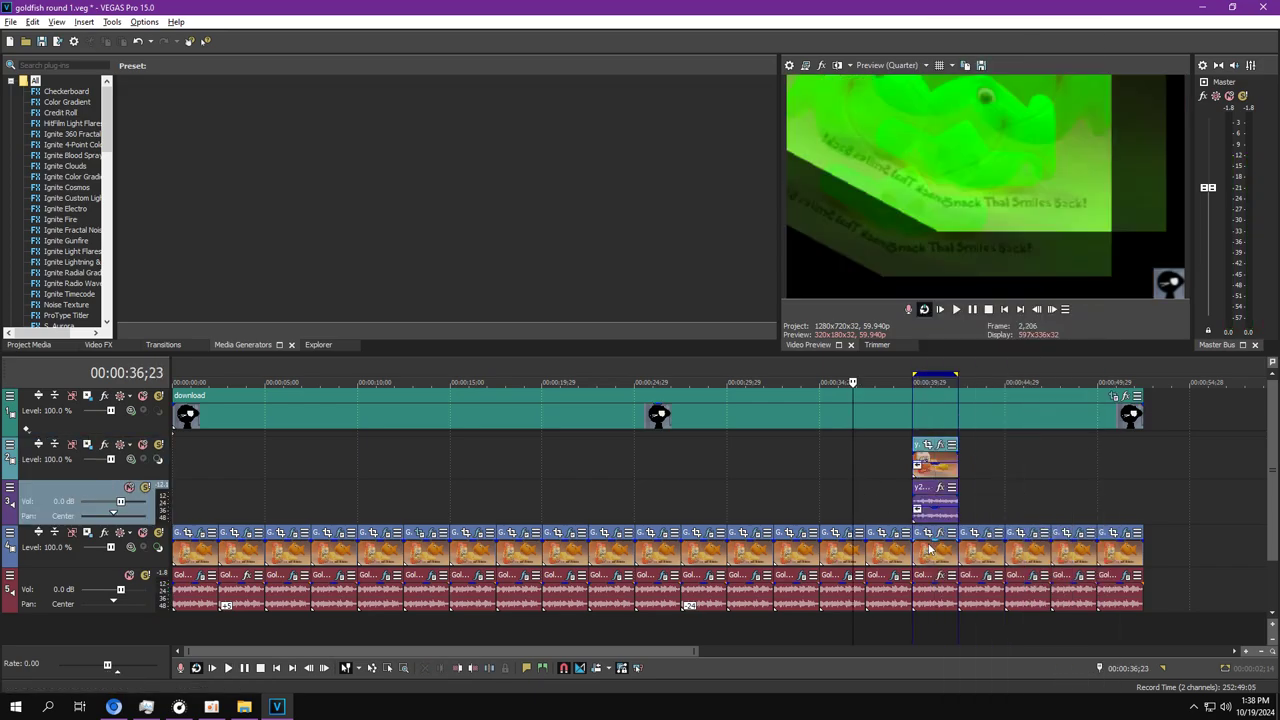
pyautogui.click(920, 651)
pyautogui.click(399, 637)
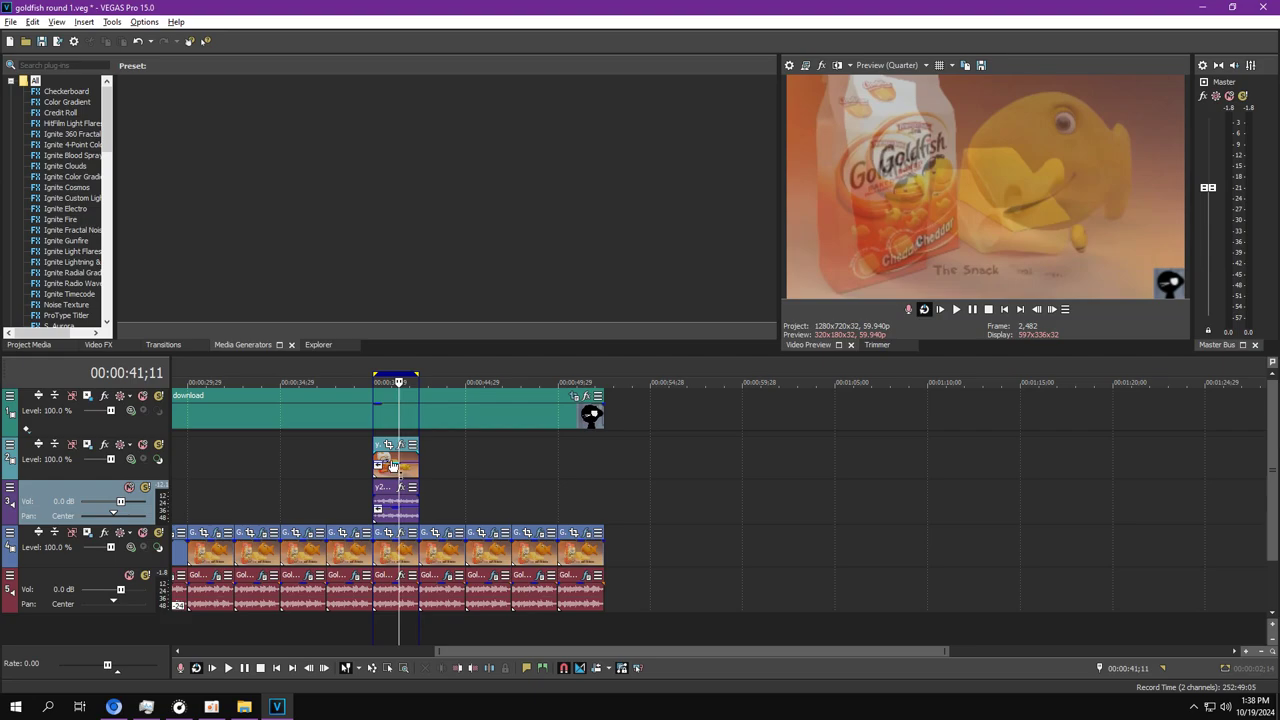
pyautogui.moveTo(397, 466)
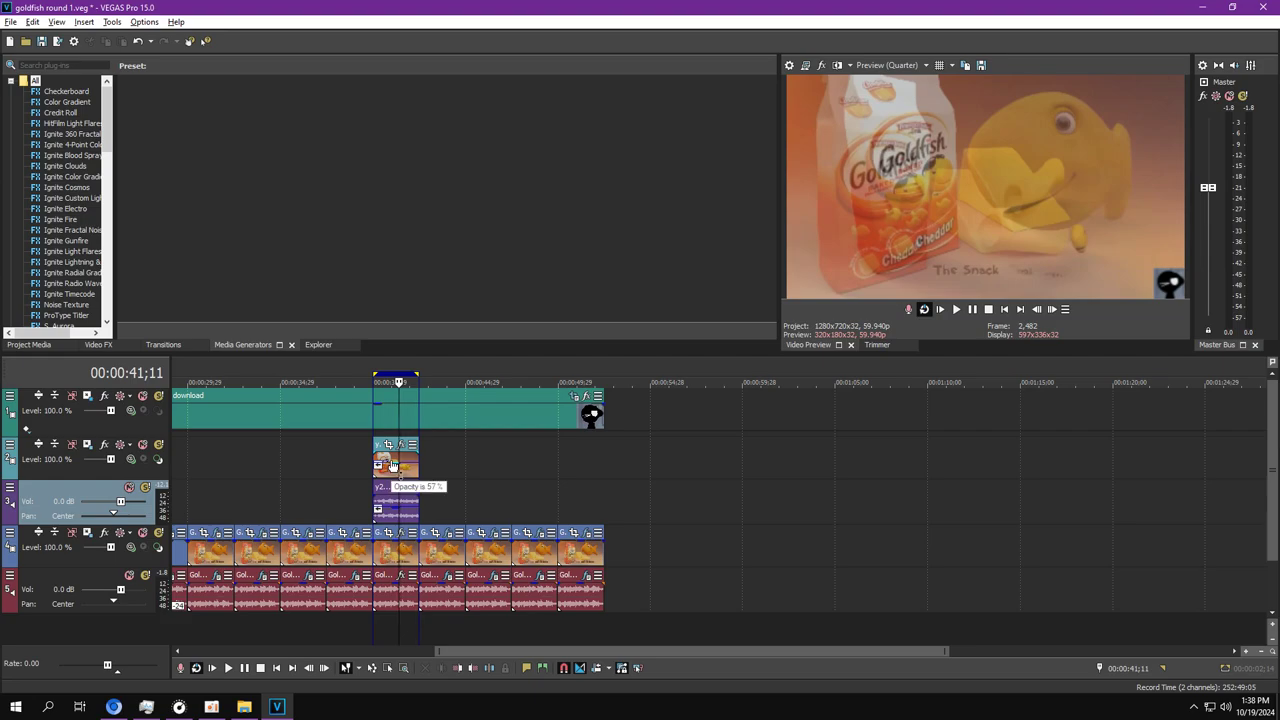
# Select and preview the eighteenth clip, then open its video and audio effects.
pyautogui.doubleClick(445, 558)
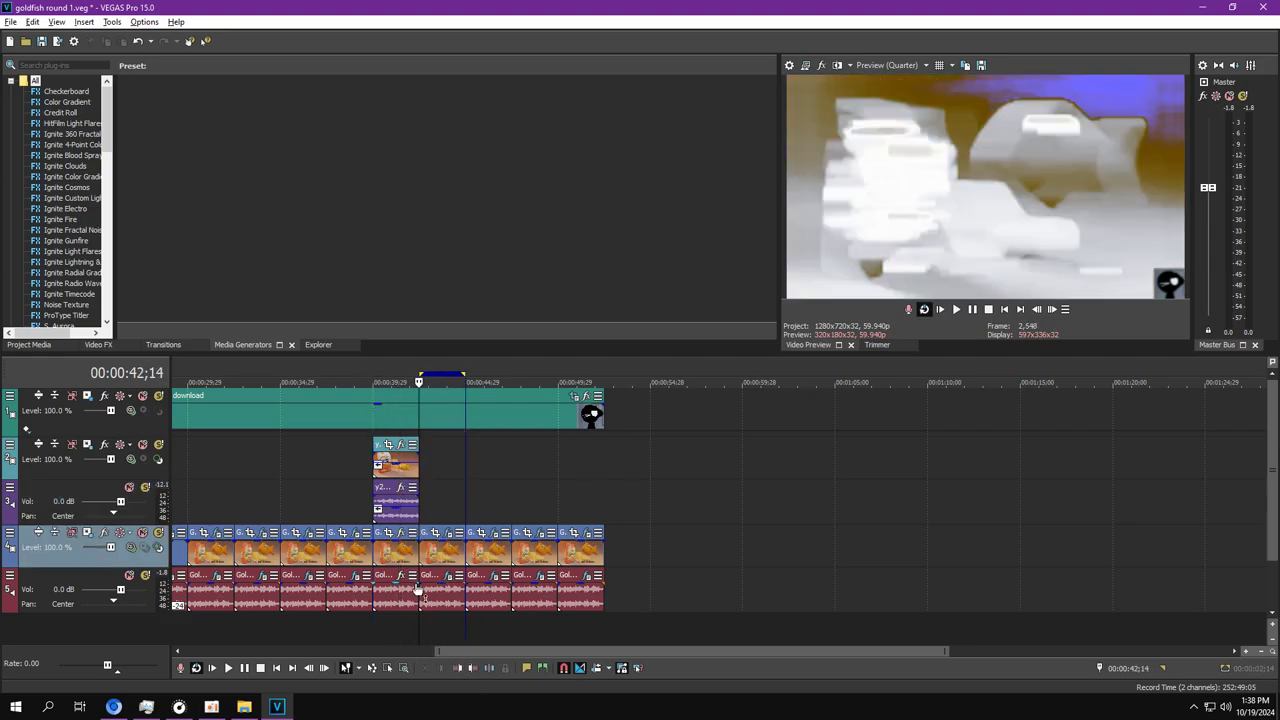
pyautogui.click(440, 630)
pyautogui.click(448, 532)
pyautogui.click(448, 578)
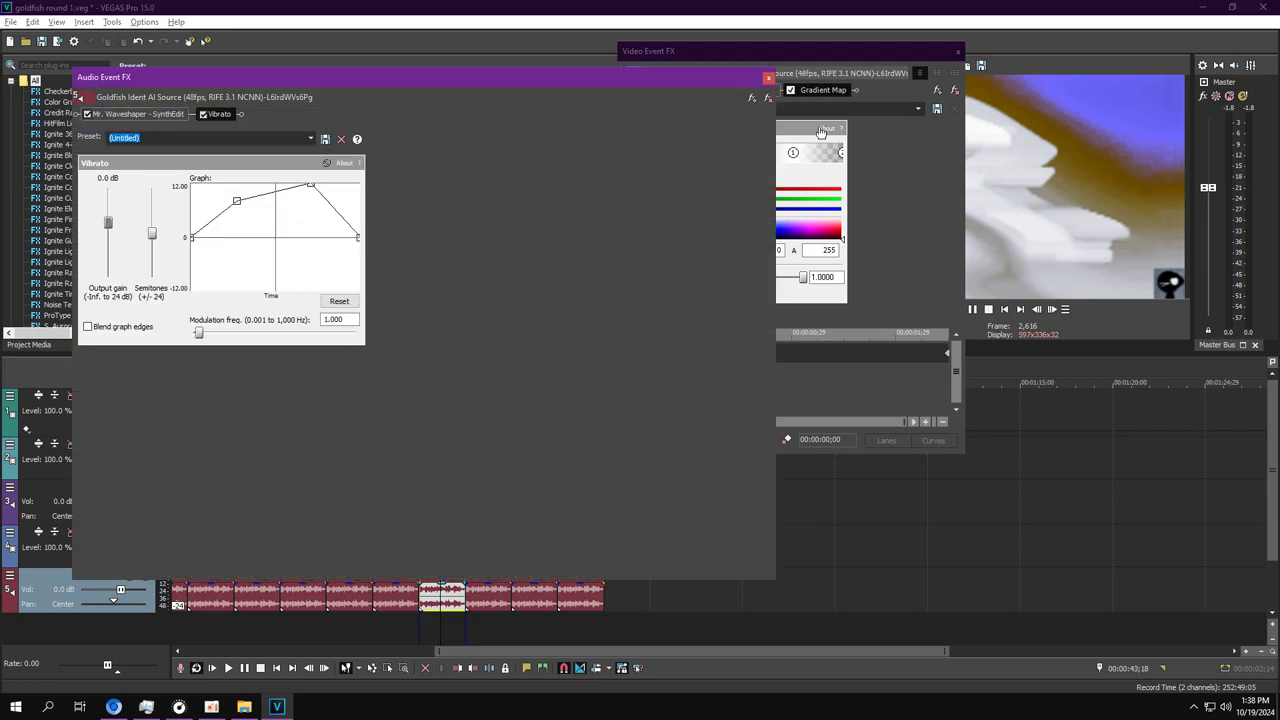
# Examine the eighteenth clip's Mr. Waveshaper, Vibrato and Min and Max settings, plus its Wave values at the start and end keyframes.
pyautogui.click(818, 128)
pyautogui.click(701, 89)
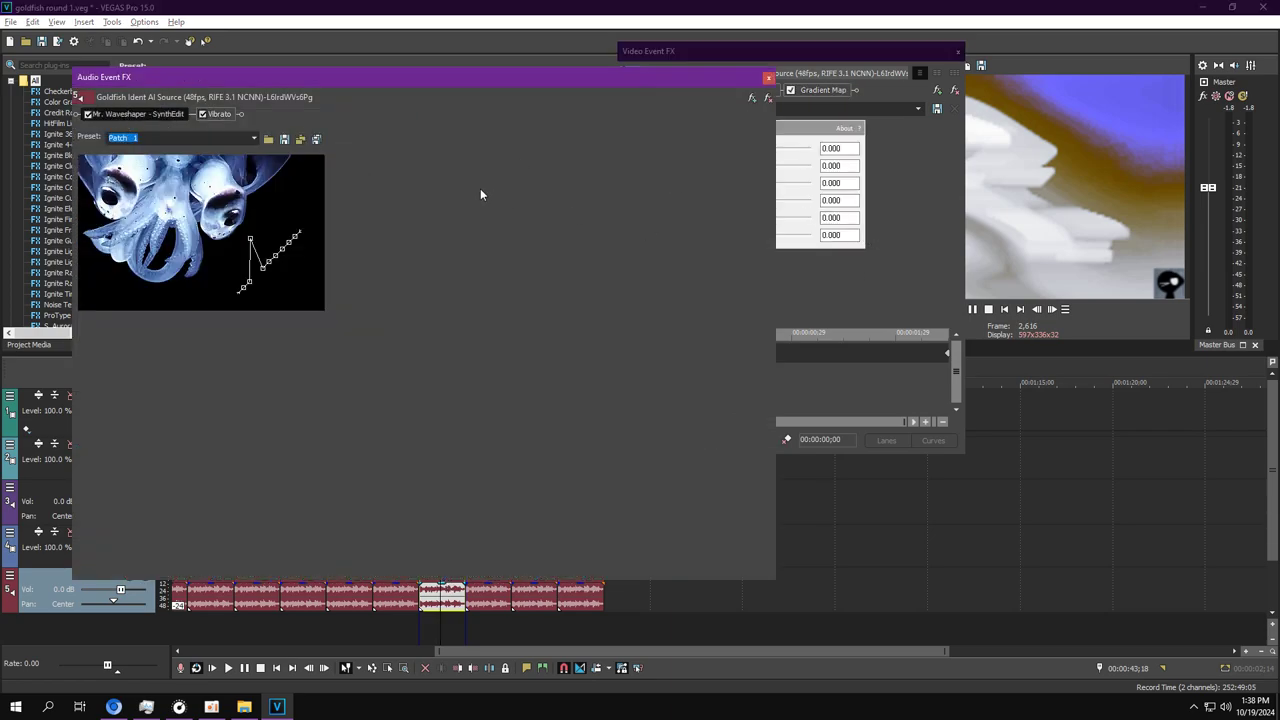
pyautogui.click(216, 114)
pyautogui.click(785, 290)
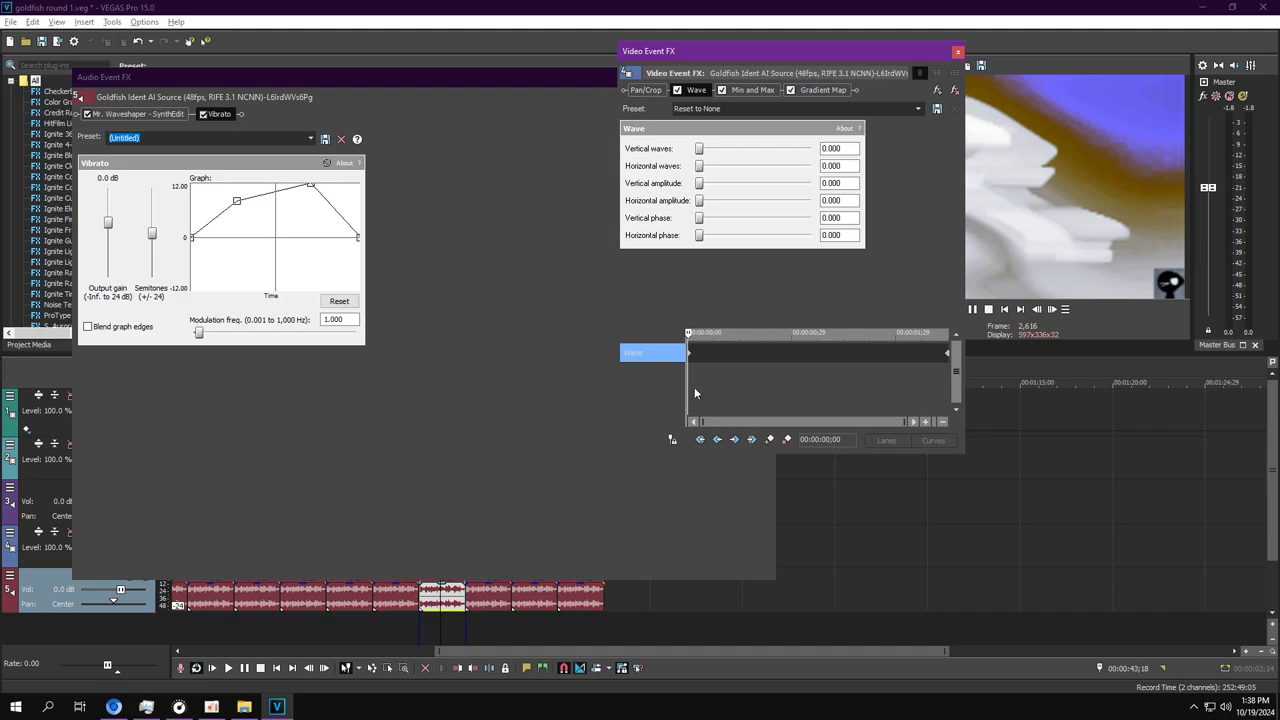
pyautogui.moveTo(694, 393); pyautogui.dragTo(988, 380)
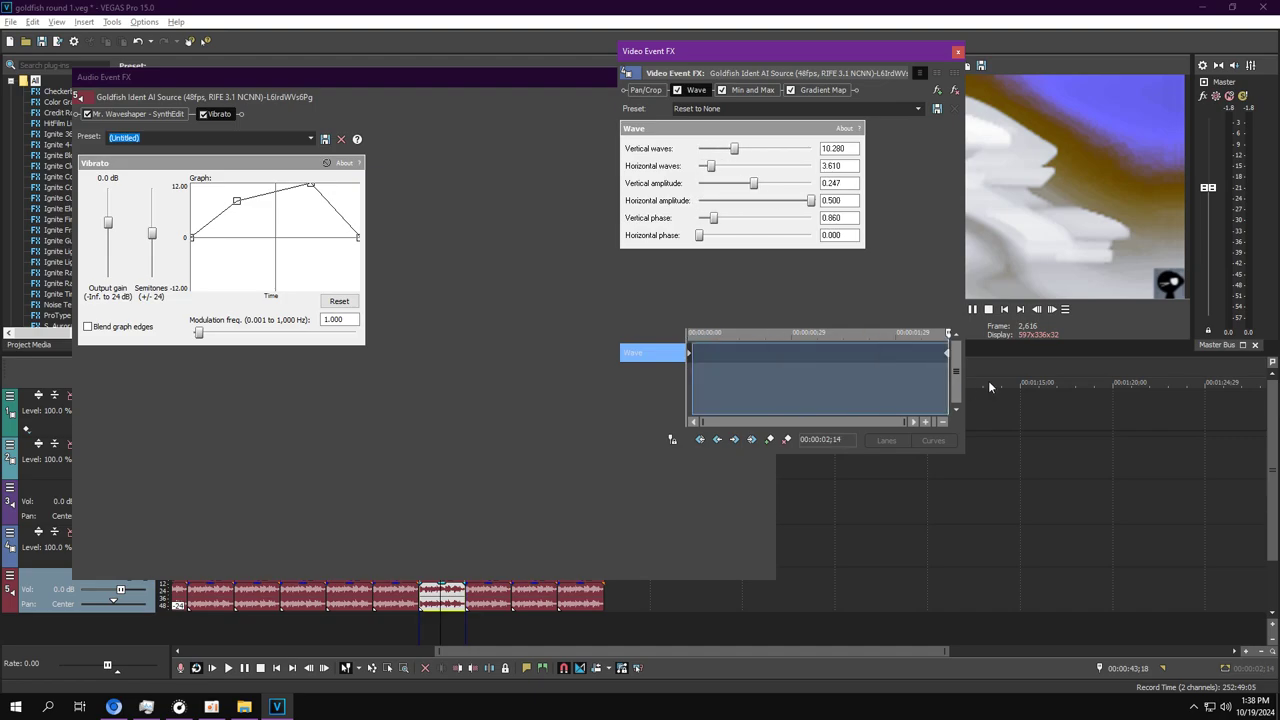
pyautogui.click(758, 90)
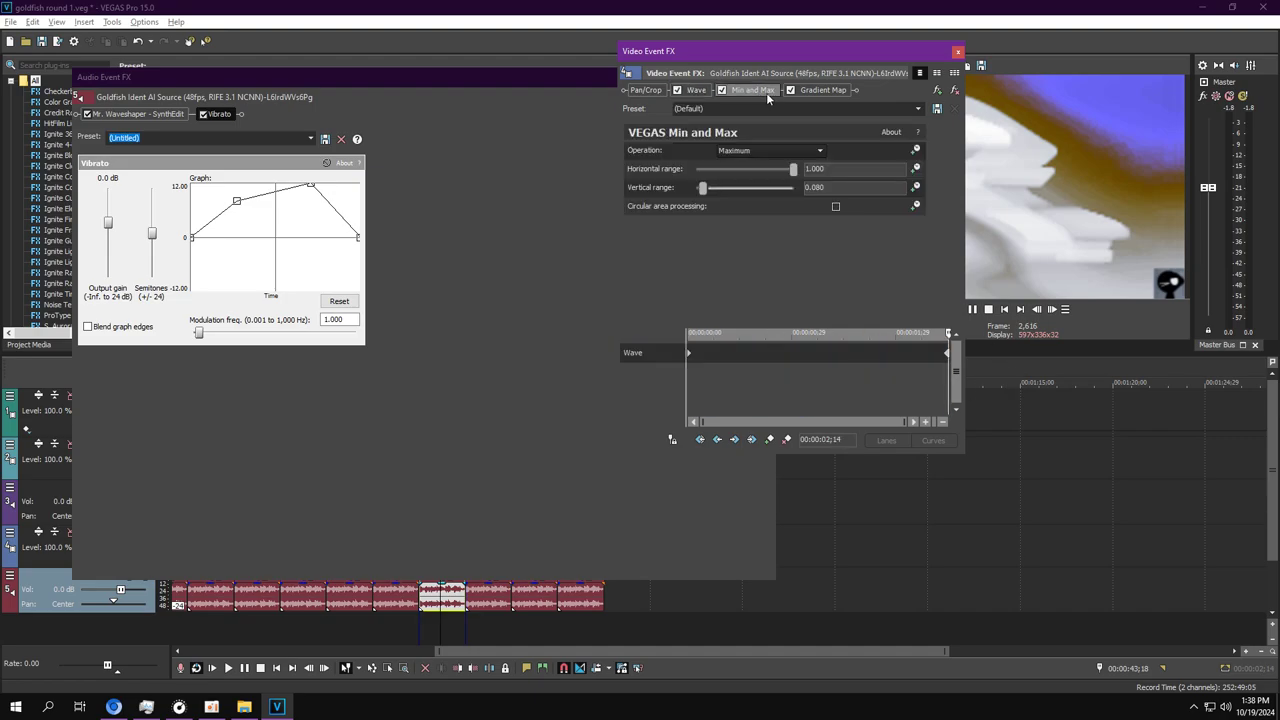
pyautogui.click(810, 91)
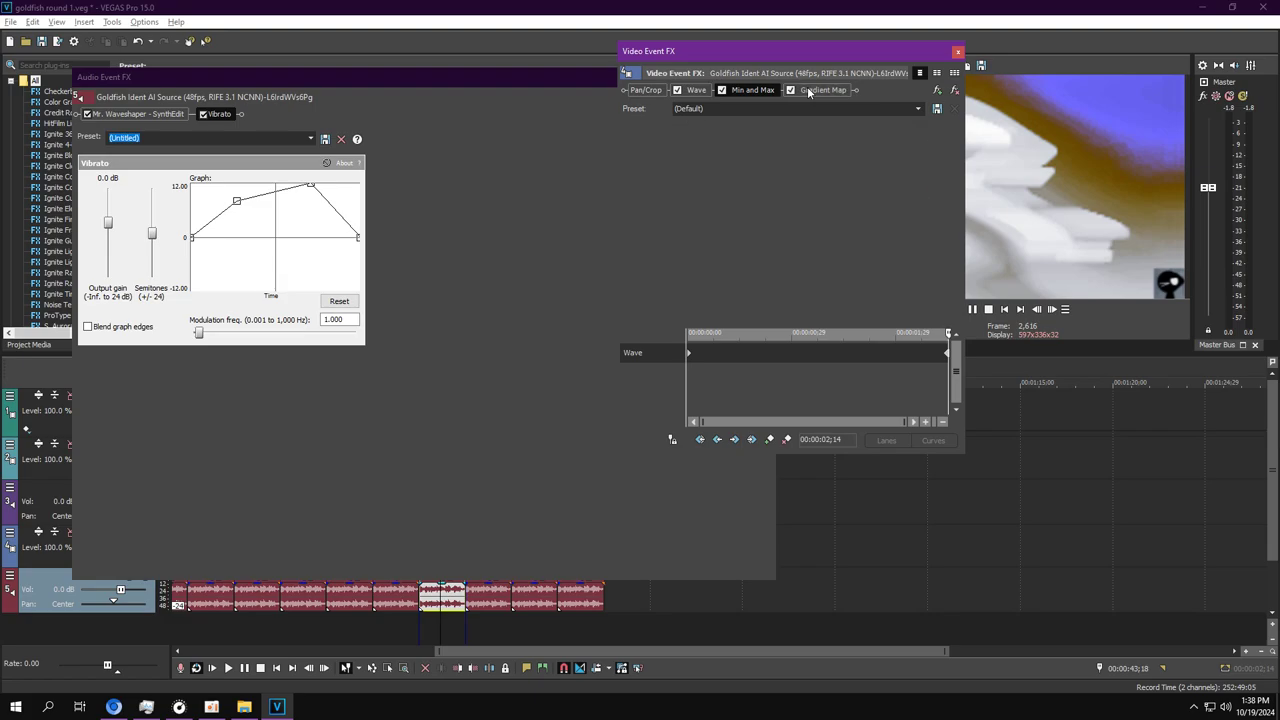
# Inspect the color of each point in the eighteenth clip's Gradient Map.
pyautogui.click(667, 153)
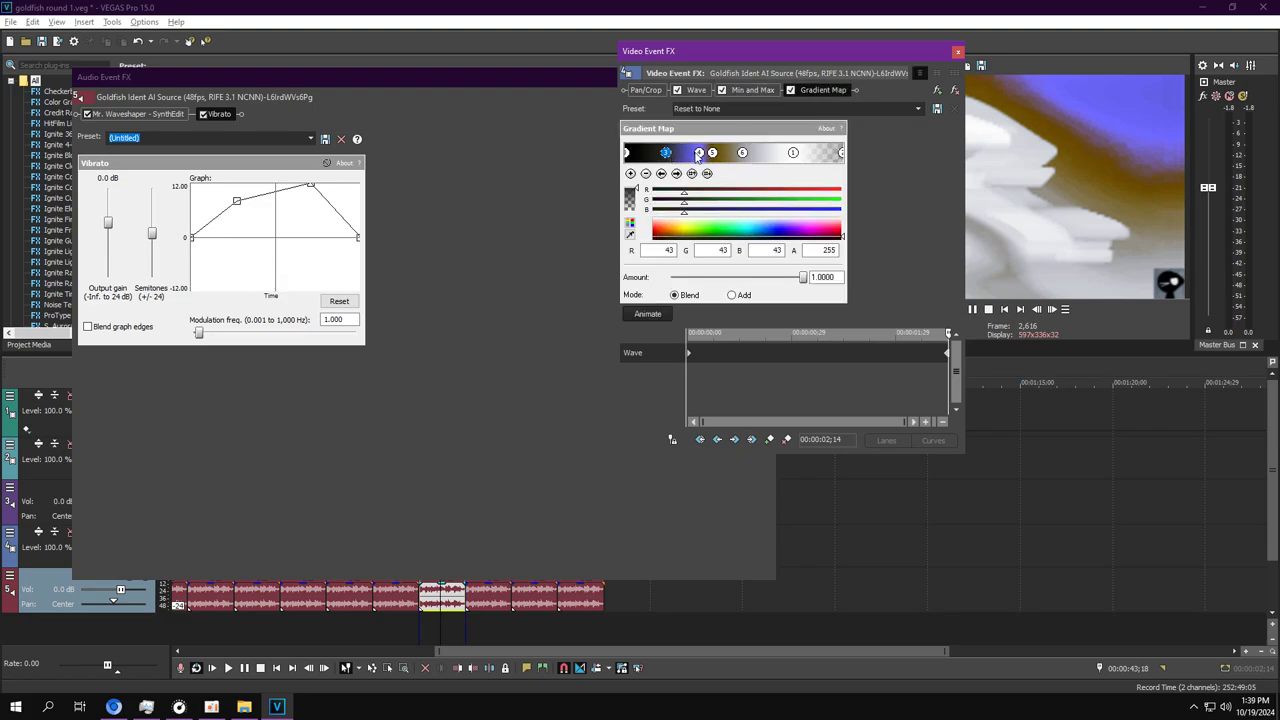
pyautogui.click(699, 153)
pyautogui.click(712, 153)
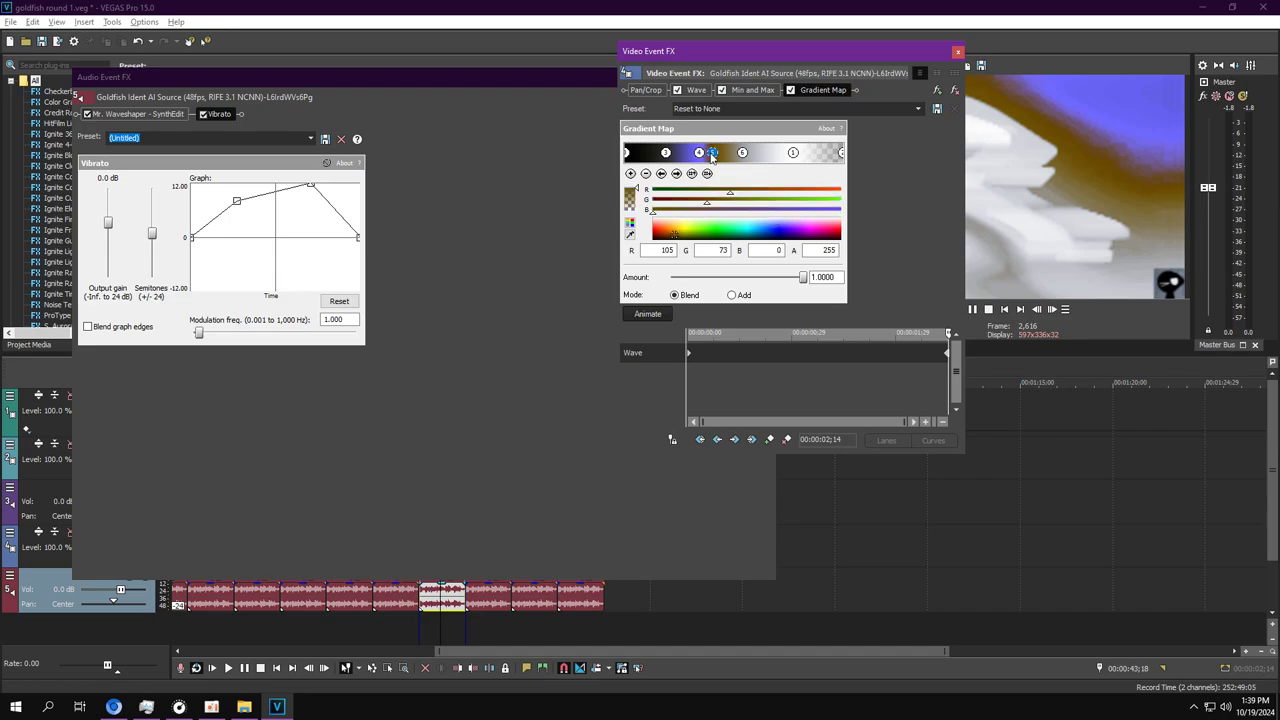
pyautogui.click(746, 154)
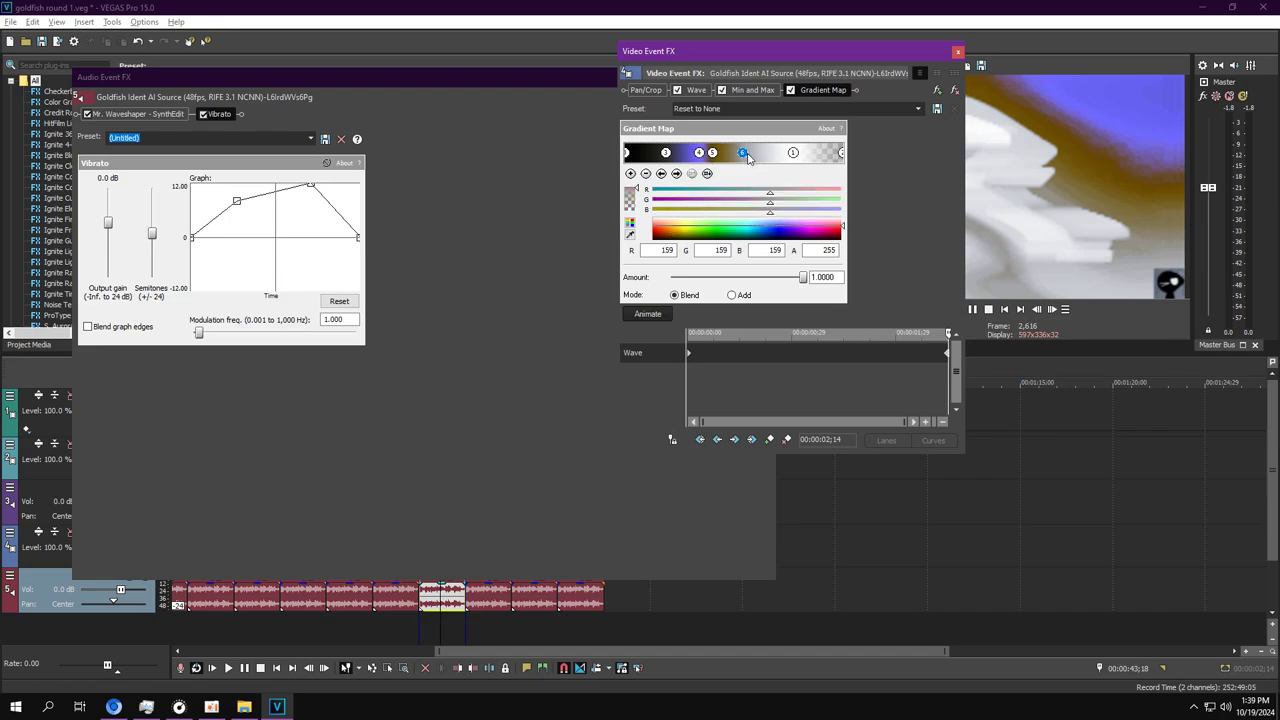
pyautogui.click(794, 153)
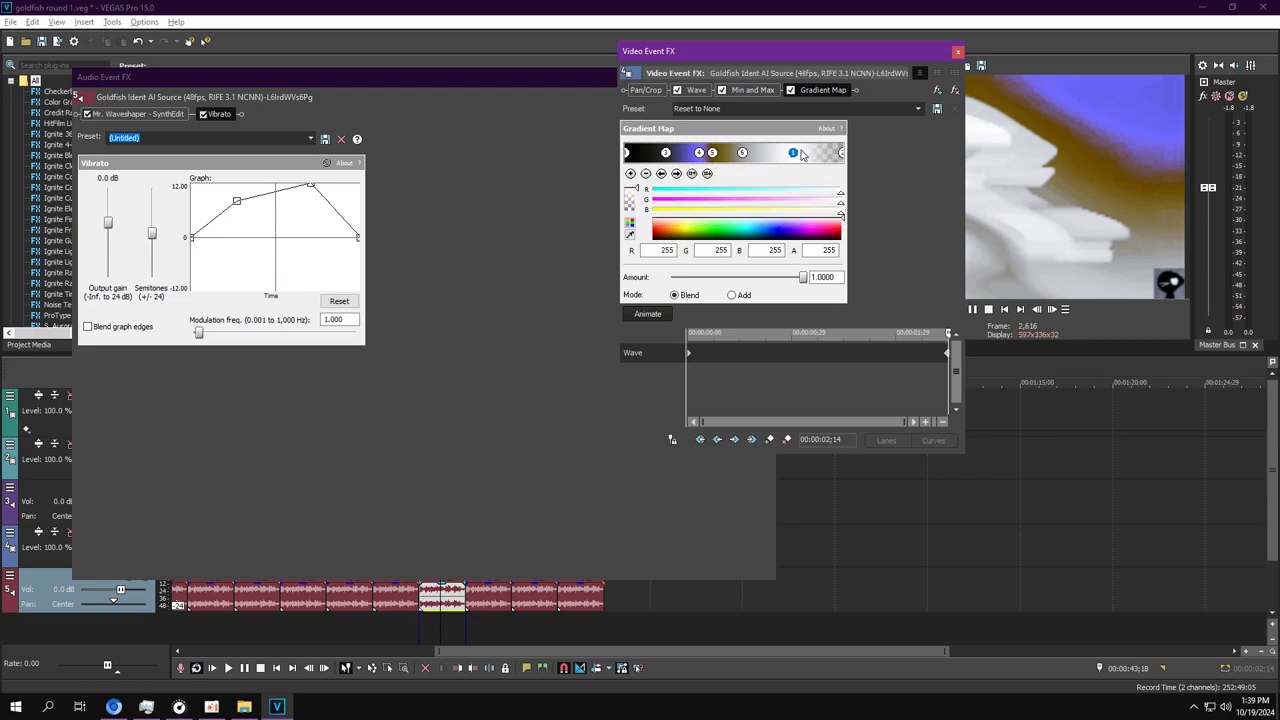
pyautogui.click(841, 154)
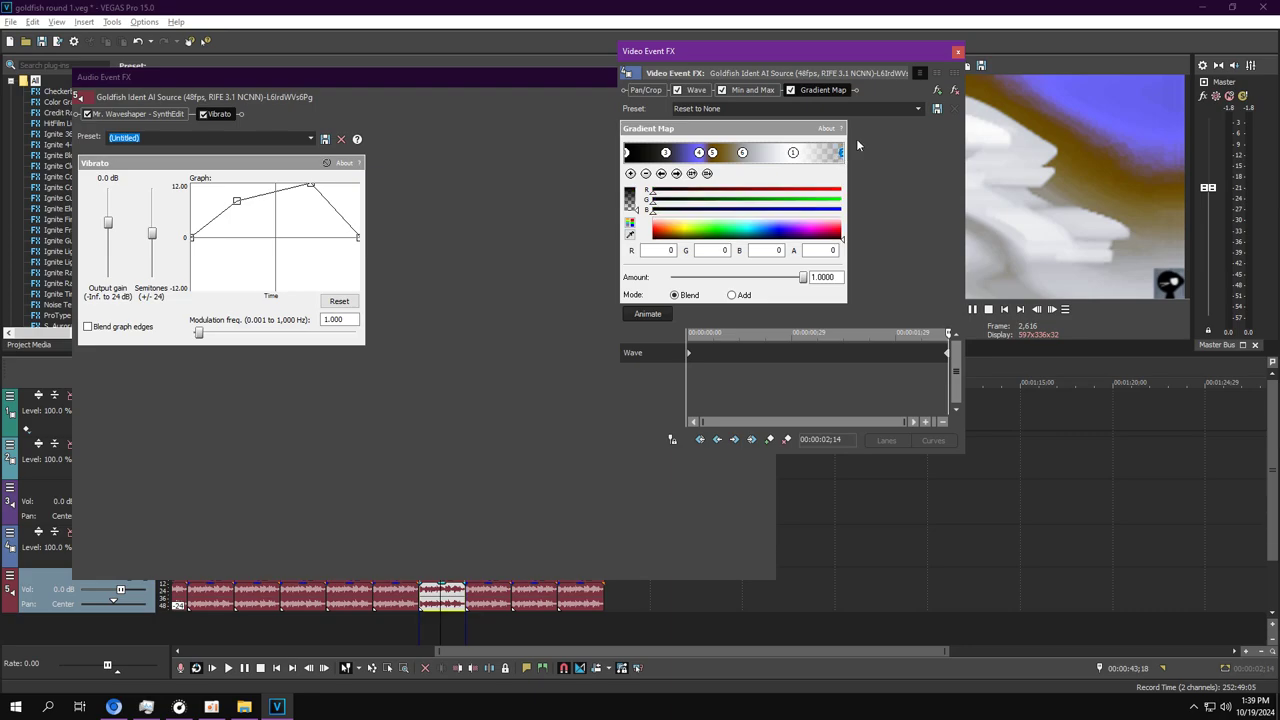
# Close the eighteenth clip's effect windows, then select and preview the nineteenth clip.
pyautogui.click(957, 51)
pyautogui.press('space')
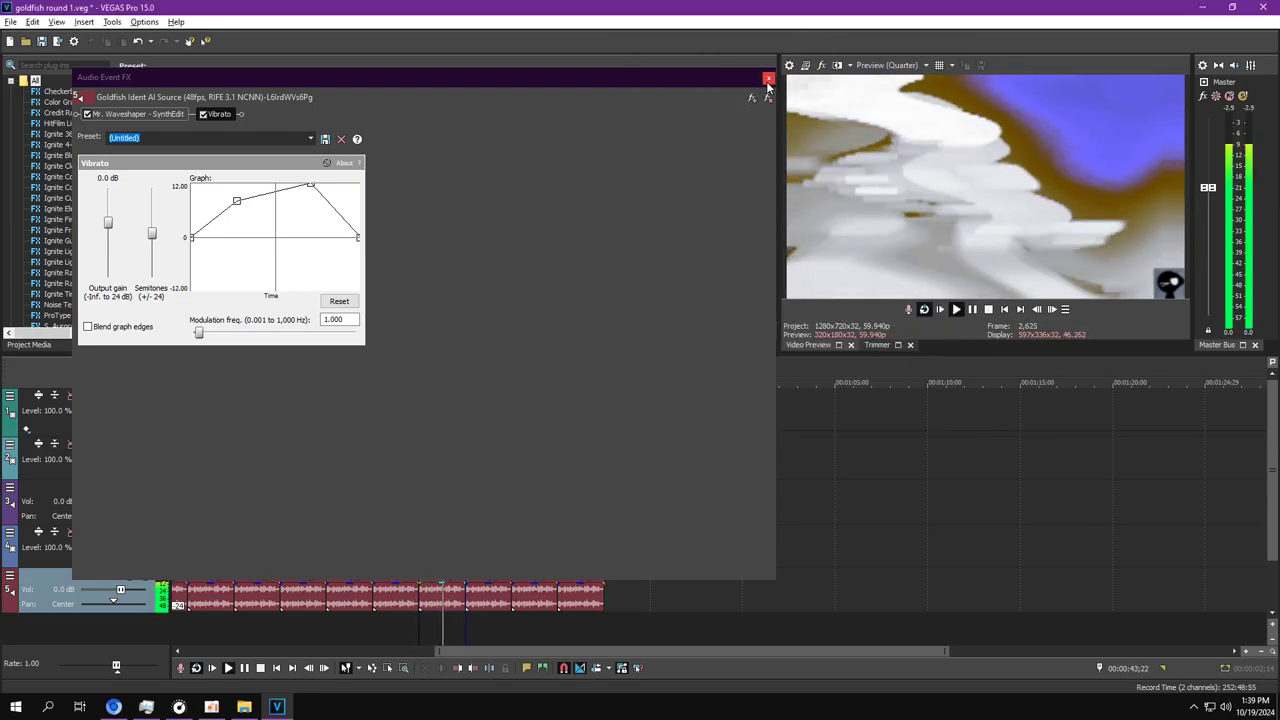
pyautogui.click(768, 78)
pyautogui.doubleClick(488, 548)
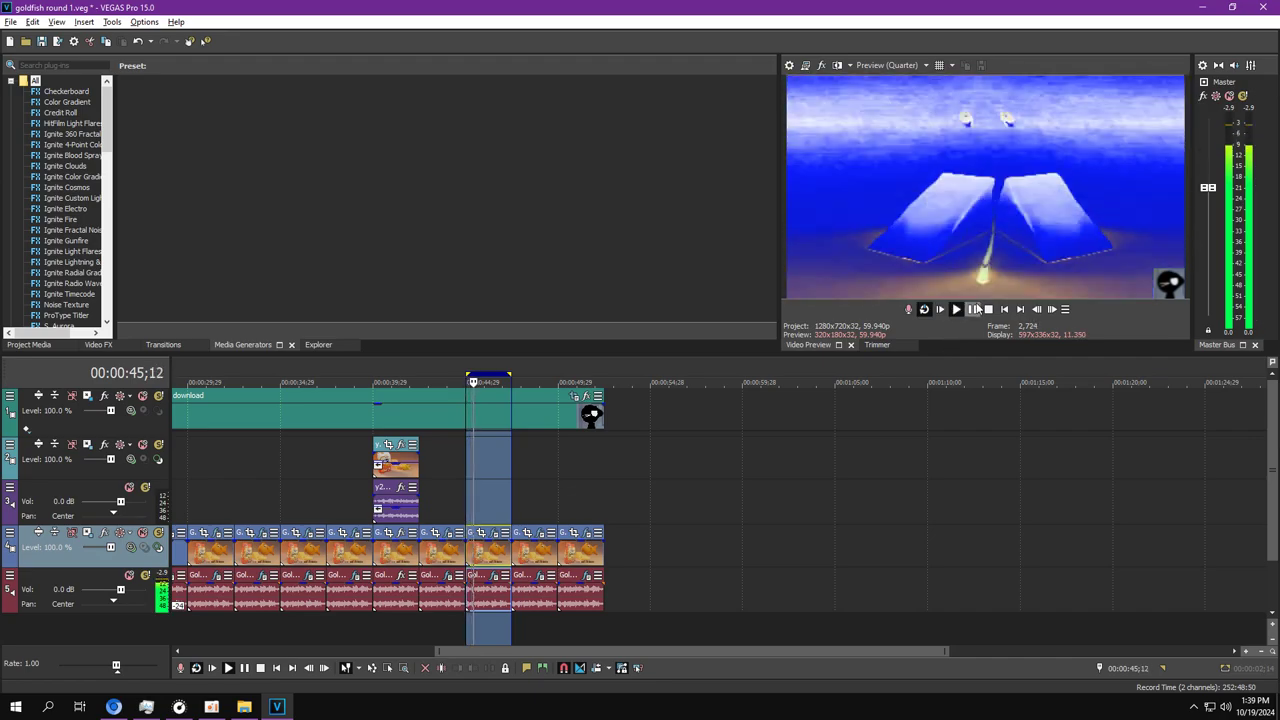
pyautogui.click(972, 309)
# Open the nineteenth clip's video and audio effects and examine the Mirror, GEEKTRONIC and TV Simulator settings.
pyautogui.click(491, 532)
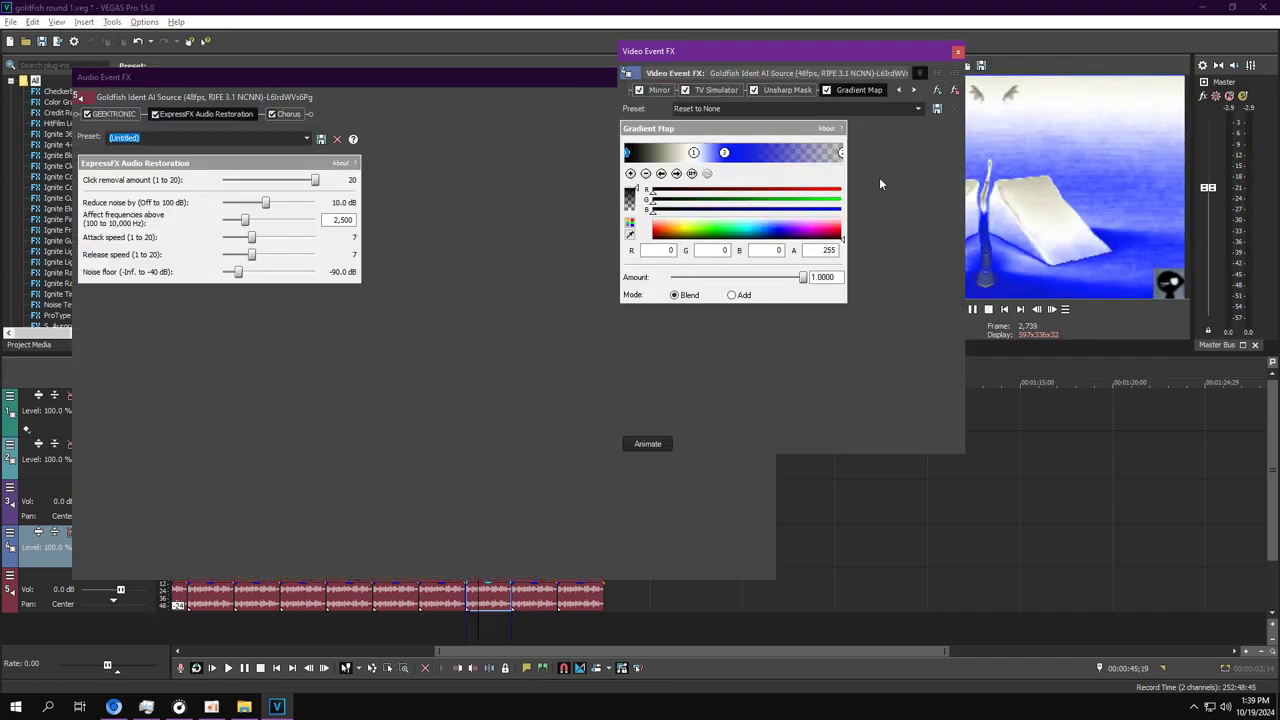
pyautogui.click(660, 90)
pyautogui.click(898, 90)
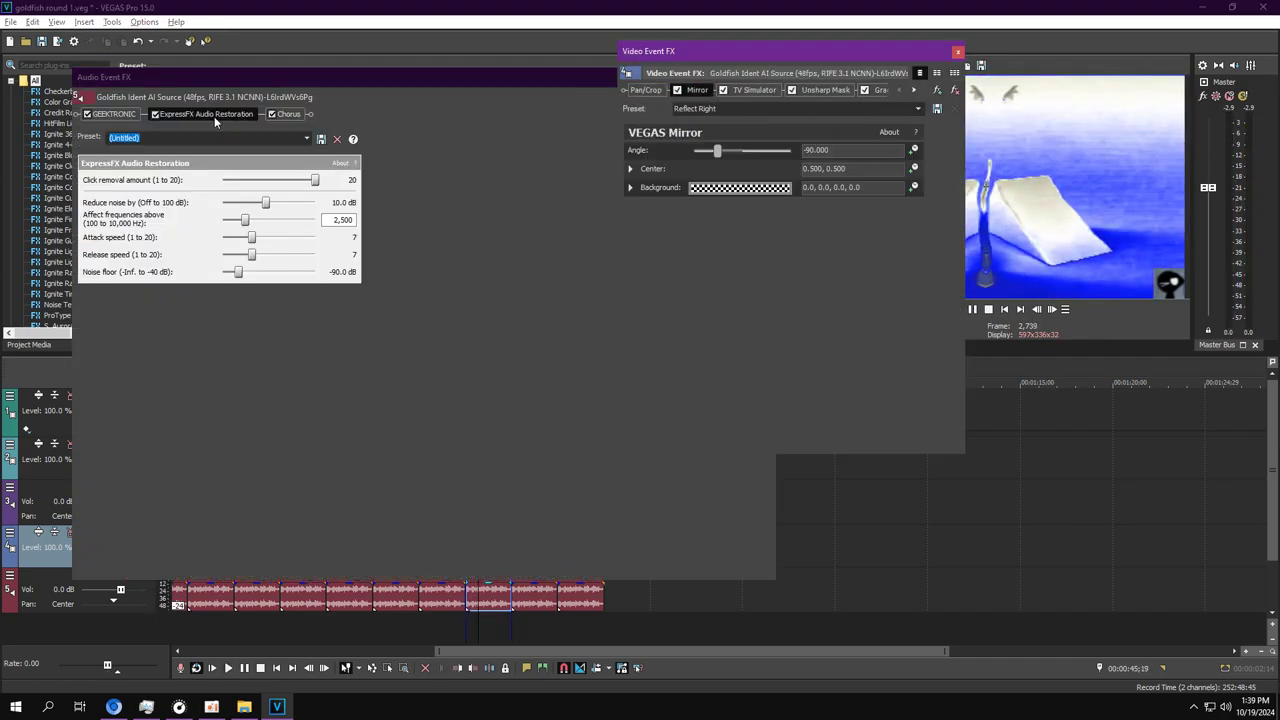
pyautogui.click(116, 116)
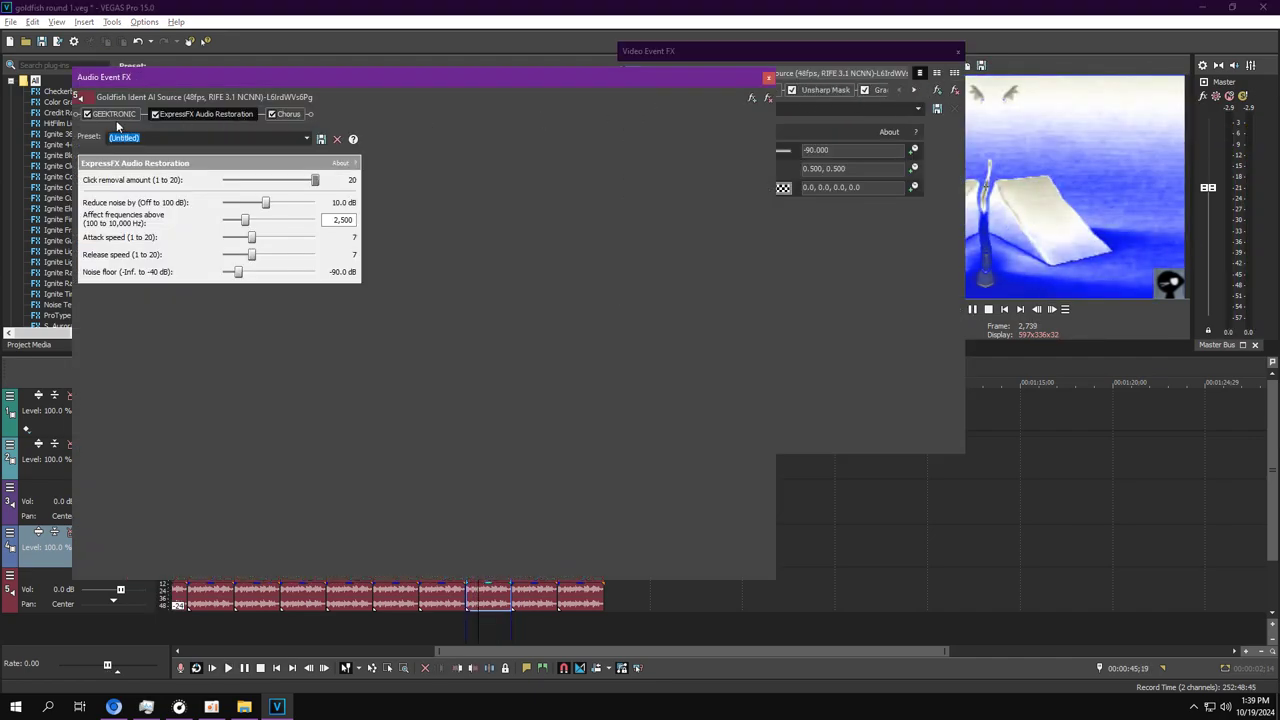
pyautogui.click(820, 113)
pyautogui.click(752, 92)
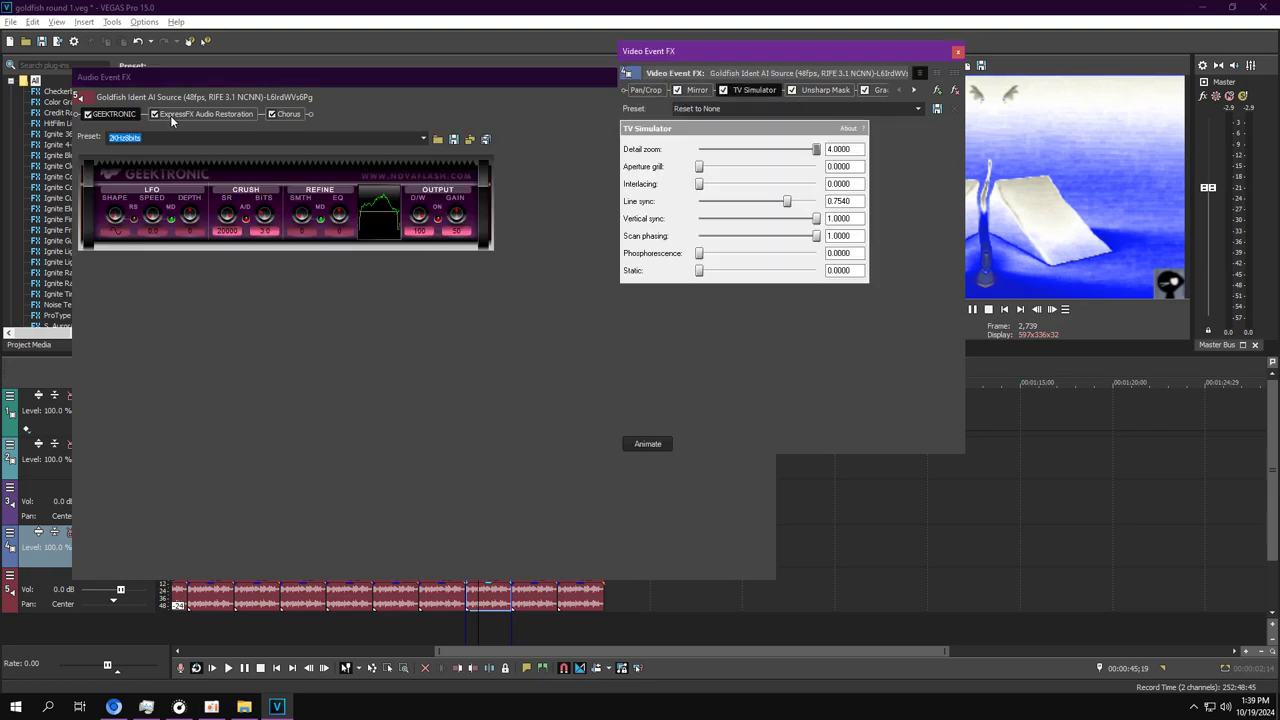
# Examine the nineteenth clip's ExpressFX Audio Restoration, Unsharp Mask and Chorus settings.
pyautogui.click(205, 114)
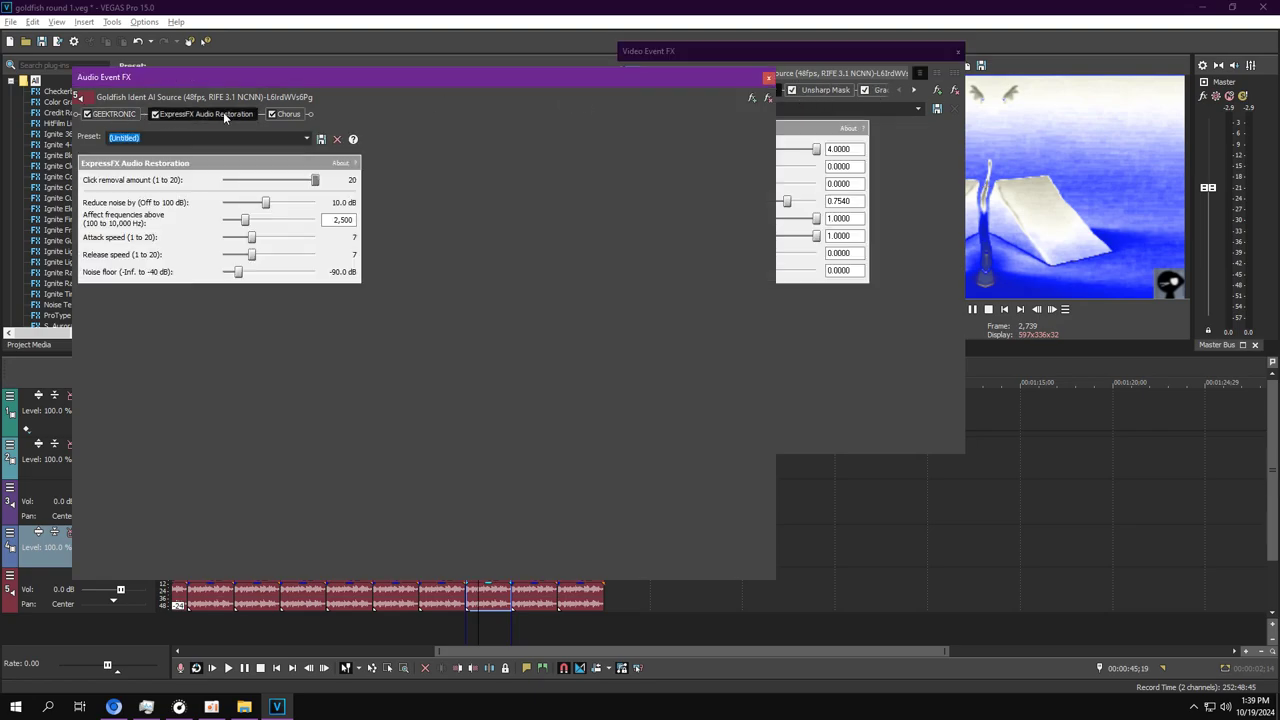
pyautogui.click(818, 94)
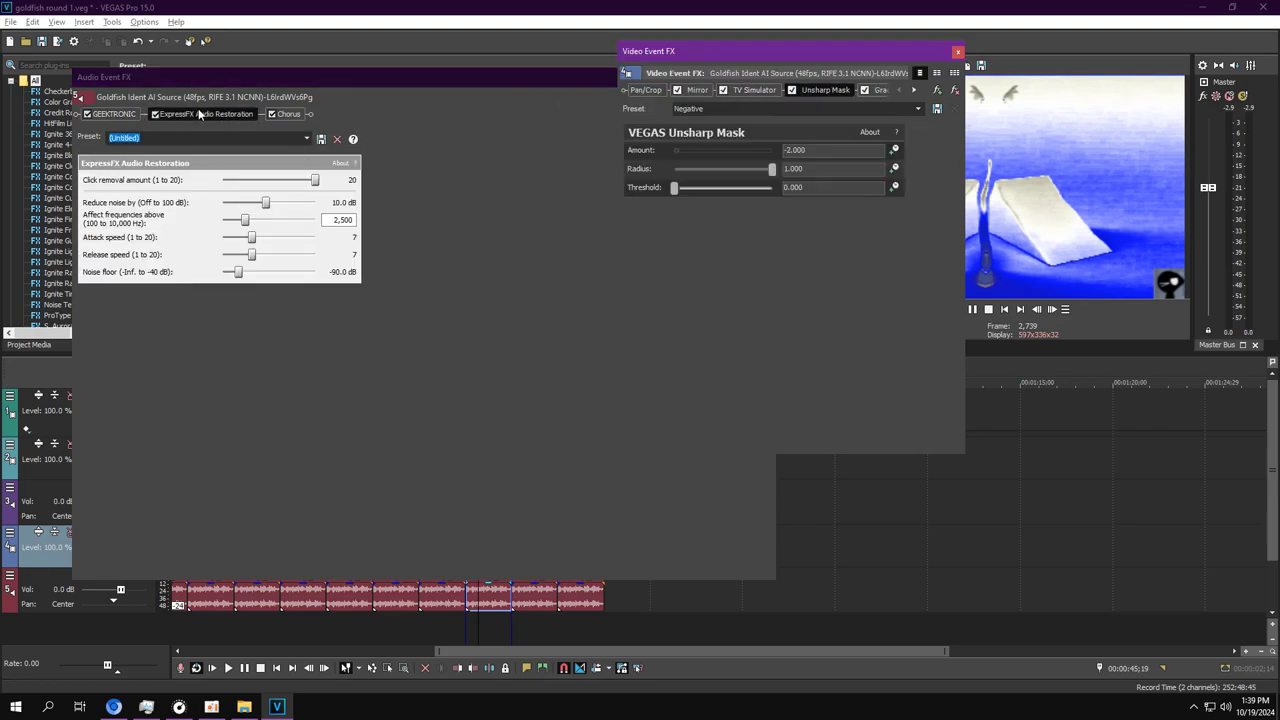
pyautogui.click(288, 114)
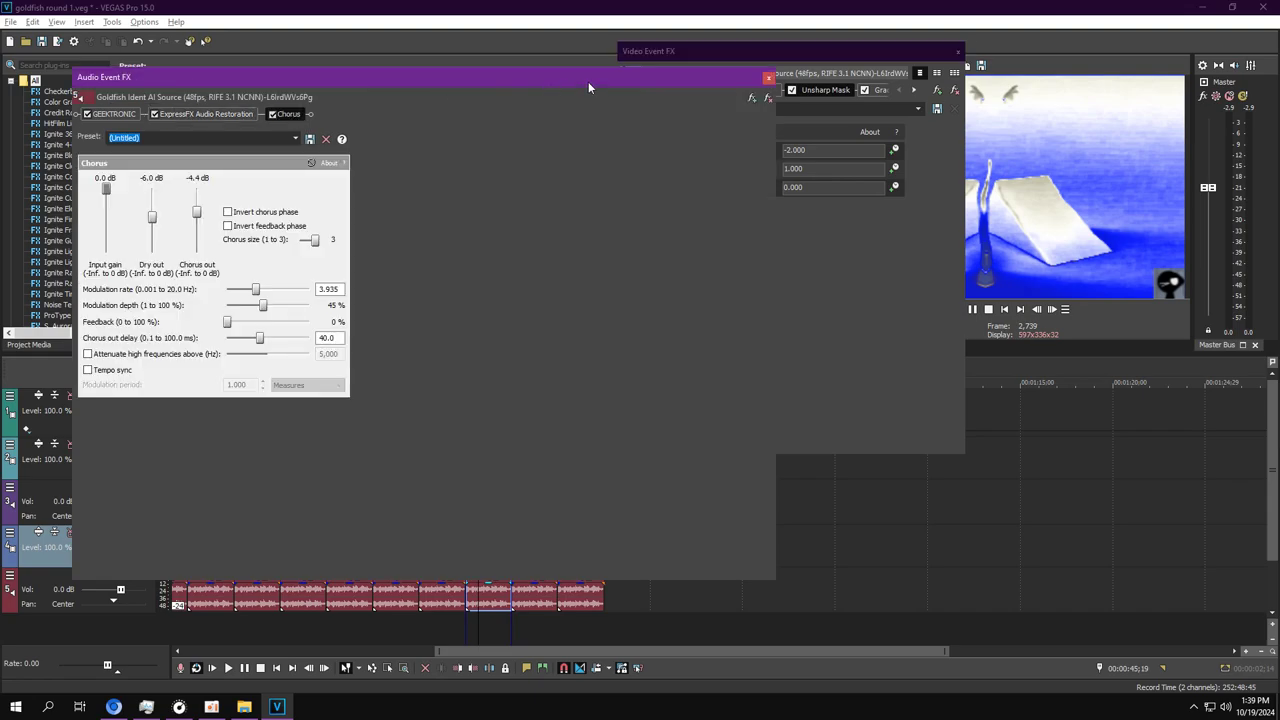
# Open the nineteenth clip's Gradient Map and inspect the colors of its gradient points.
pyautogui.click(880, 91)
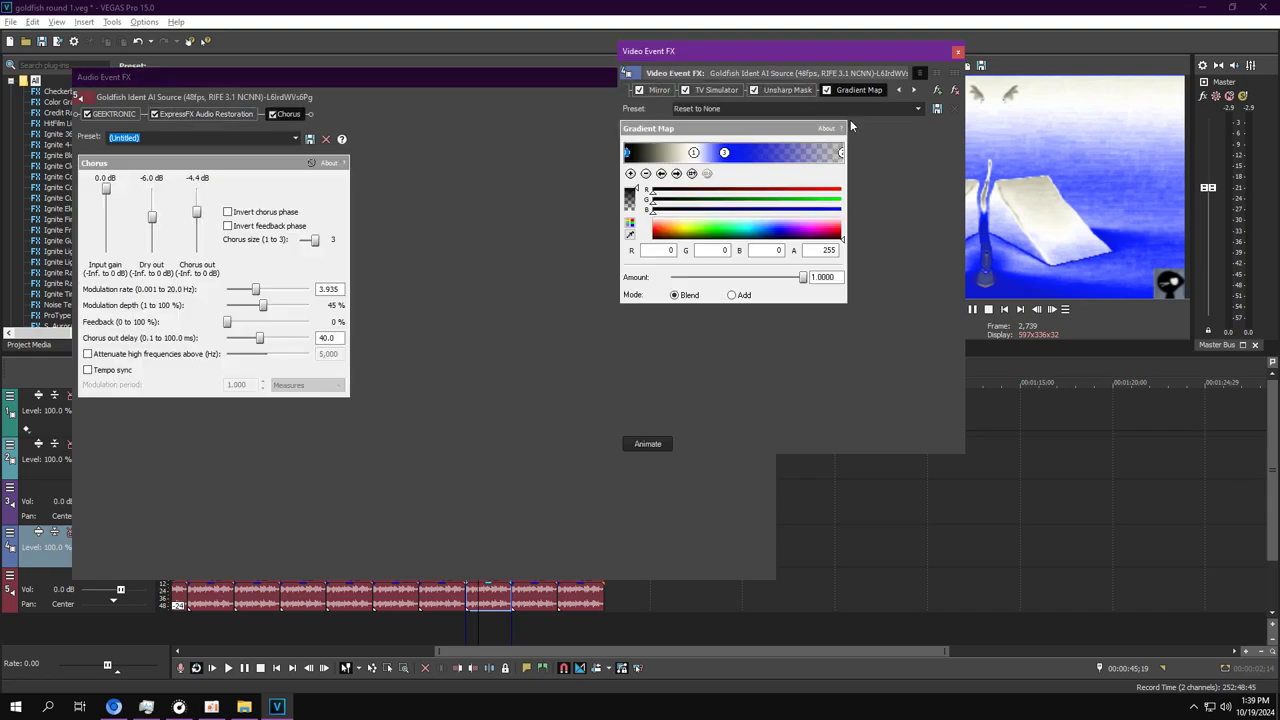
pyautogui.click(676, 174)
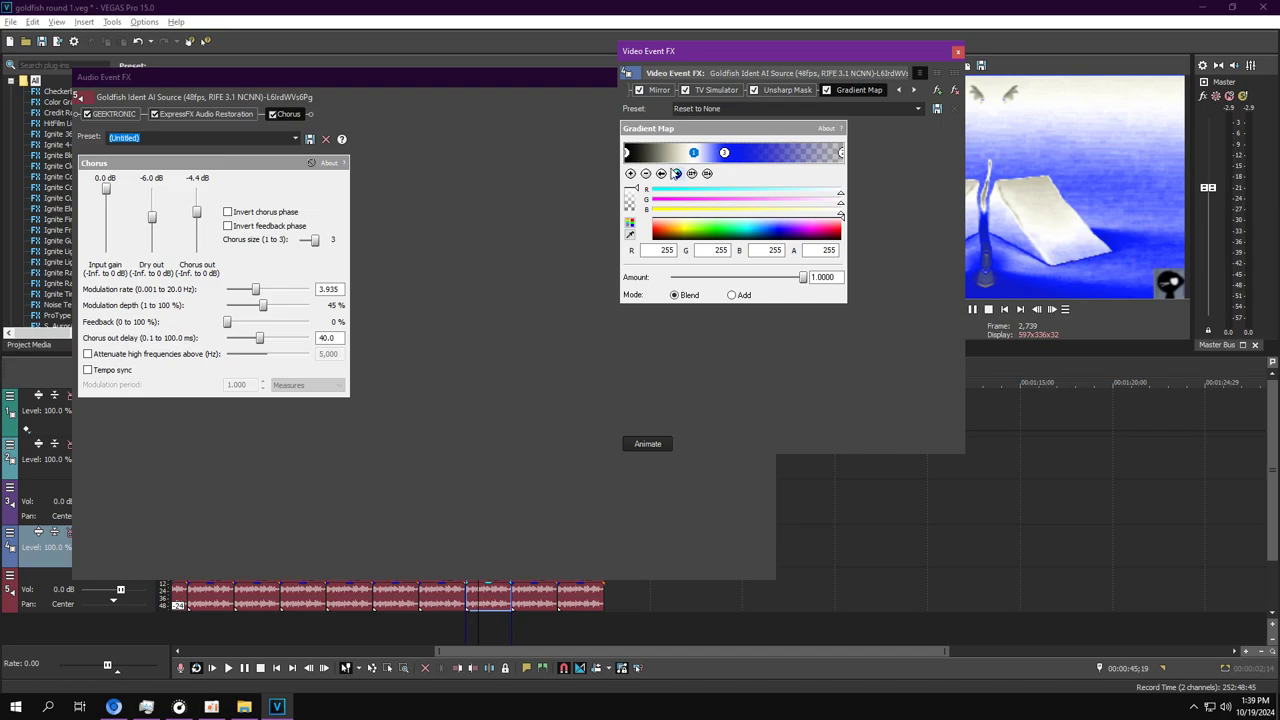
pyautogui.click(676, 174)
pyautogui.click(629, 153)
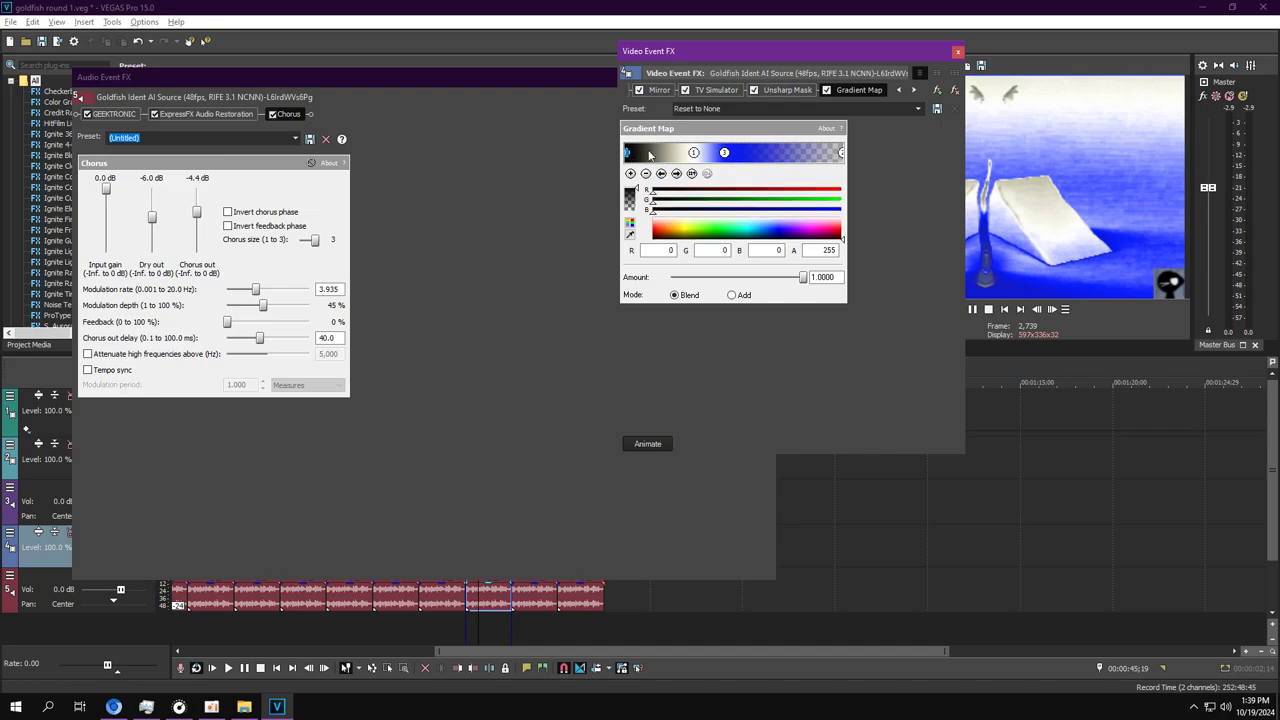
pyautogui.click(725, 153)
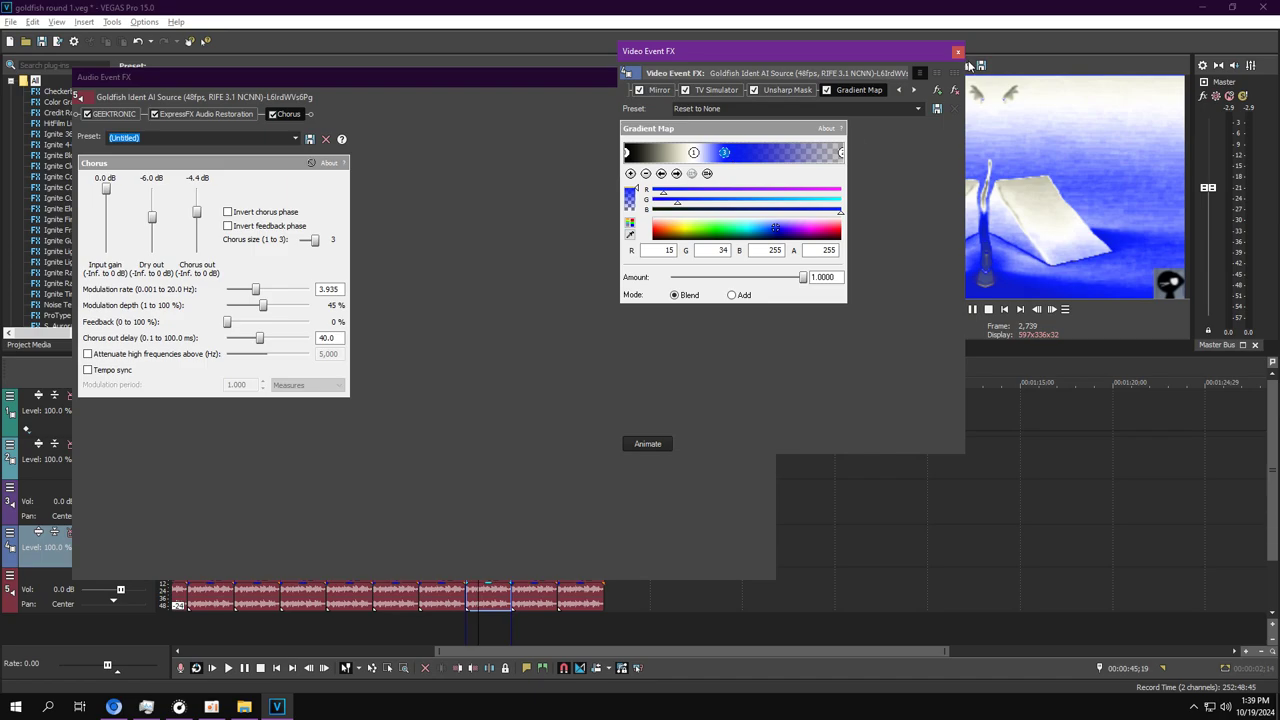
# Close the nineteenth clip's effect windows, replay it, and preview the twentieth clip.
pyautogui.click(957, 52)
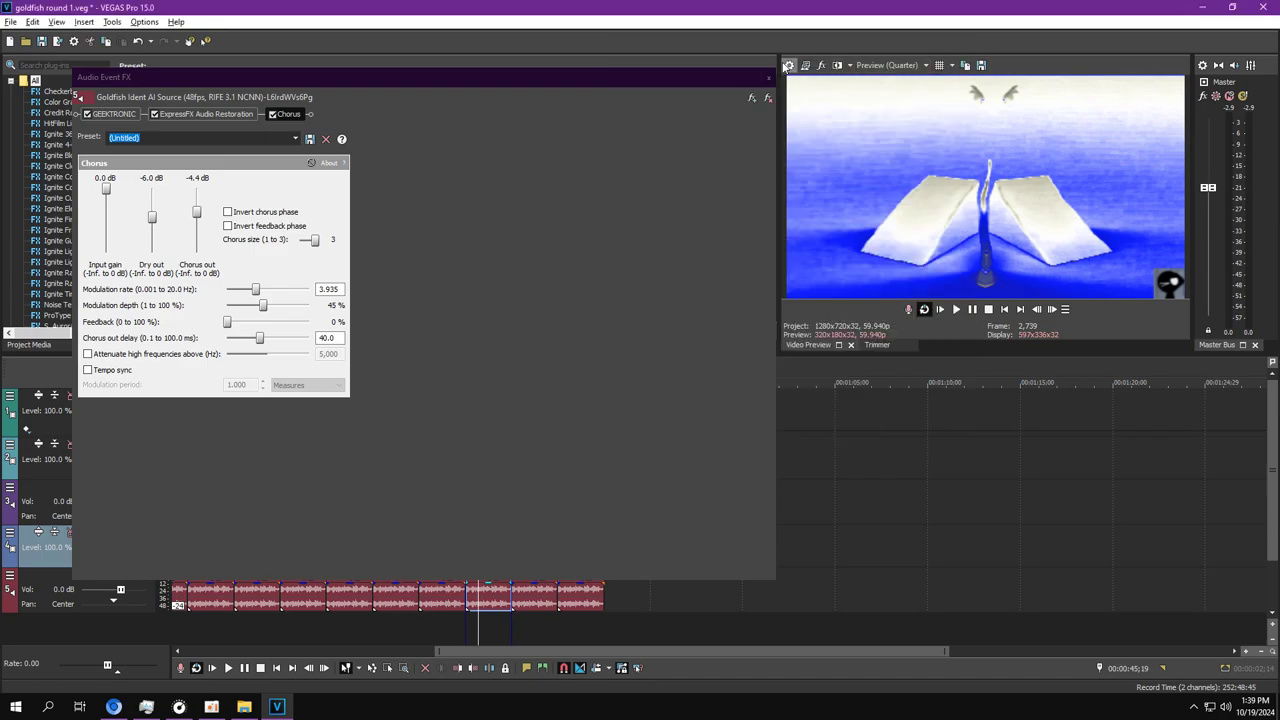
pyautogui.click(768, 78)
pyautogui.click(955, 309)
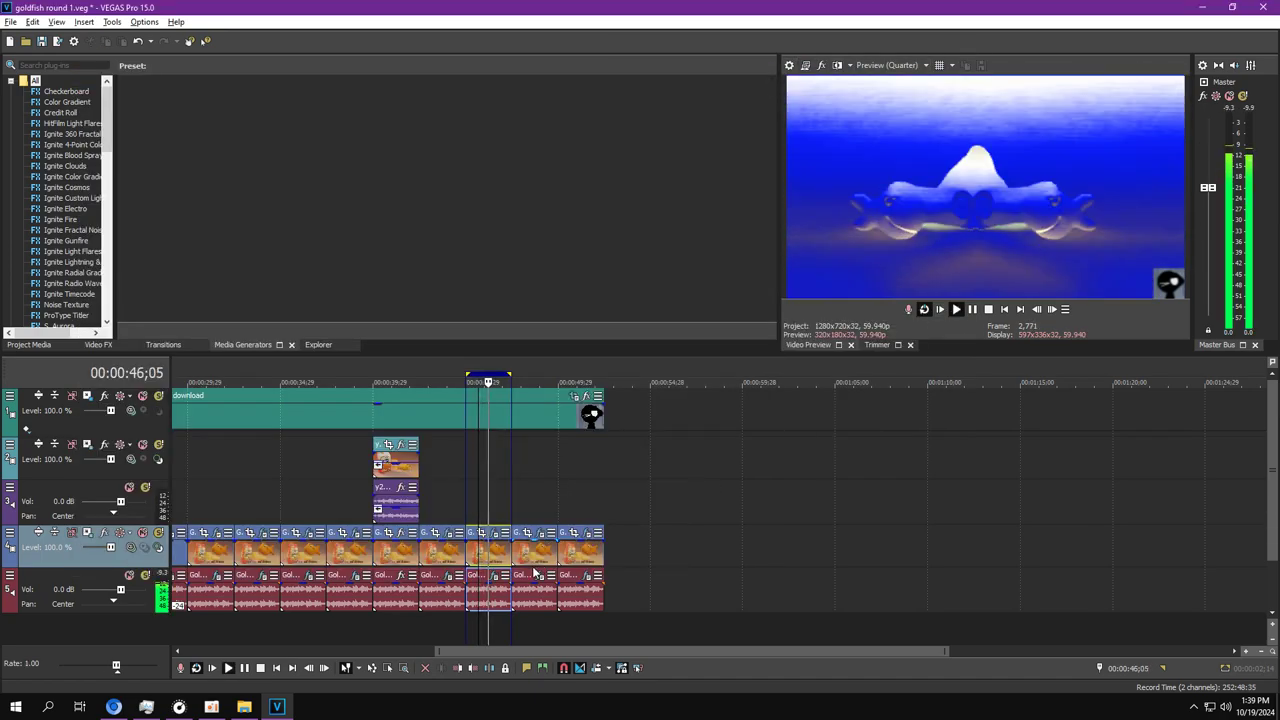
pyautogui.click(972, 309)
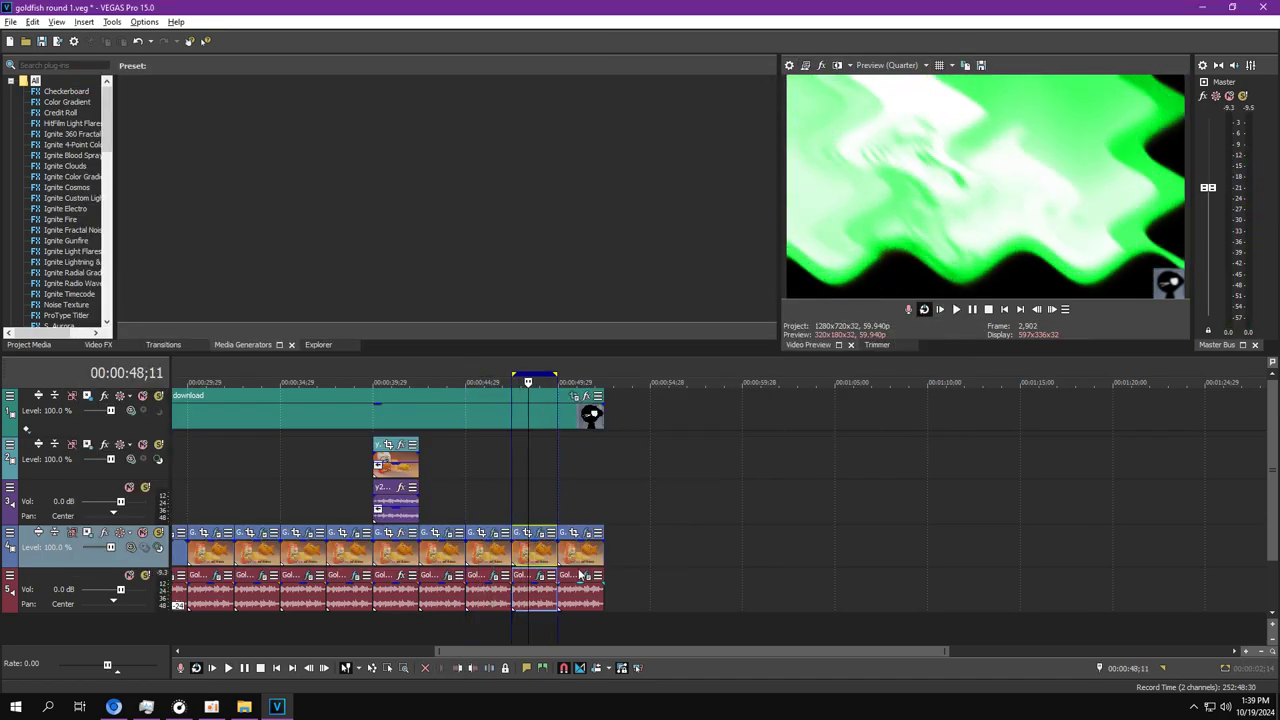
# Open the twentieth clip's video and audio effects and examine the California Sun and NewBlue SP Active Camera settings.
pyautogui.click(538, 534)
pyautogui.click(538, 577)
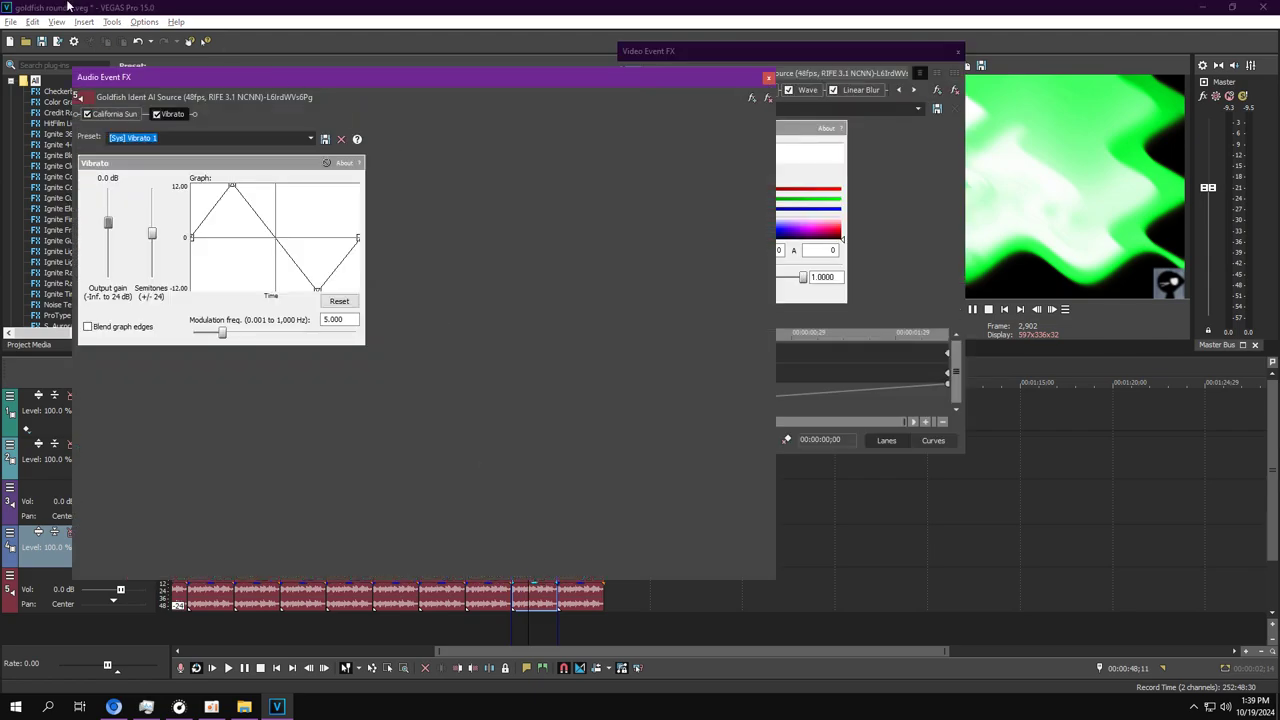
pyautogui.click(112, 114)
pyautogui.click(959, 226)
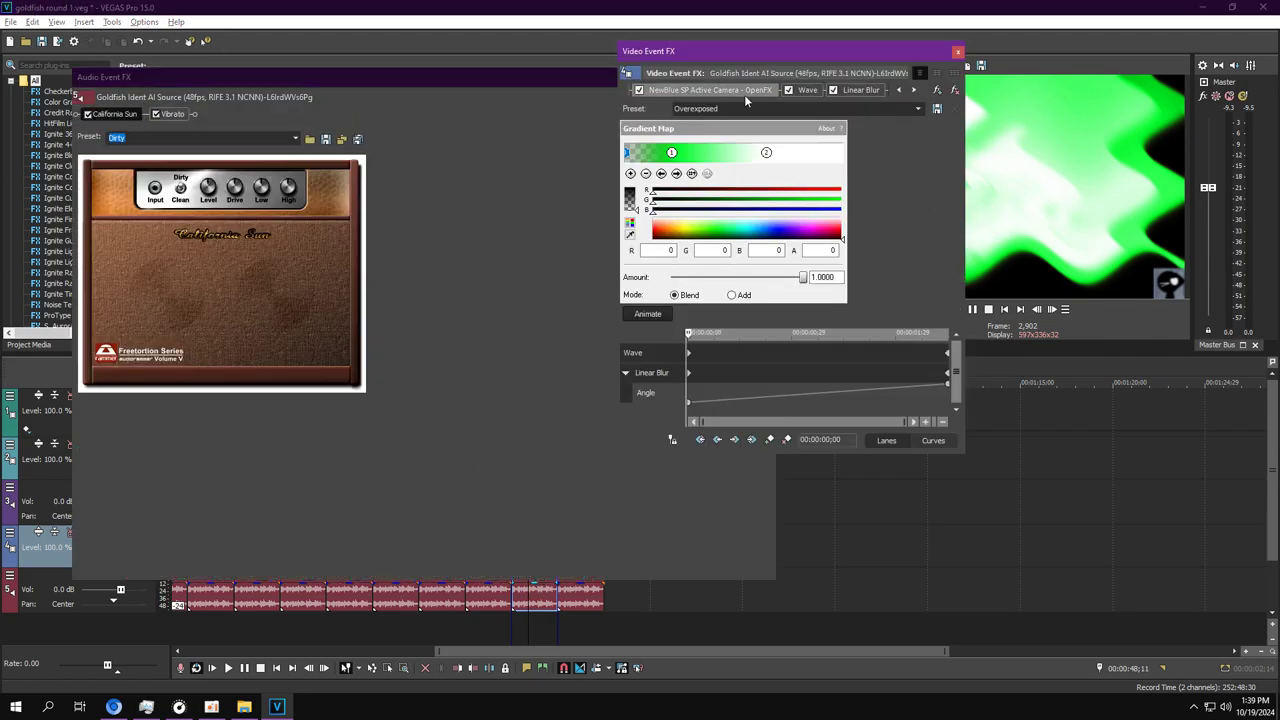
pyautogui.click(742, 91)
pyautogui.click(900, 90)
pyautogui.click(911, 92)
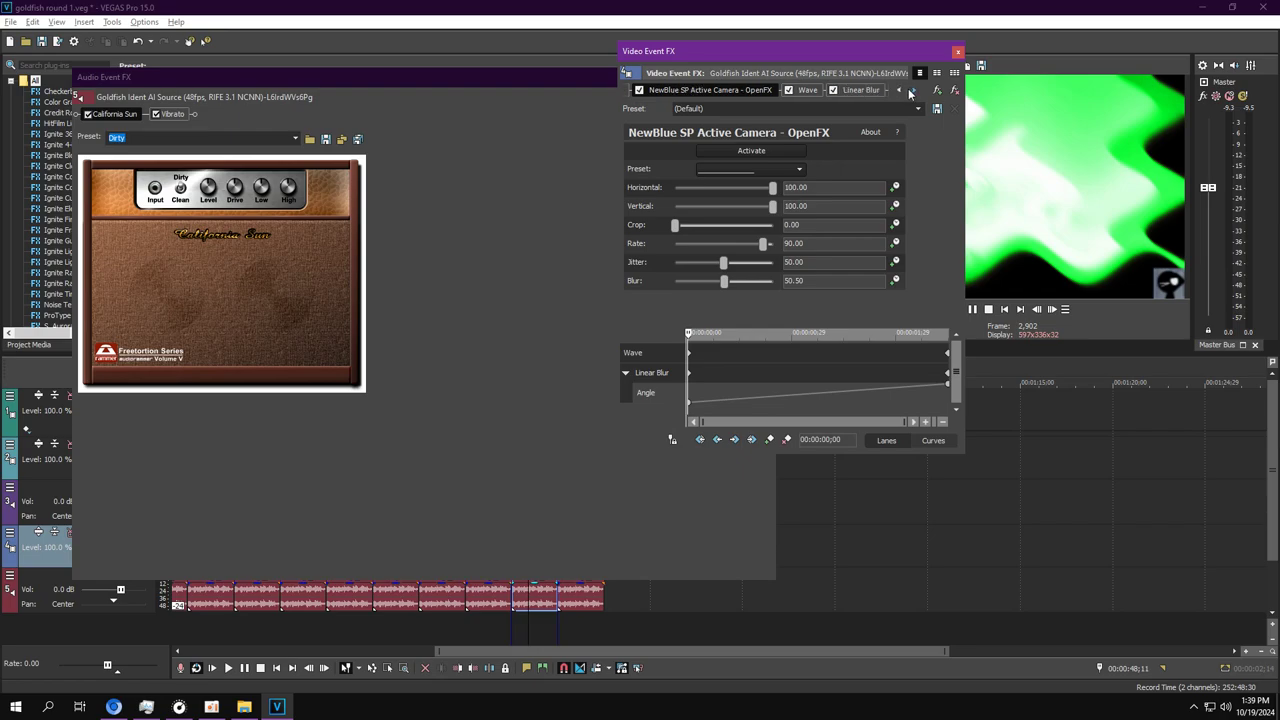
# Examine the twentieth clip's Vibrato settings and its Wave and Linear Blur settings at the start and end keyframes.
pyautogui.click(807, 90)
pyautogui.click(176, 114)
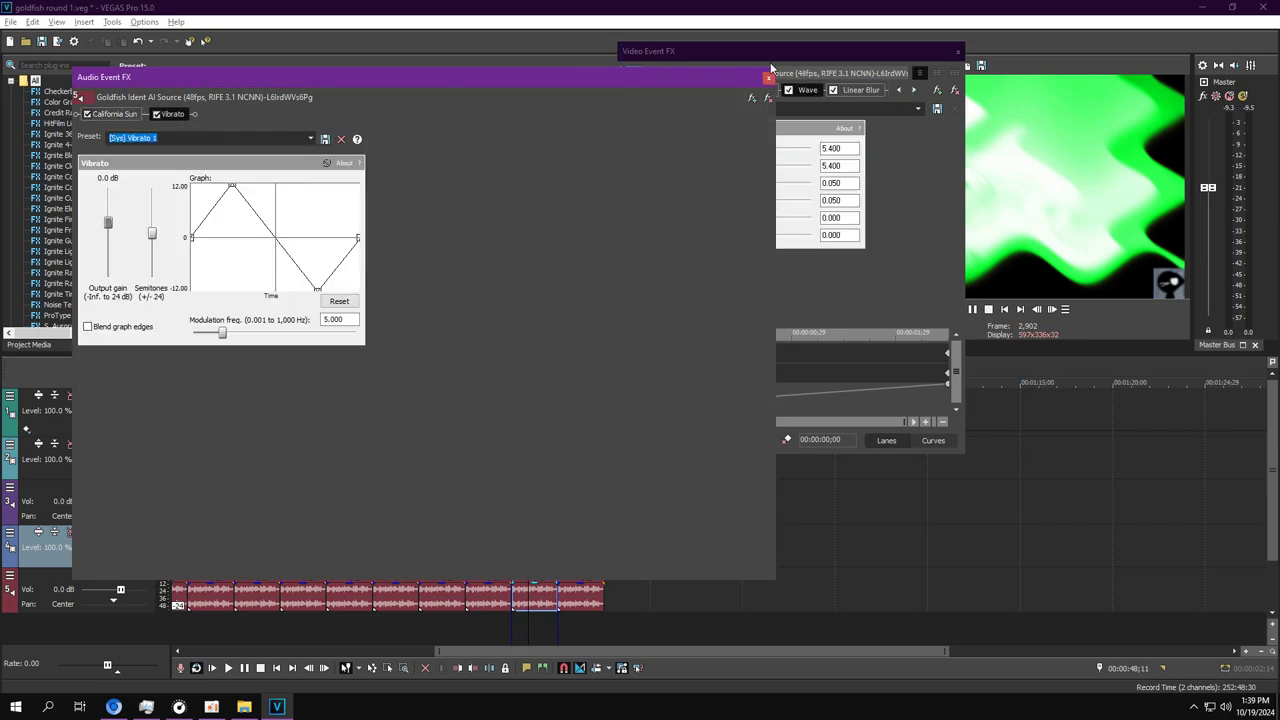
pyautogui.click(896, 172)
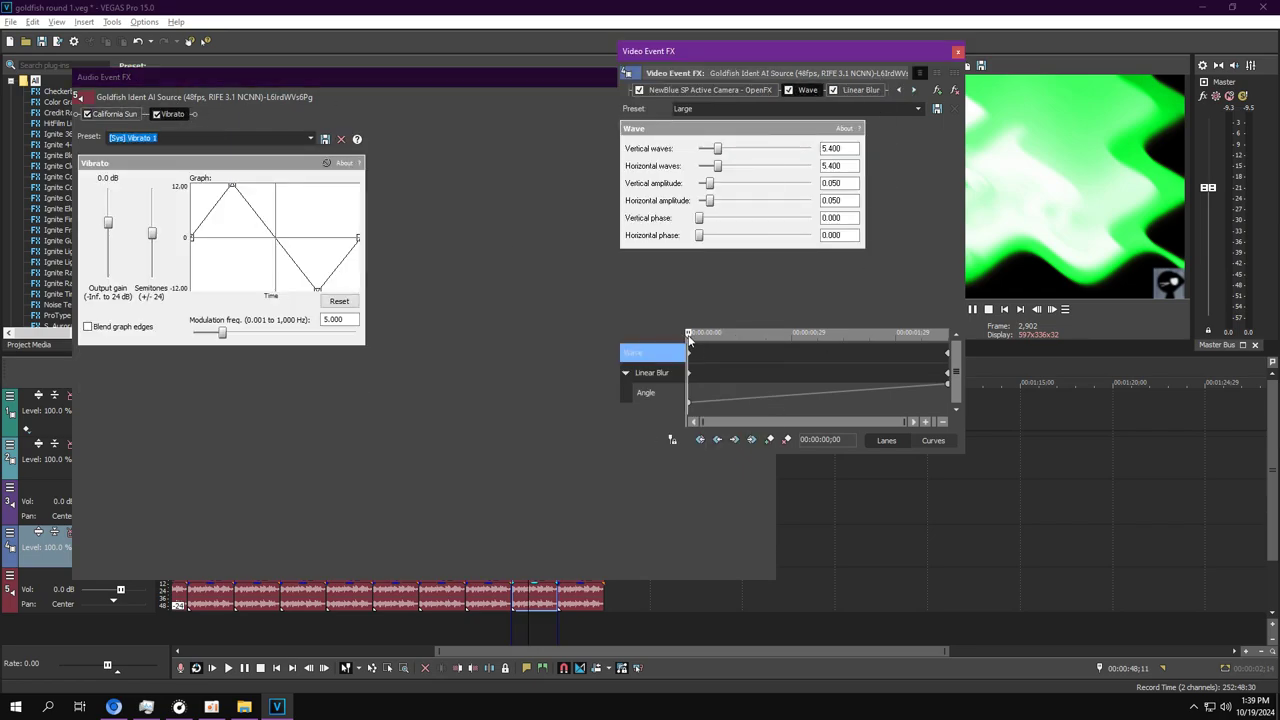
pyautogui.moveTo(688, 334); pyautogui.dragTo(948, 334)
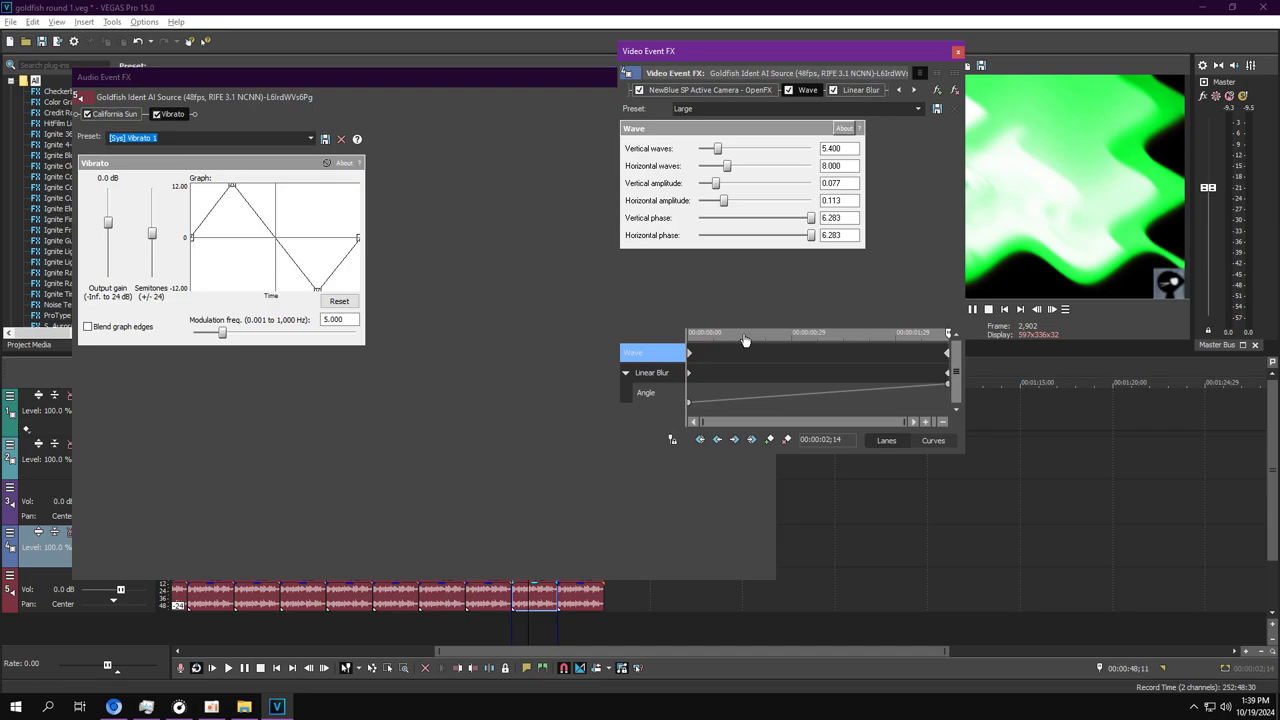
pyautogui.click(862, 90)
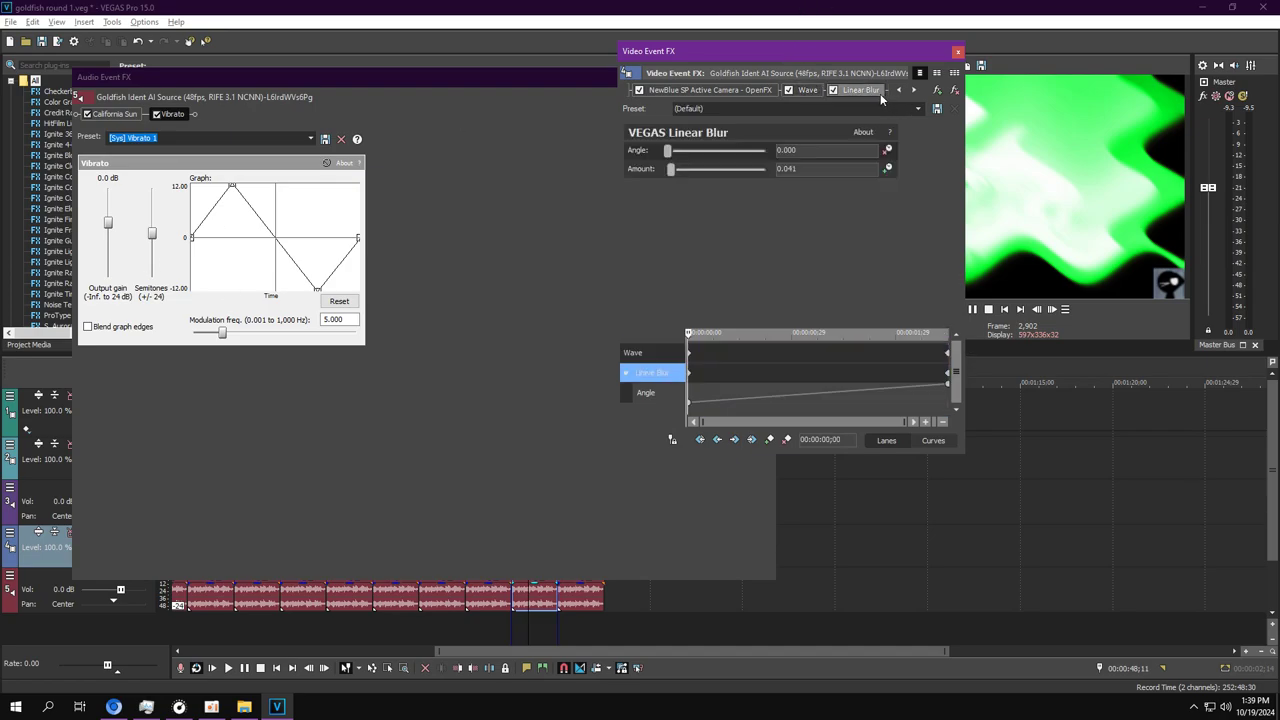
pyautogui.moveTo(690, 340); pyautogui.dragTo(1214, 352)
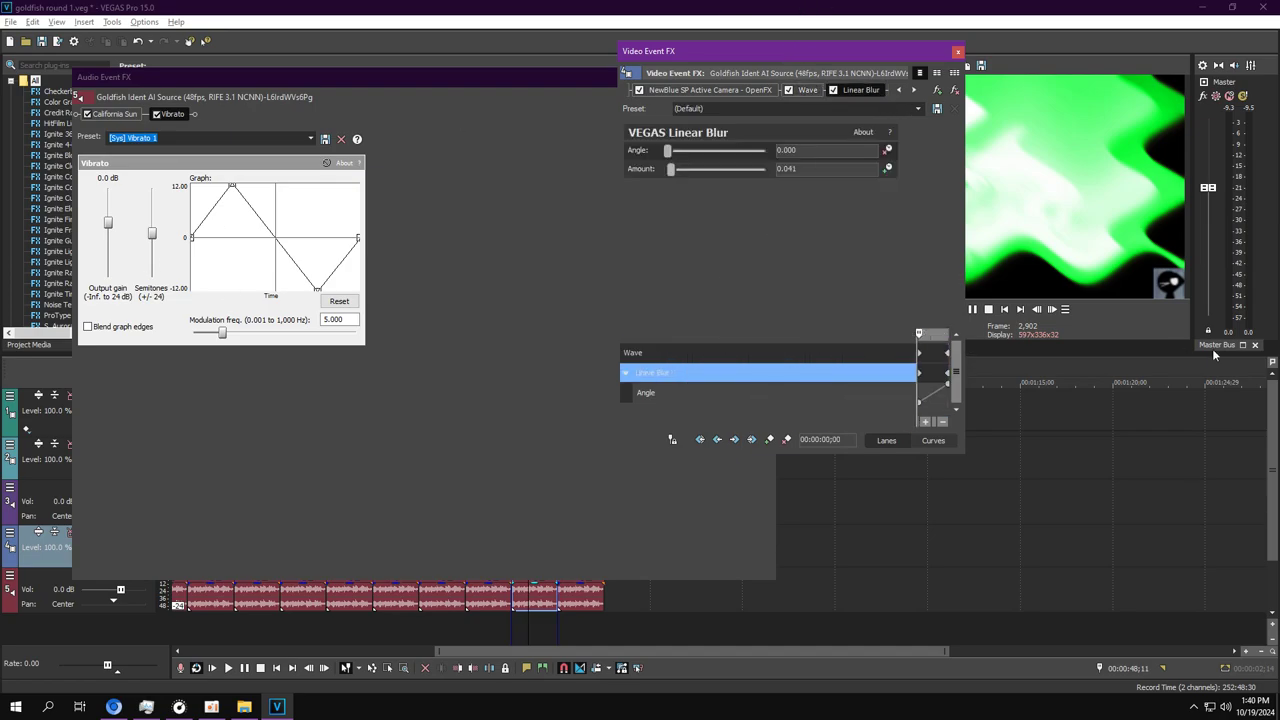
pyautogui.moveTo(917, 345); pyautogui.dragTo(1014, 356)
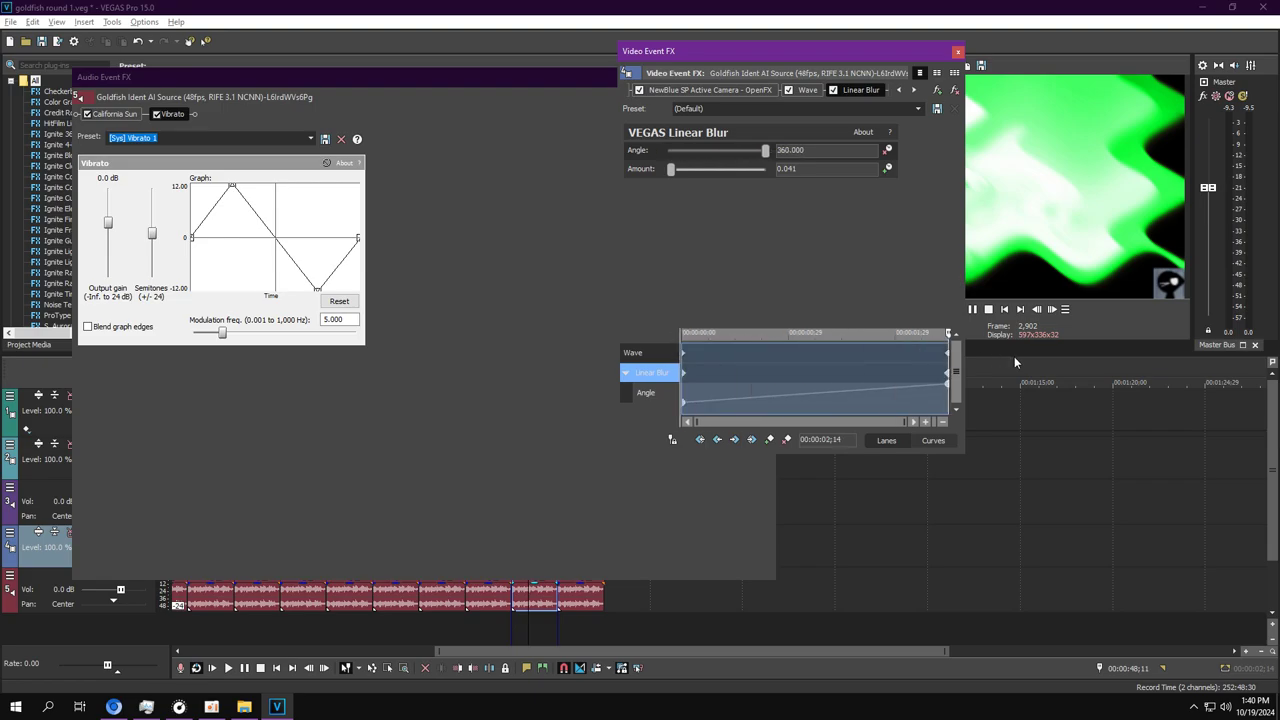
# Open the twentieth clip's Gradient Map and inspect the colors of gradient points 1 and 2.
pyautogui.click(914, 90)
pyautogui.click(778, 90)
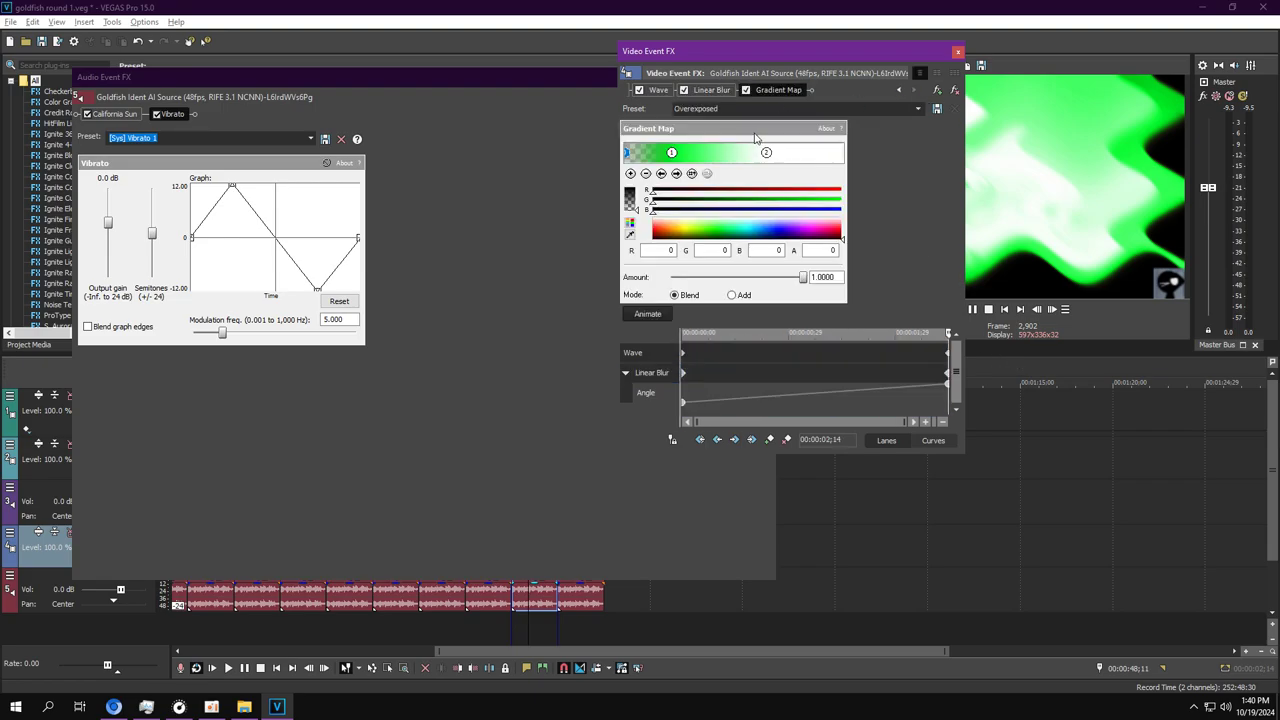
pyautogui.click(673, 153)
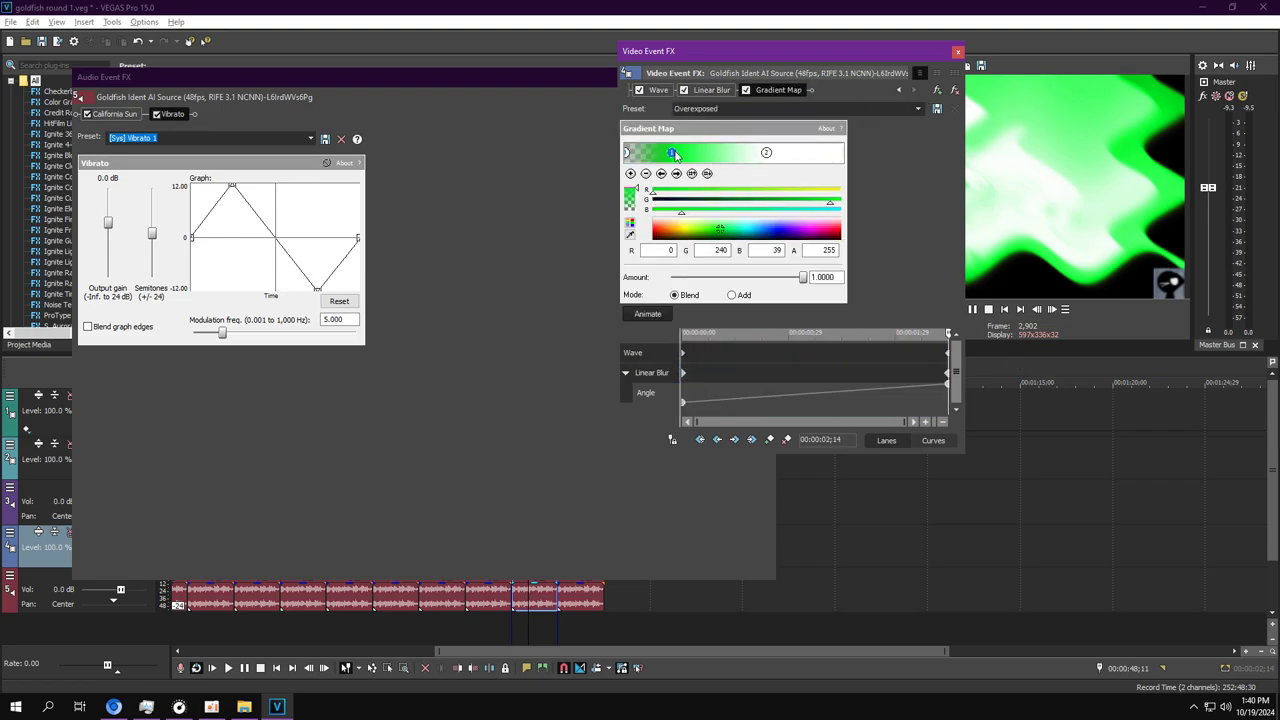
pyautogui.click(766, 153)
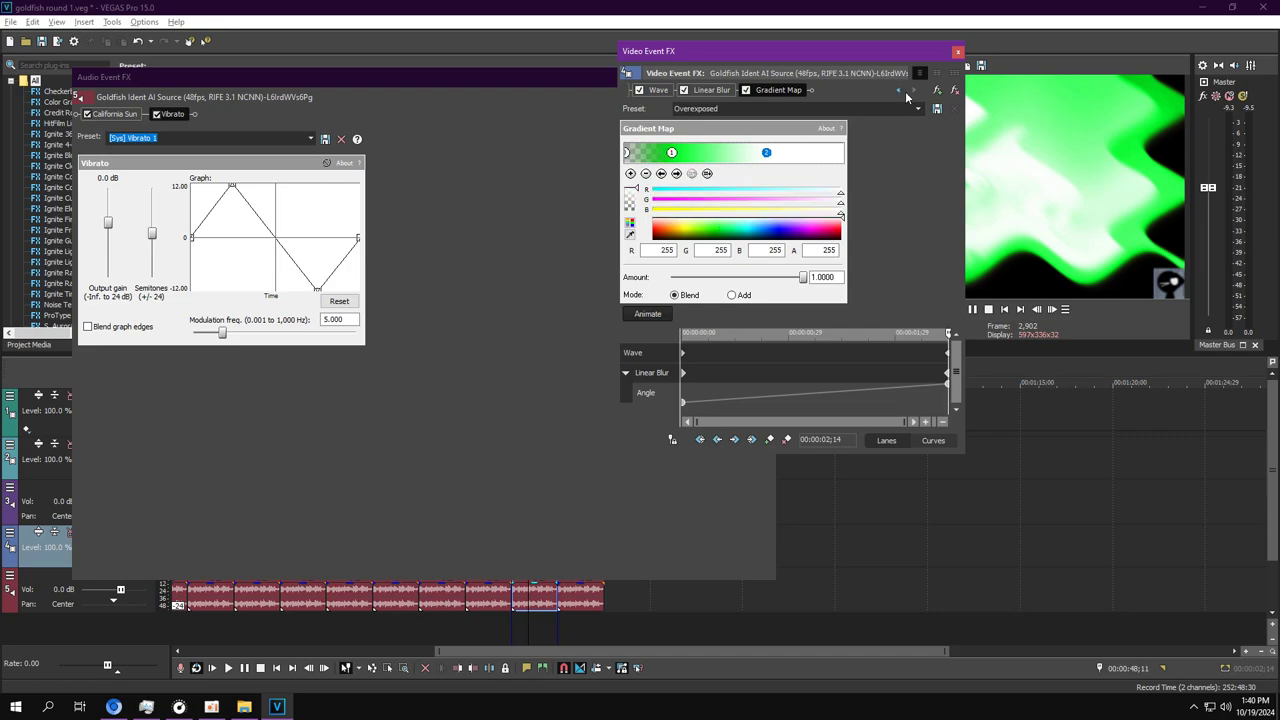
# Close the twentieth clip's effect windows, replay it, and preview the final clip.
pyautogui.click(958, 53)
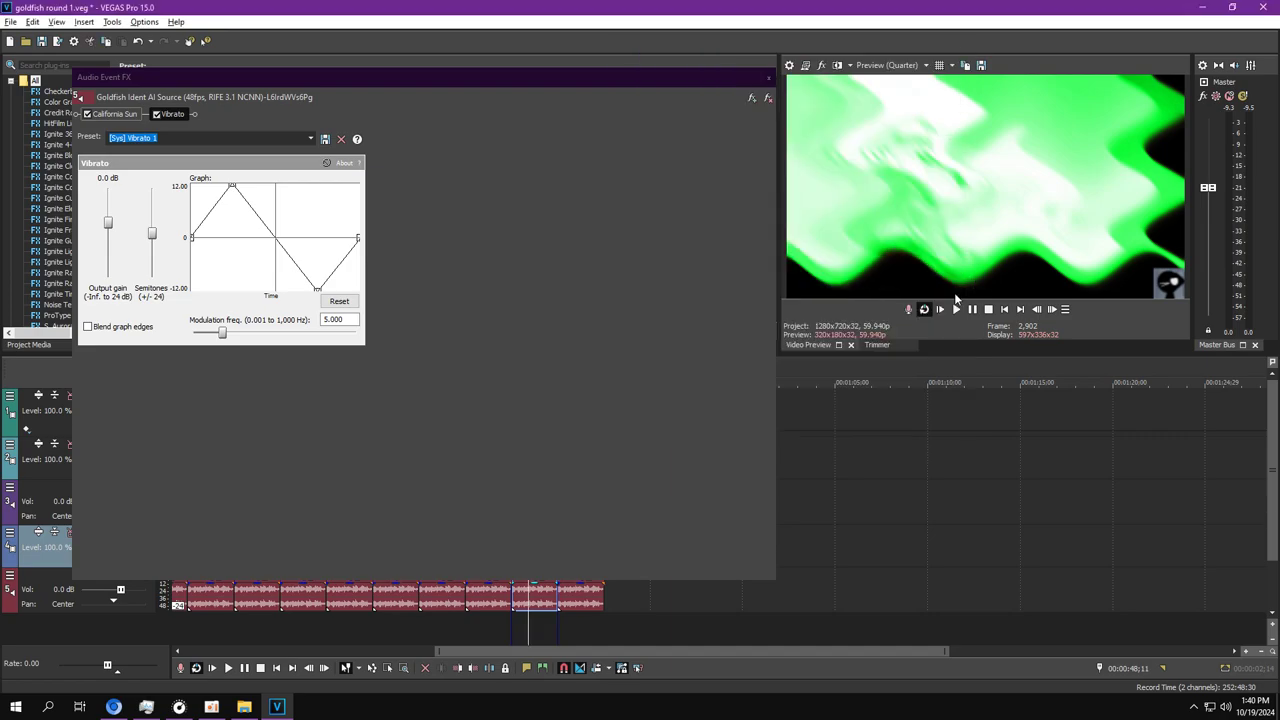
pyautogui.click(955, 308)
pyautogui.click(513, 638)
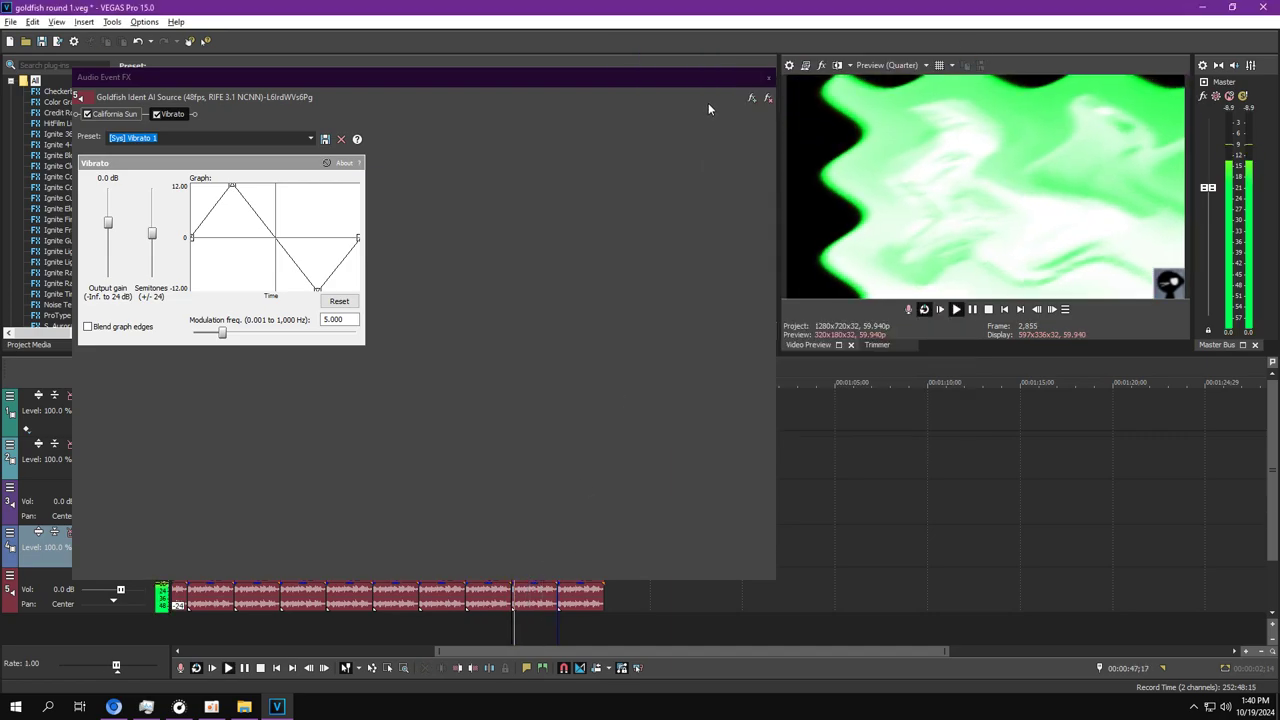
pyautogui.click(768, 77)
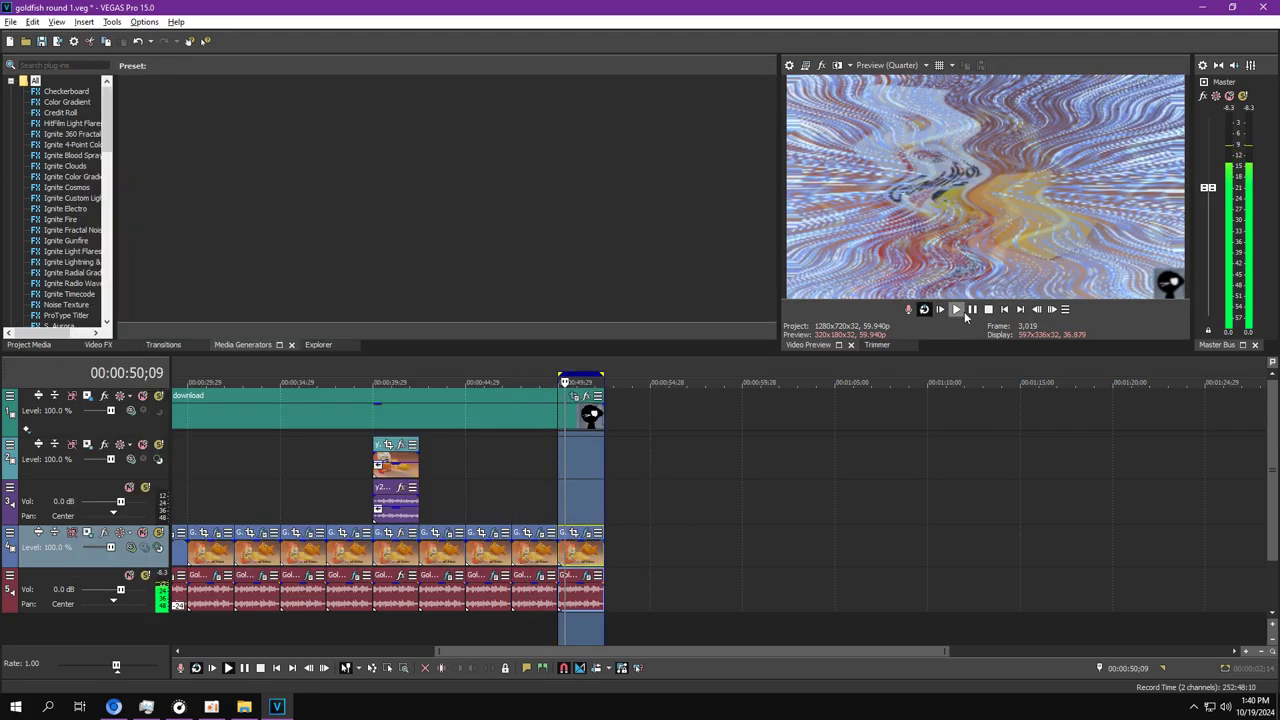
pyautogui.click(971, 309)
# Open the final clip's video and audio effects and examine the Convoluter, Ignite Hyperdrive and NewBlue ME Wiggle settings.
pyautogui.click(585, 533)
pyautogui.click(586, 576)
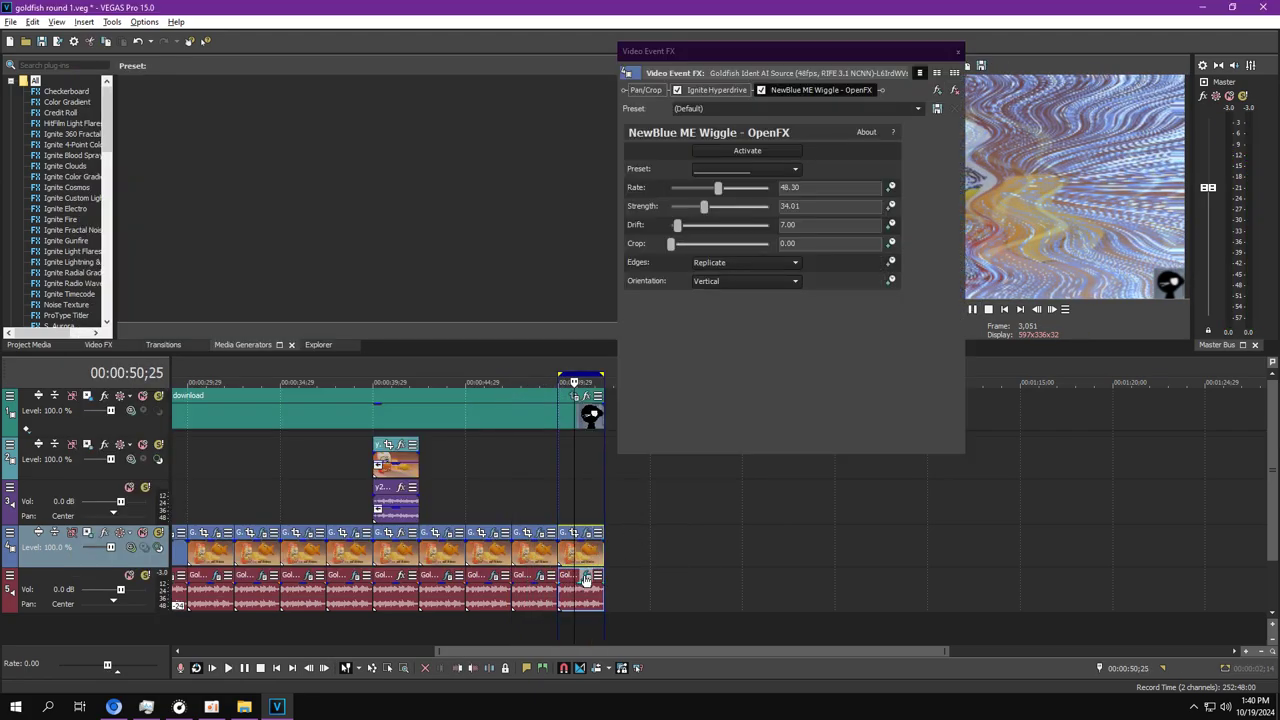
pyautogui.click(841, 93)
pyautogui.click(729, 91)
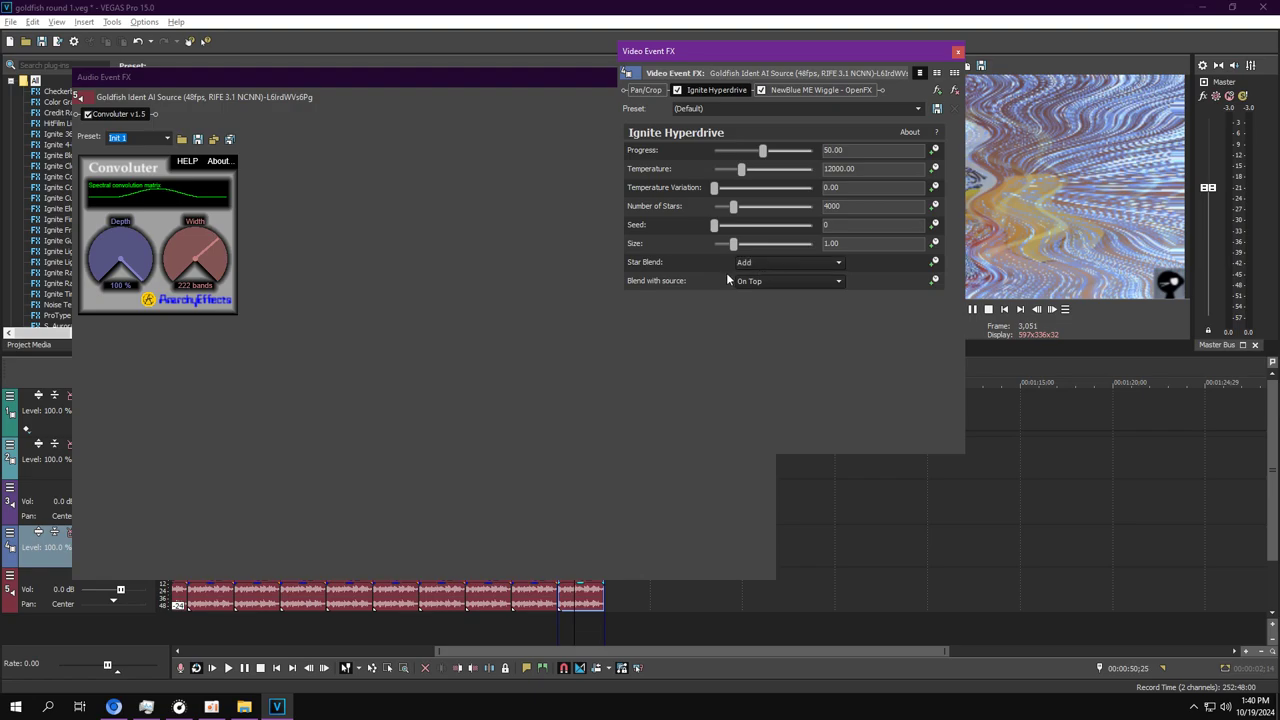
pyautogui.click(821, 90)
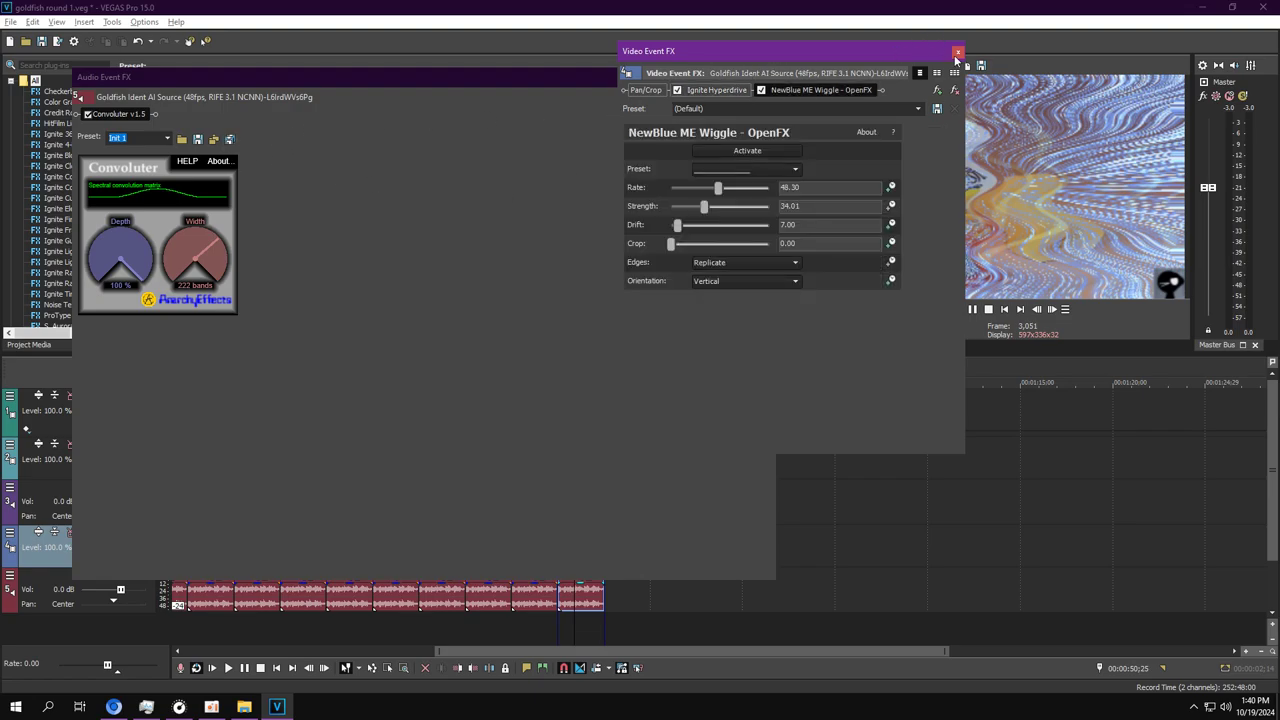
# Close the final clip's effect windows and replay the clip.
pyautogui.click(550, 627)
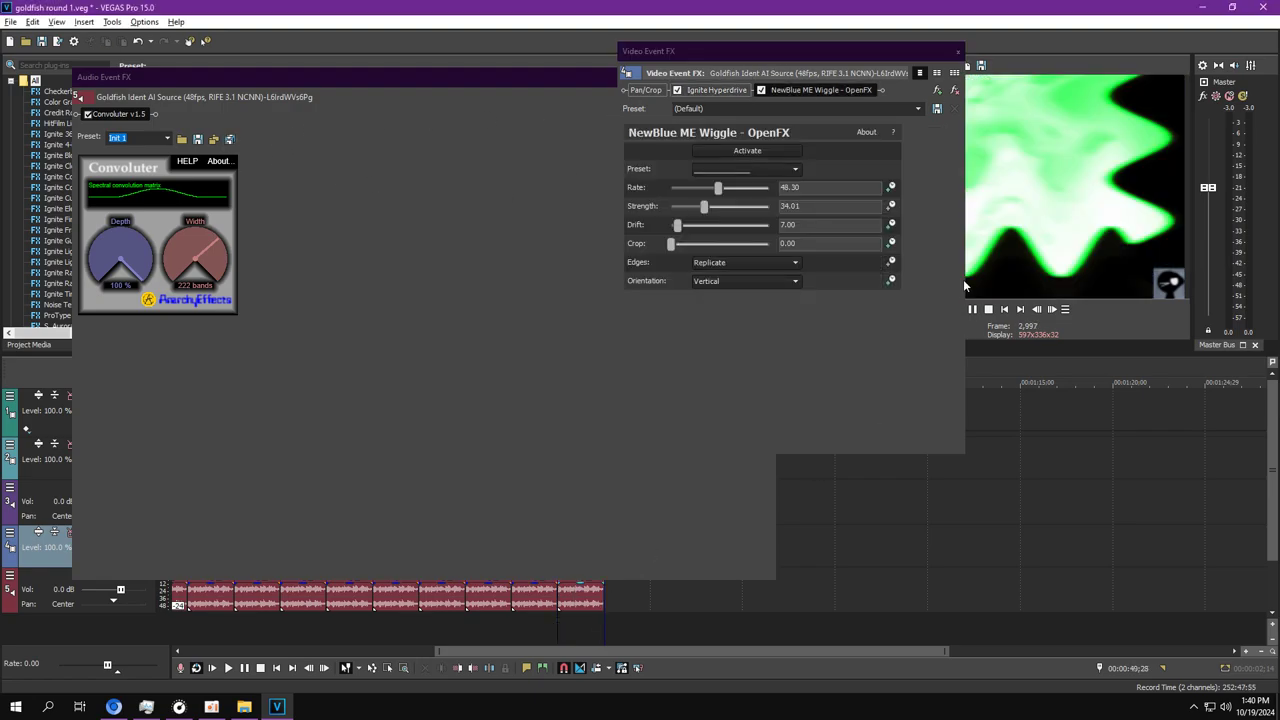
pyautogui.click(958, 52)
pyautogui.click(956, 309)
pyautogui.click(767, 77)
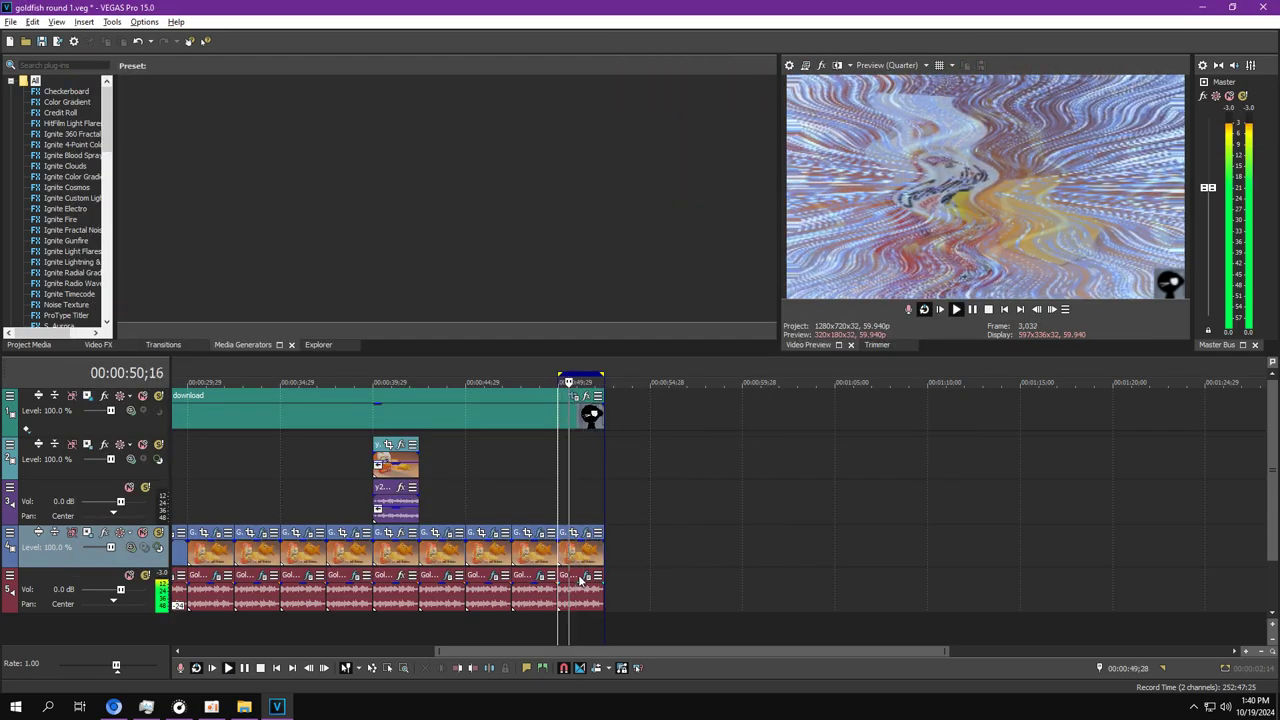
# Reopen the final clip's Convoluter audio effect during playback and set its width to 123 bands with depth at 100 %.
pyautogui.click(585, 577)
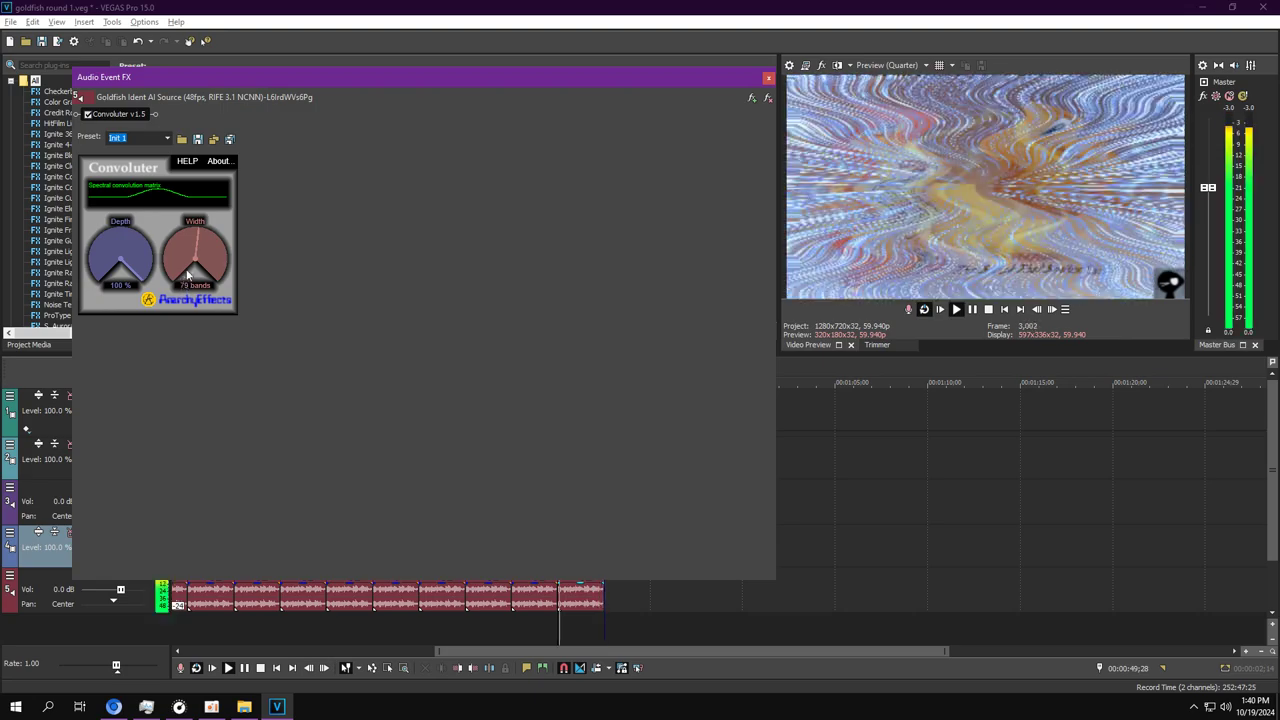
pyautogui.moveTo(187, 275); pyautogui.dragTo(189, 218)
pyautogui.moveTo(127, 262); pyautogui.dragTo(134, 201)
pyautogui.moveTo(197, 262); pyautogui.dragTo(206, 303)
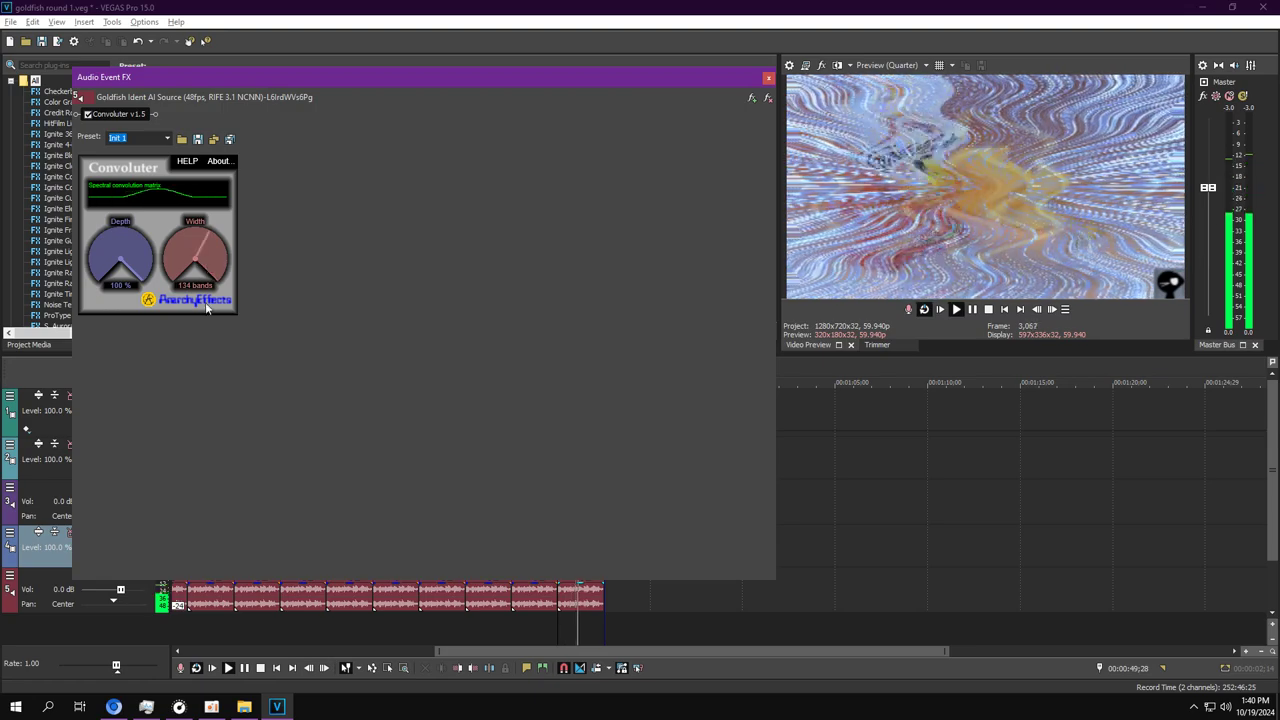
pyautogui.moveTo(200, 248)
pyautogui.mouseDown()
pyautogui.moveTo(201, 262)
pyautogui.moveTo(200, 250)
pyautogui.mouseUp()
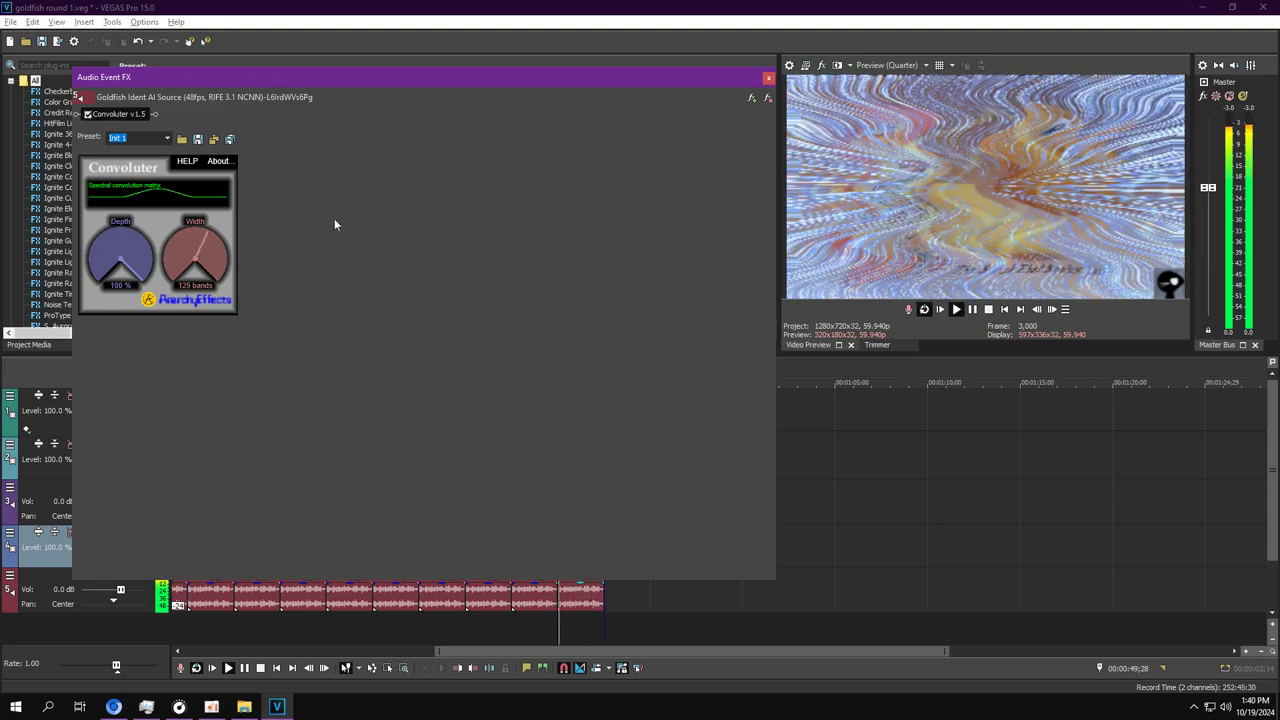
pyautogui.moveTo(191, 275)
pyautogui.mouseDown()
pyautogui.moveTo(188, 254)
pyautogui.moveTo(189, 277)
pyautogui.mouseUp()
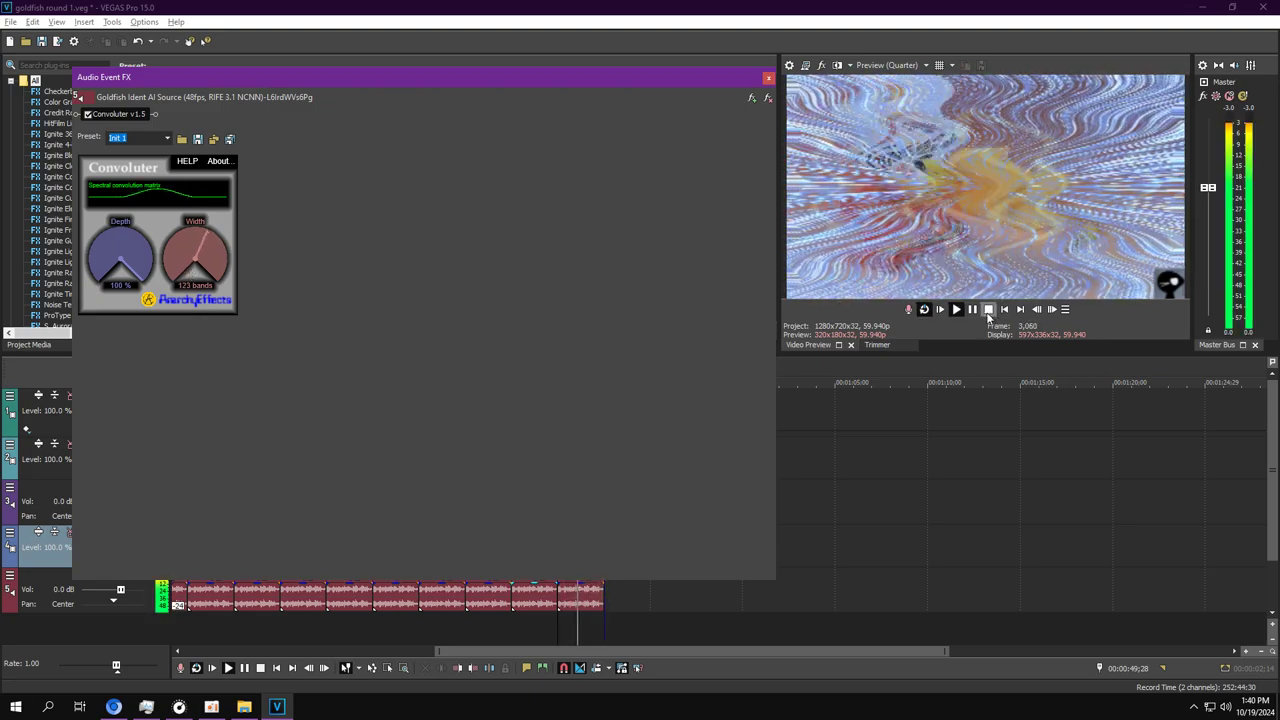